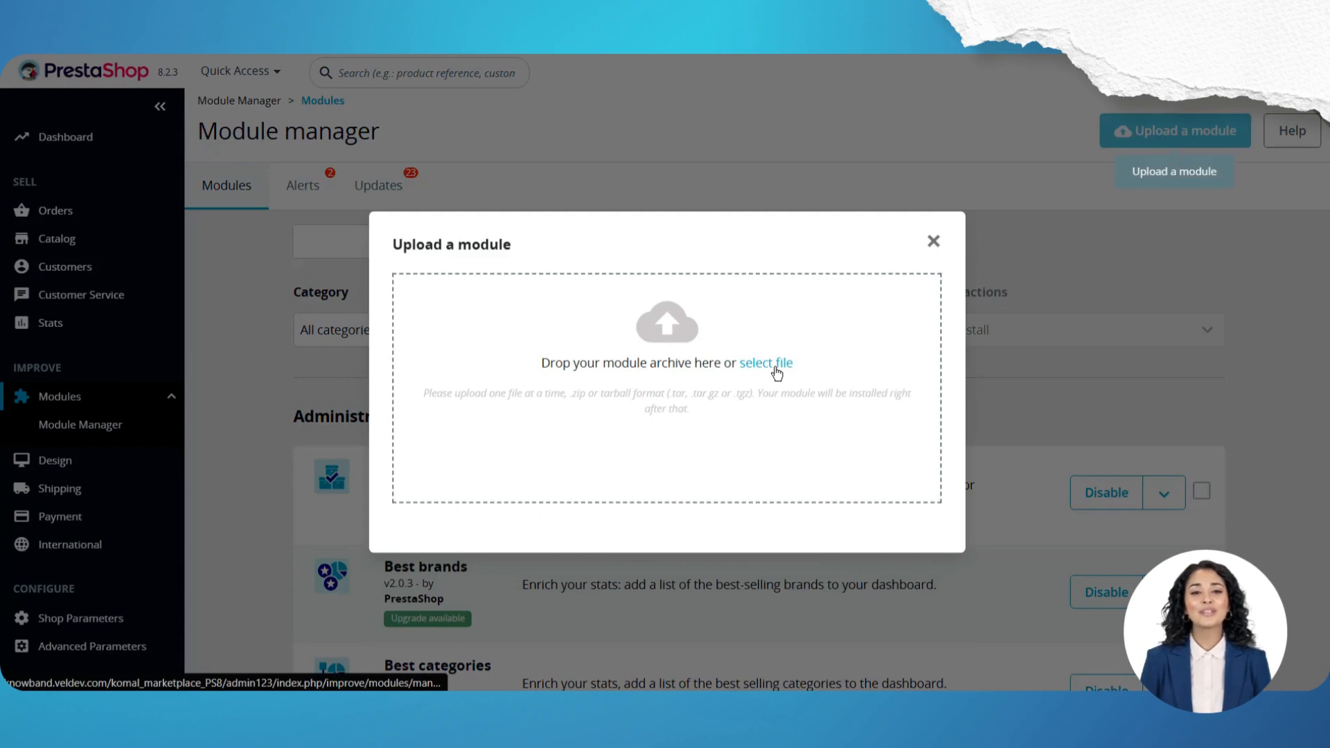
Upload the Returns Manager module archive to install it, and open the module's configuration
{"action": "left_click", "coordinate": [774, 368]}
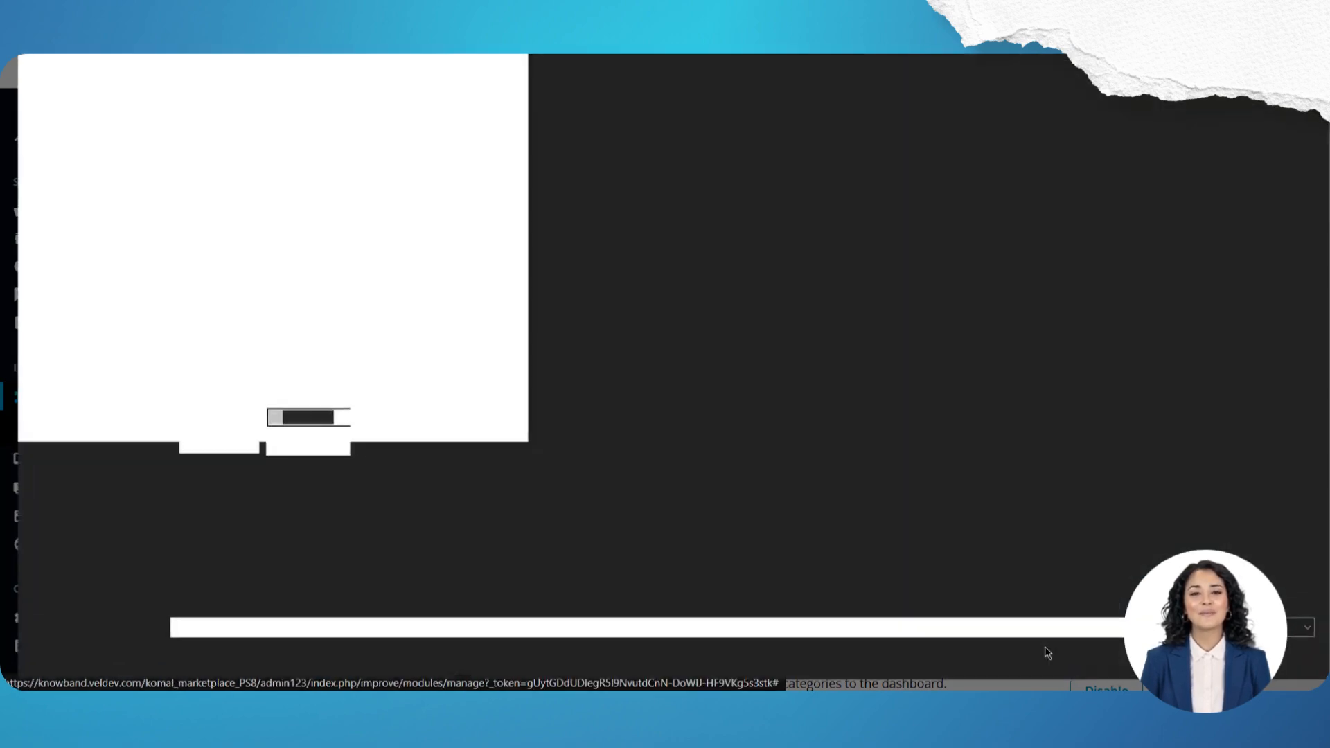
{"action": "left_click", "coordinate": [1066, 684]}
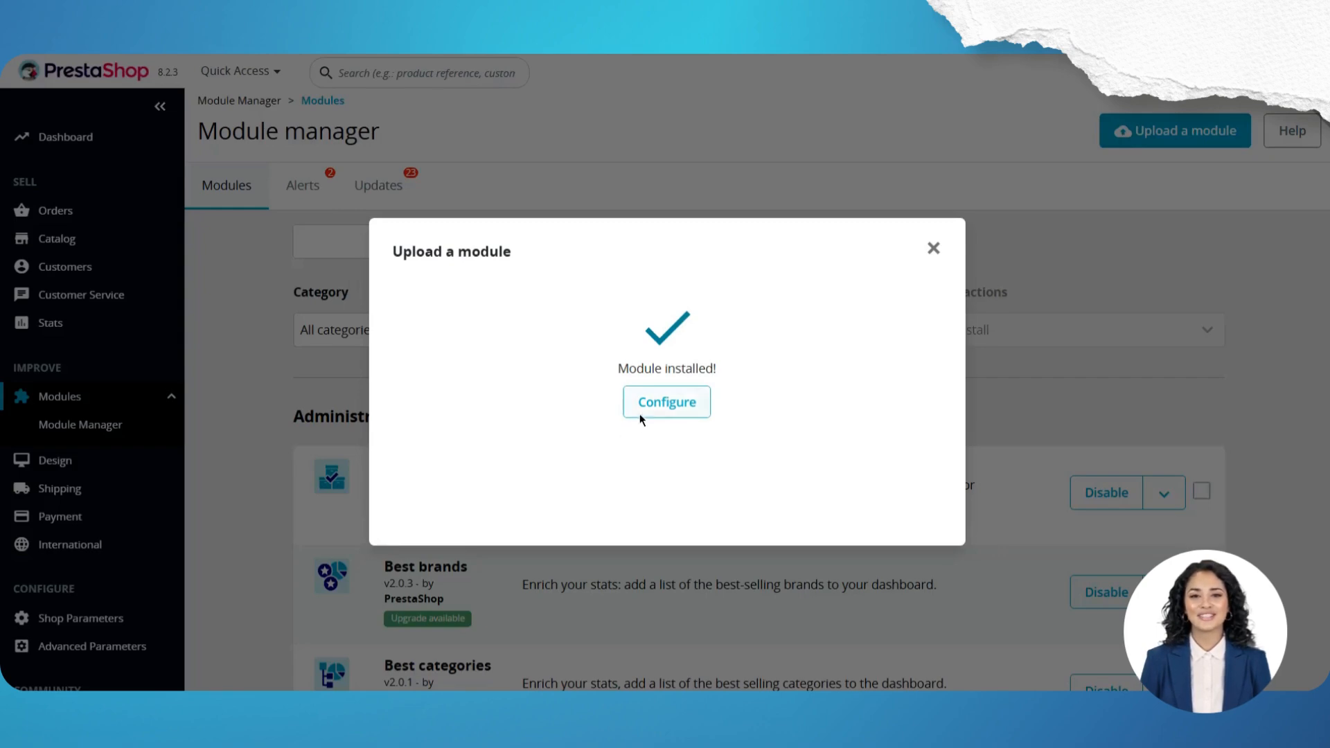
{"action": "left_click", "coordinate": [641, 412]}
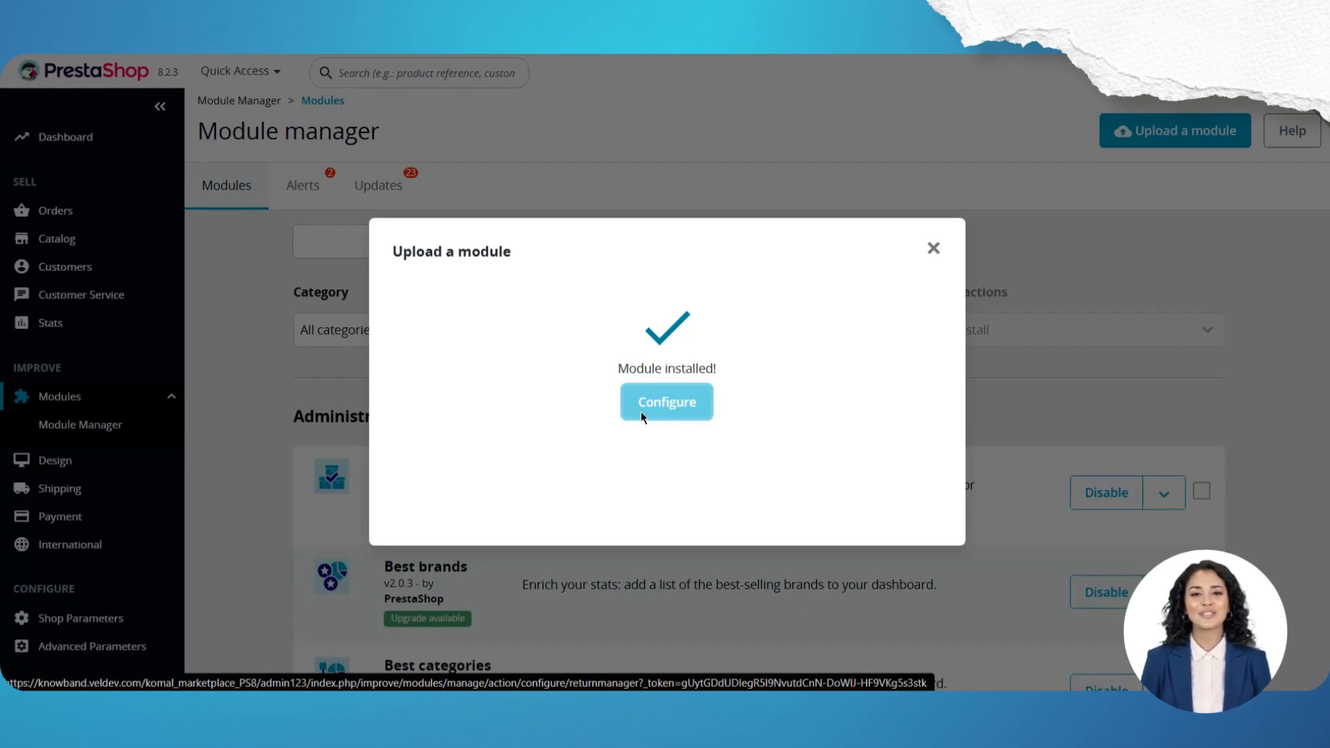
{"action": "left_click", "coordinate": [642, 411]}
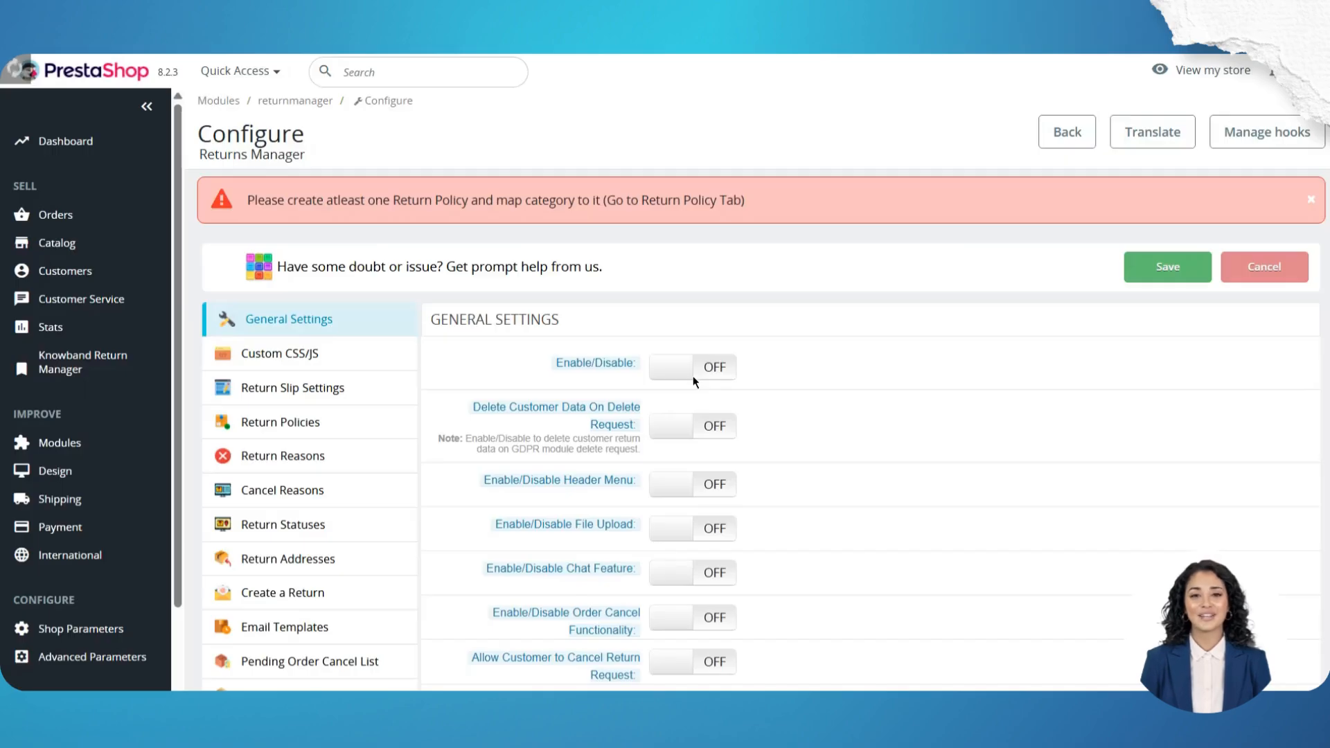
Enable the Returns Manager module in its general settings and save
{"action": "left_click", "coordinate": [695, 382]}
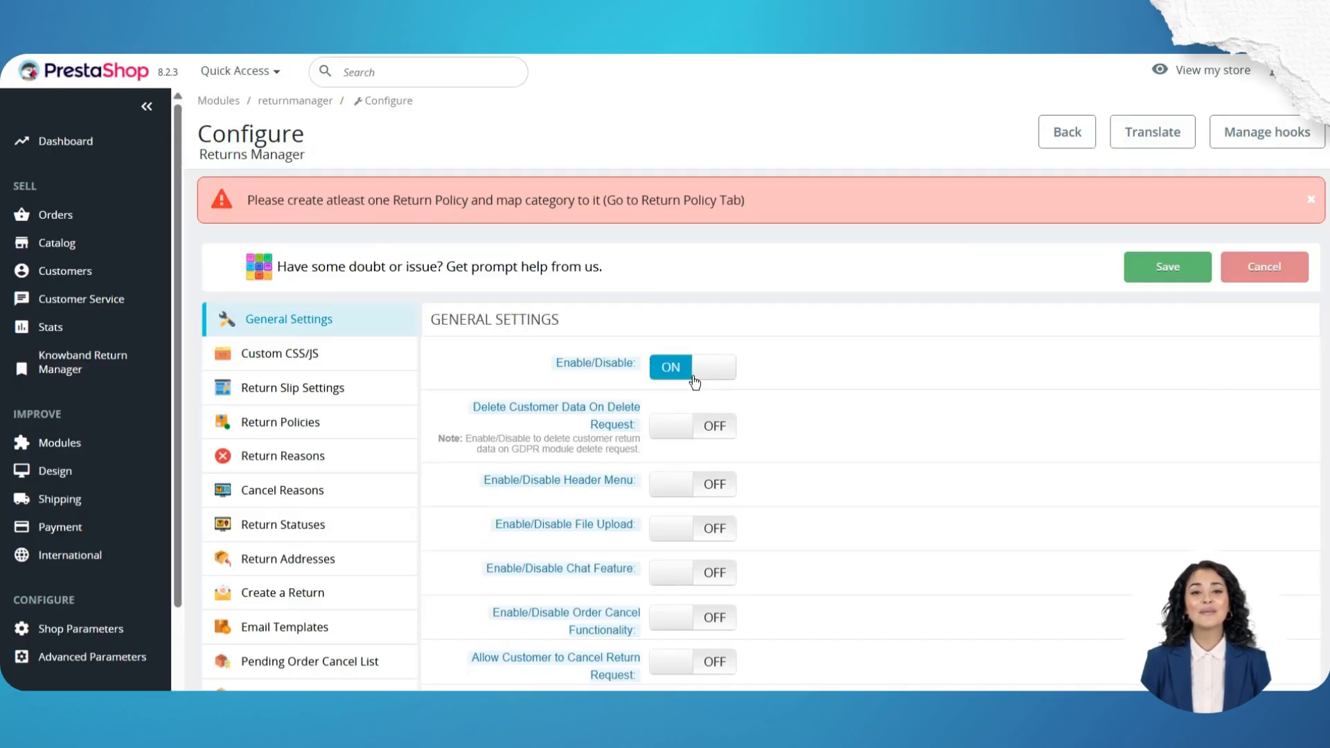
{"action": "left_click", "coordinate": [1153, 266]}
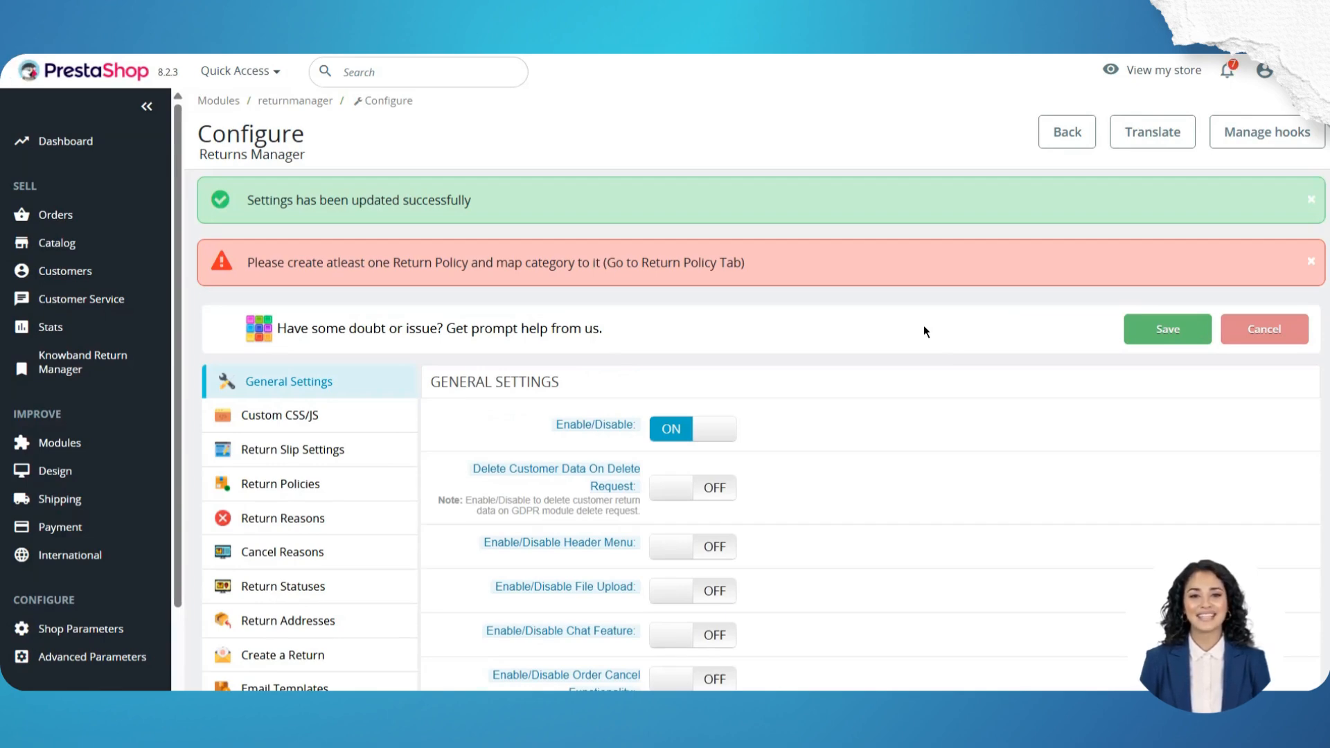
Visit the storefront and register a new customer account, accepting the partner offers, terms, newsletter and data privacy options
{"action": "left_click", "coordinate": [1166, 67]}
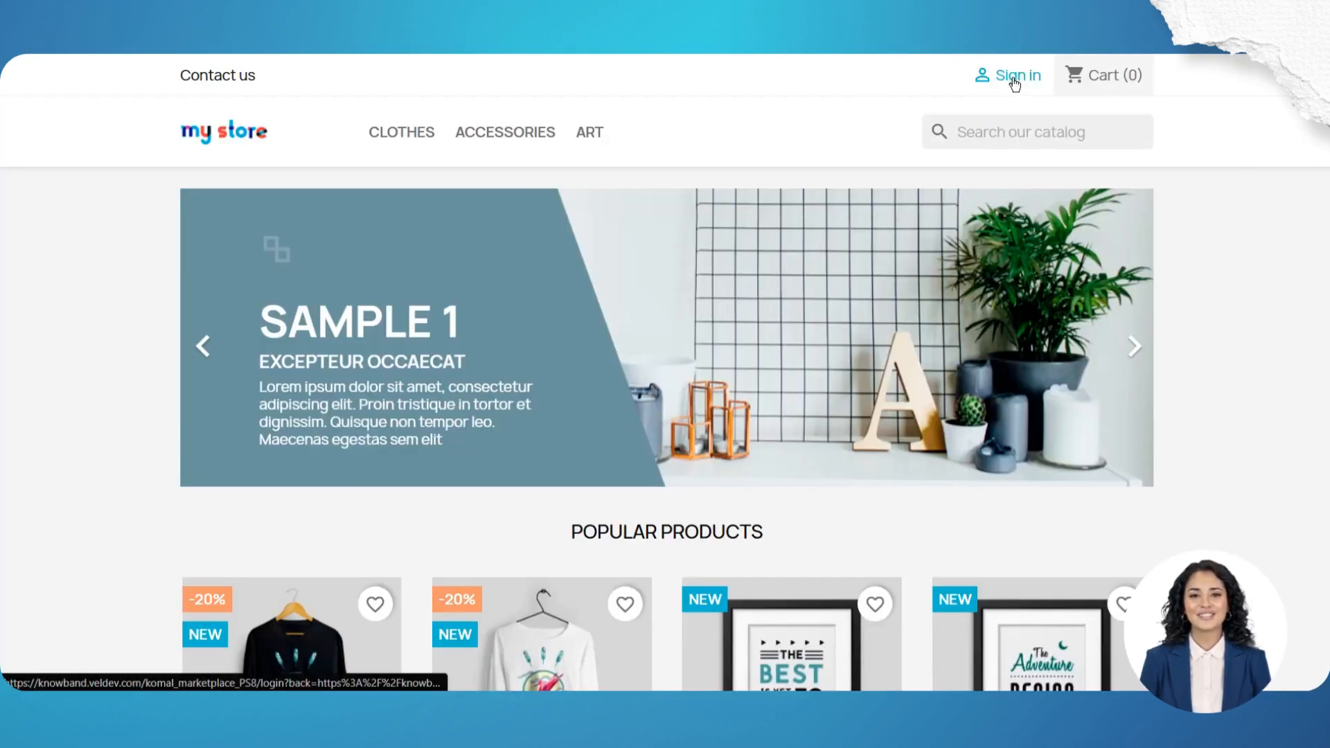
{"action": "left_click", "coordinate": [1015, 84]}
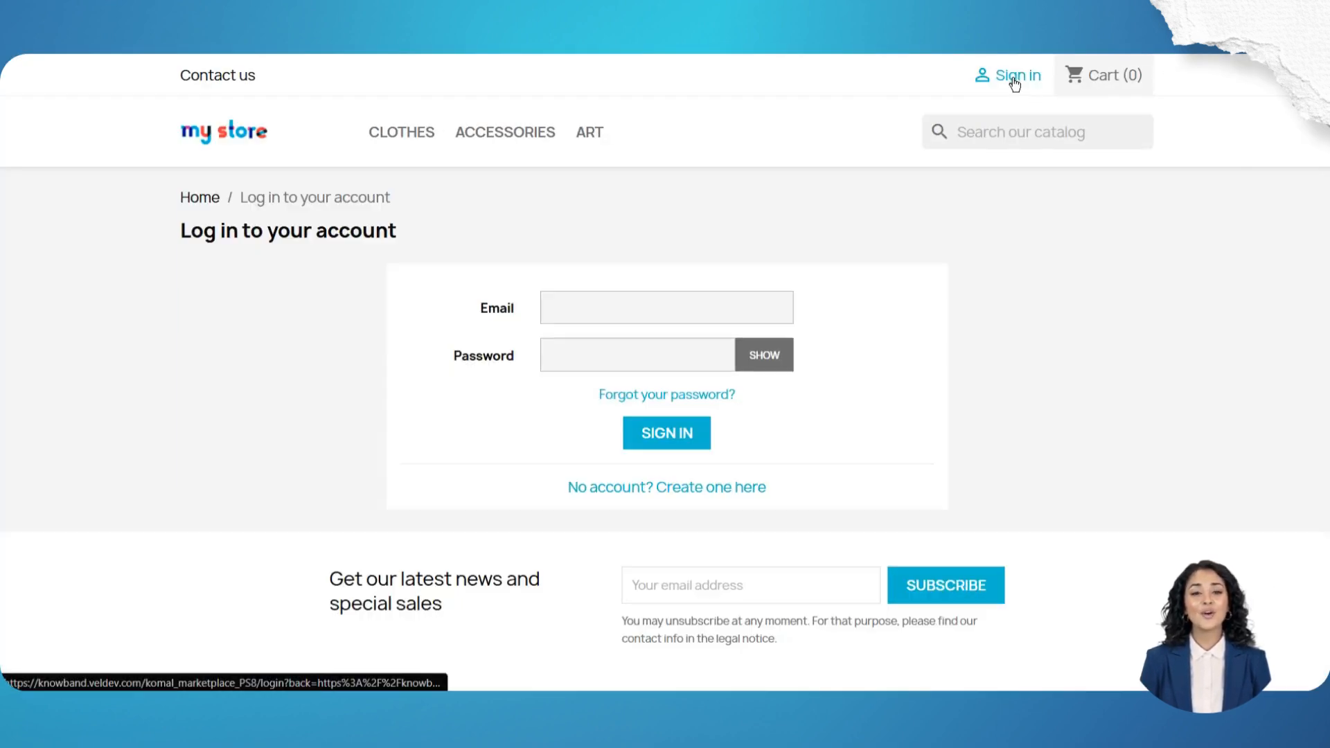
{"action": "left_click", "coordinate": [714, 494]}
{"action": "left_click", "coordinate": [633, 327]}
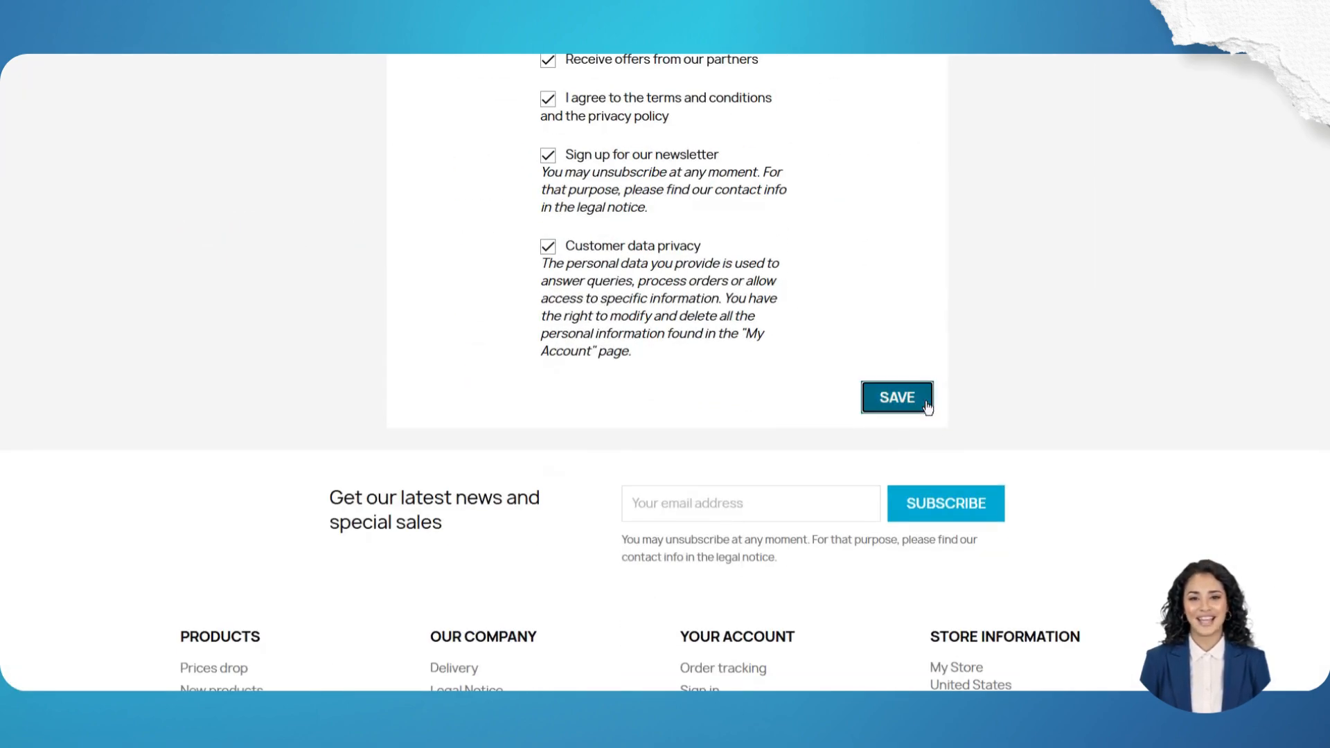
{"action": "left_click", "coordinate": [927, 405]}
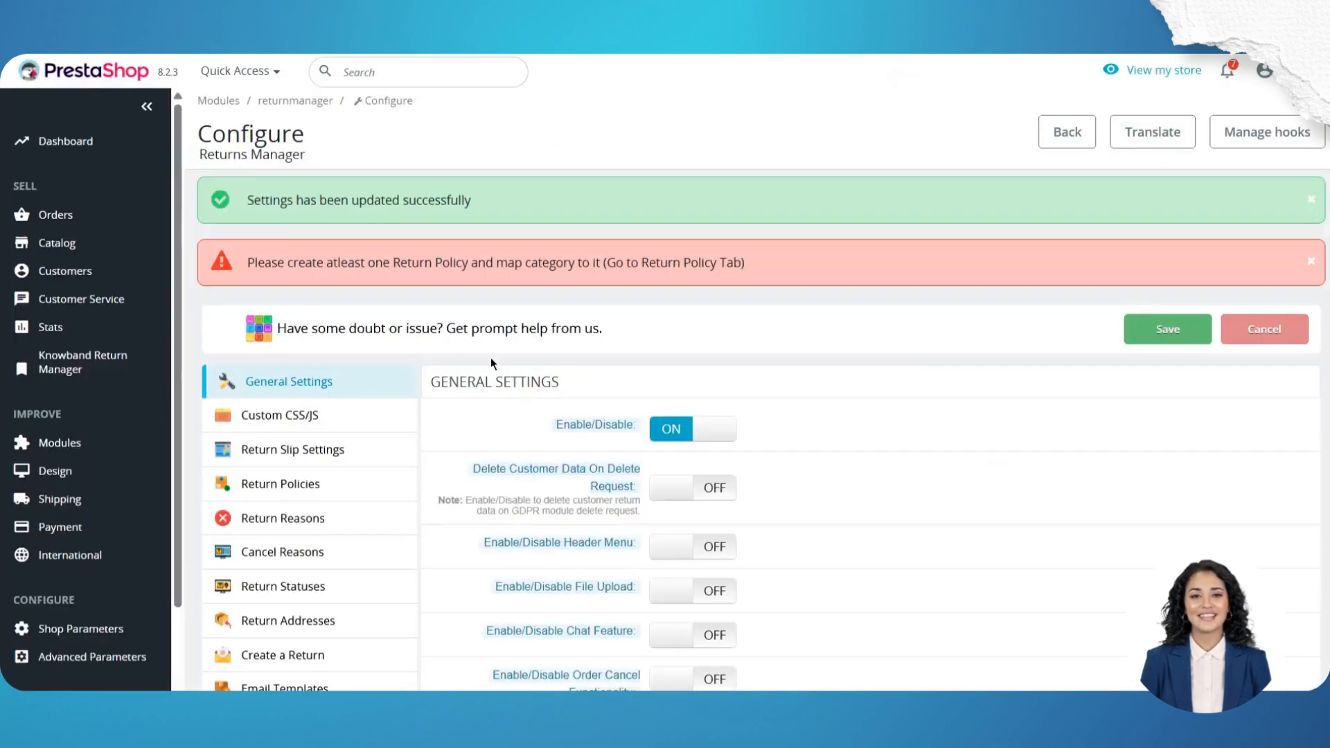
Enable the header menu, file upload and chat feature in the Returns Manager's general settings, saving the changes
{"action": "mouse_move", "coordinate": [612, 474]}
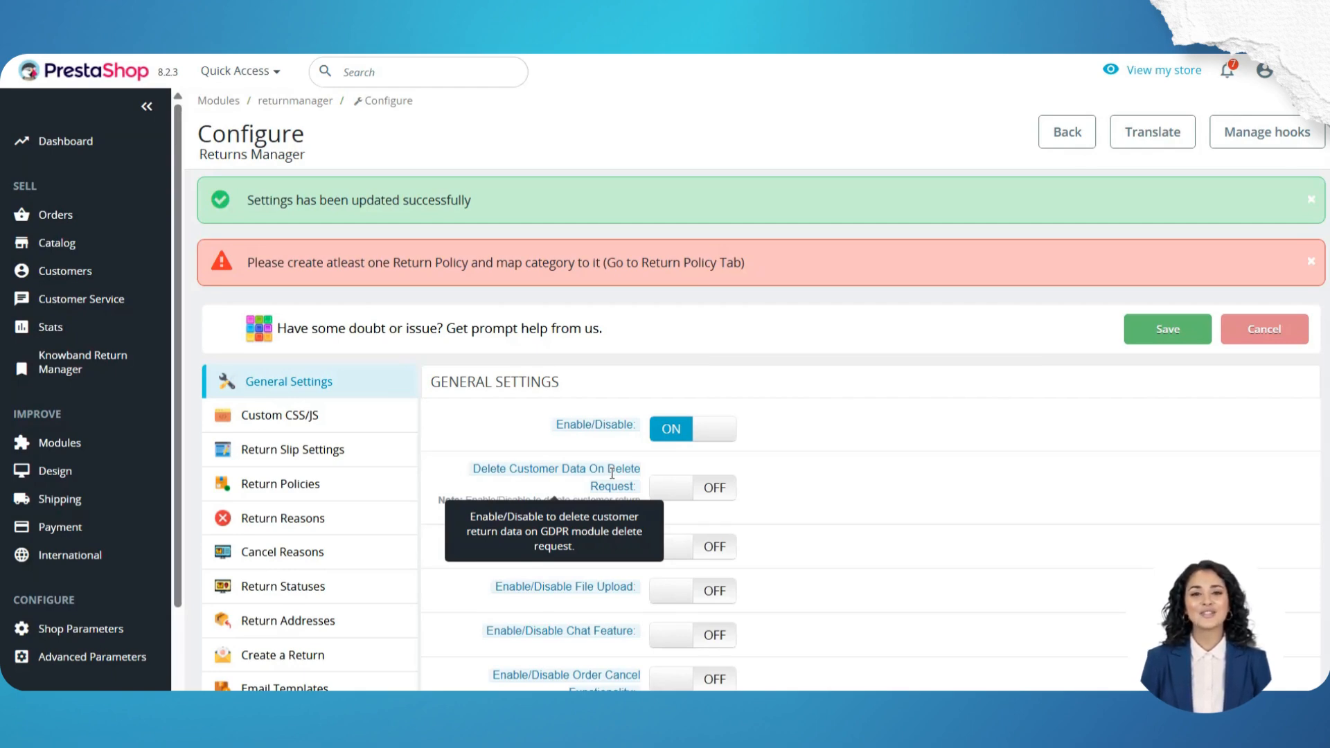
{"action": "scroll", "coordinate": [612, 473], "scroll_direction": "down", "scroll_amount": 3}
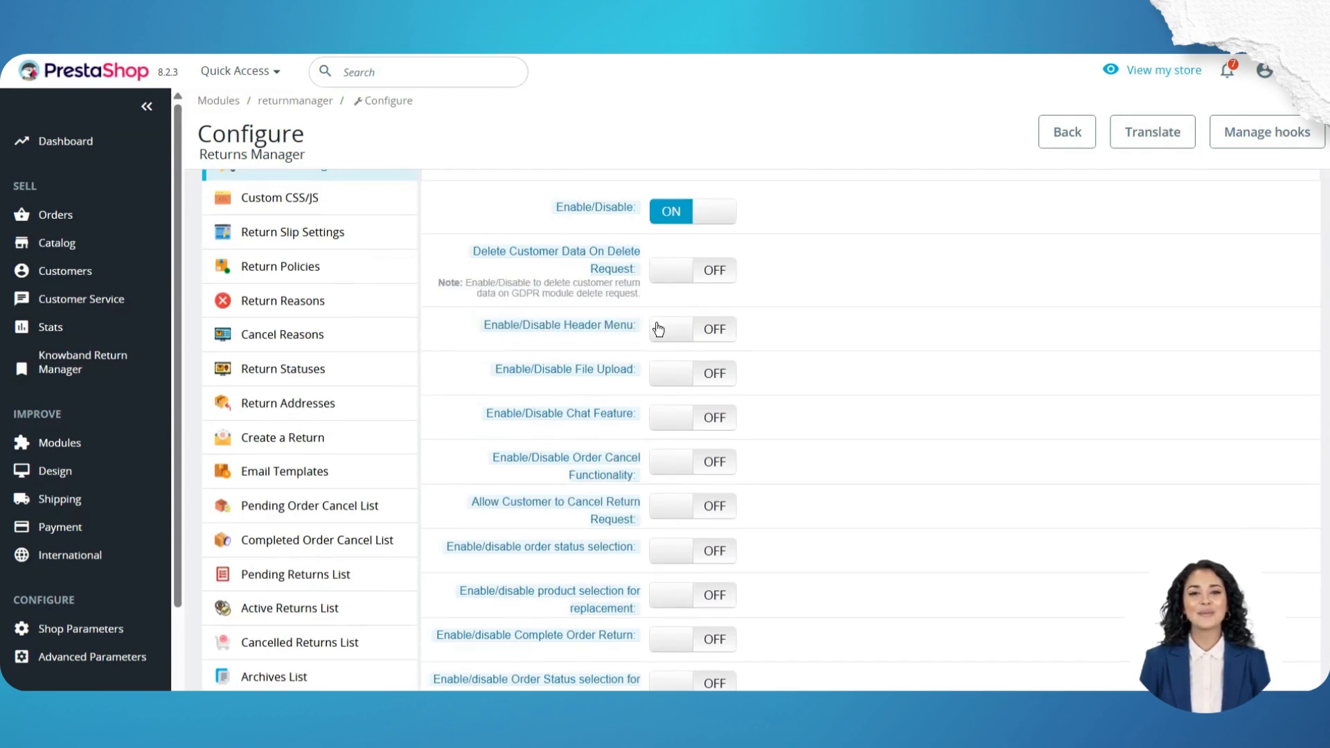
{"action": "left_click", "coordinate": [658, 329]}
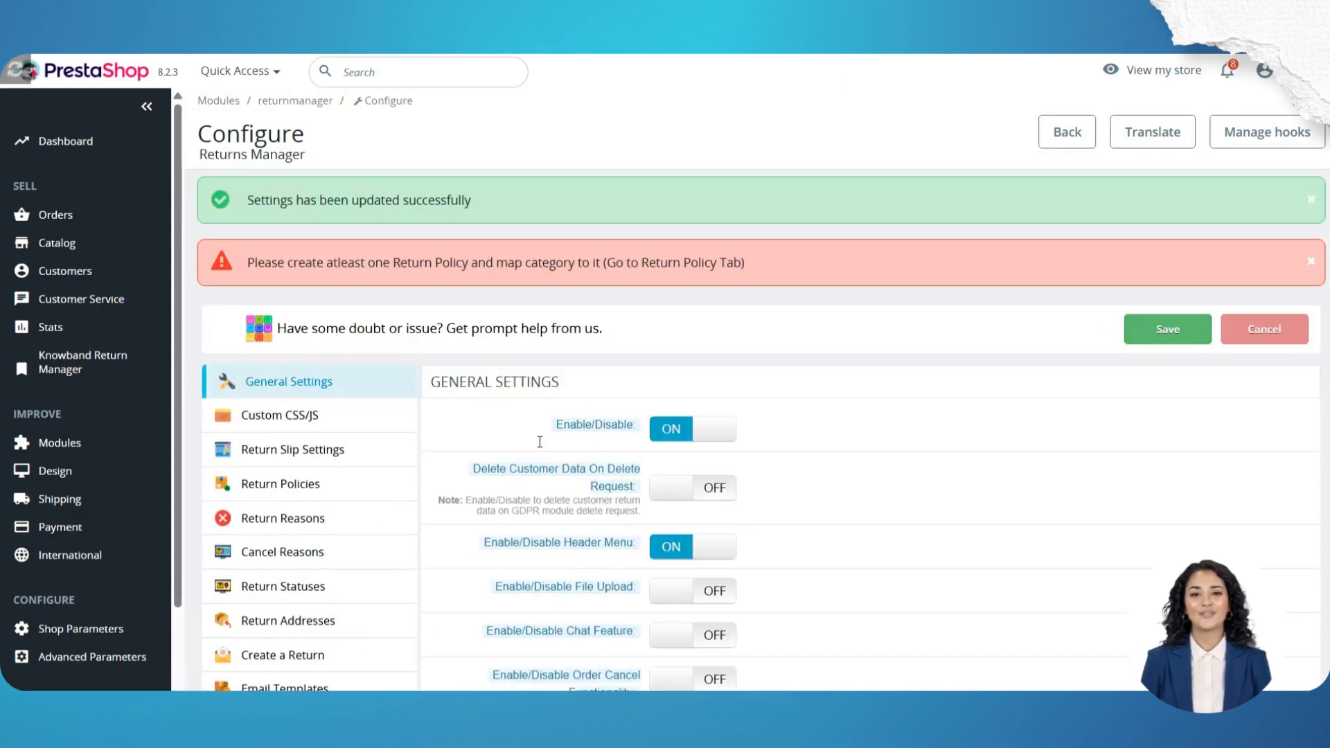
{"action": "scroll", "coordinate": [540, 443], "scroll_direction": "down", "scroll_amount": 3}
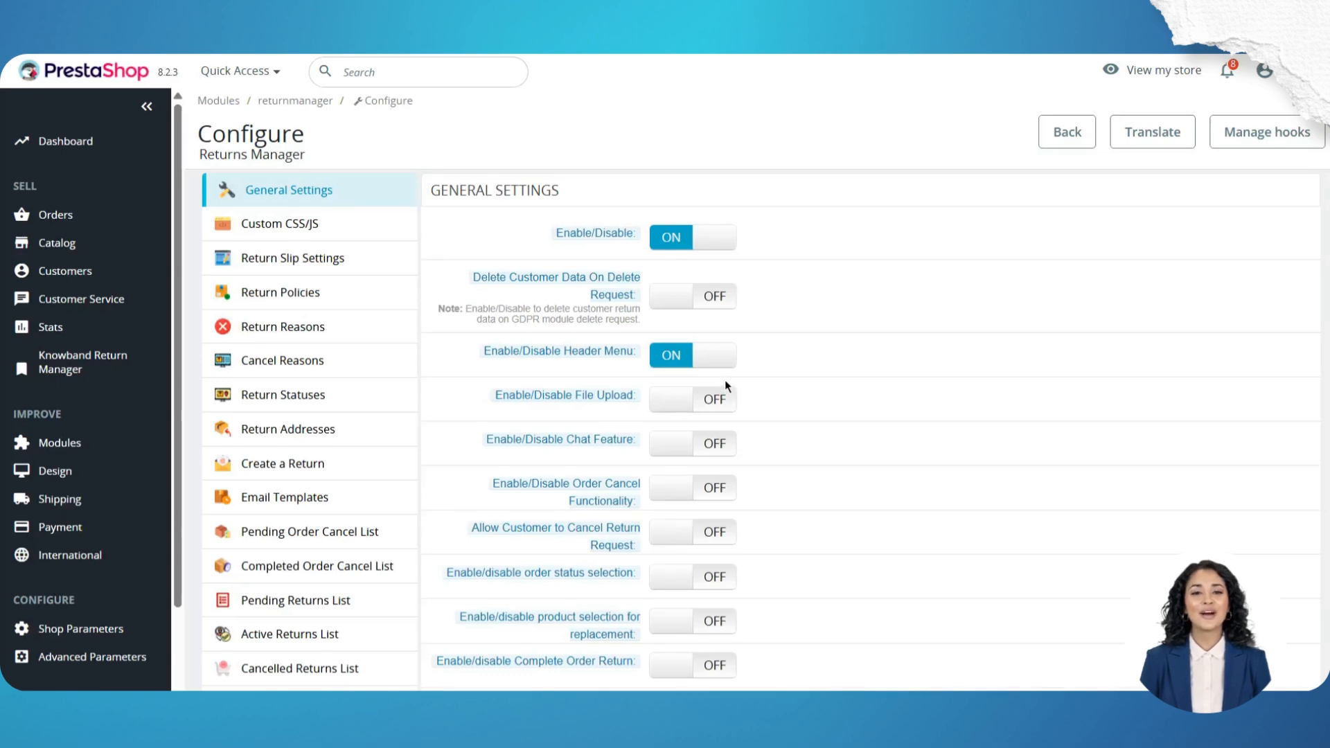
{"action": "left_click", "coordinate": [723, 395]}
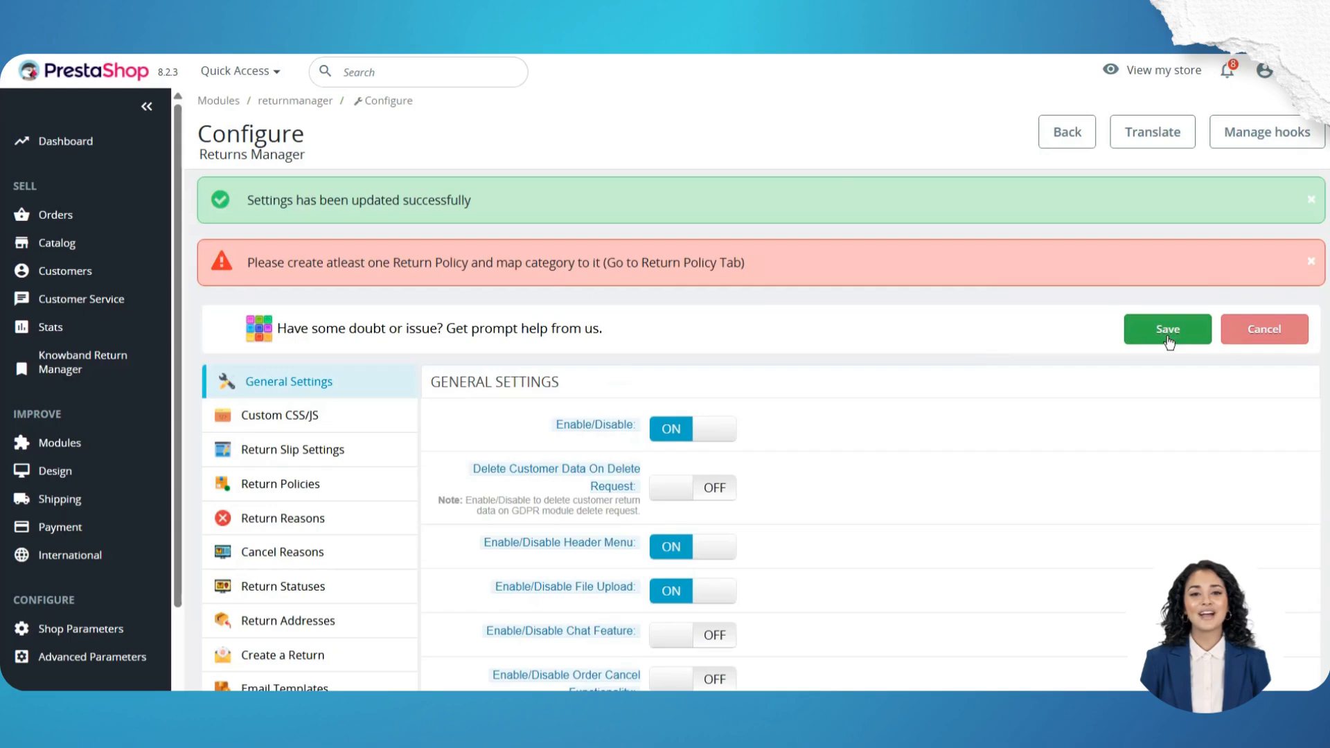
{"action": "left_click", "coordinate": [1168, 332]}
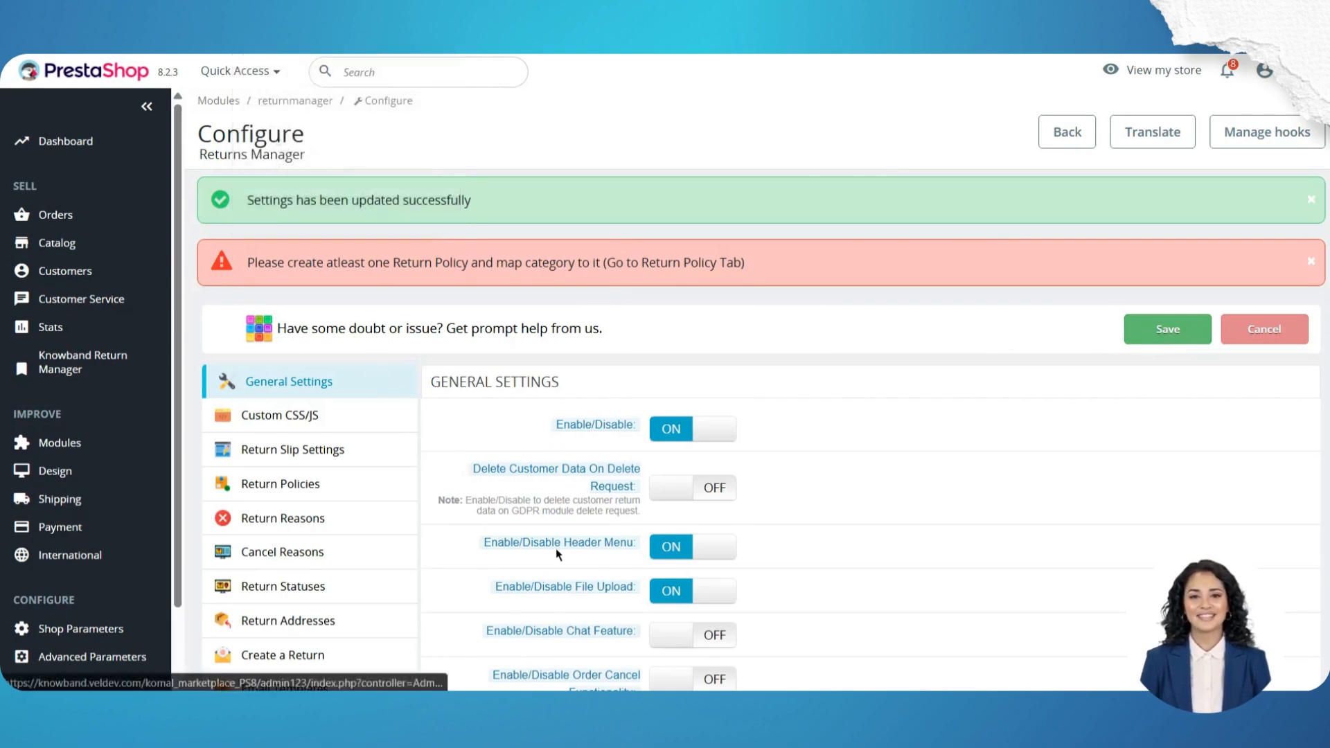
{"action": "left_click", "coordinate": [670, 639]}
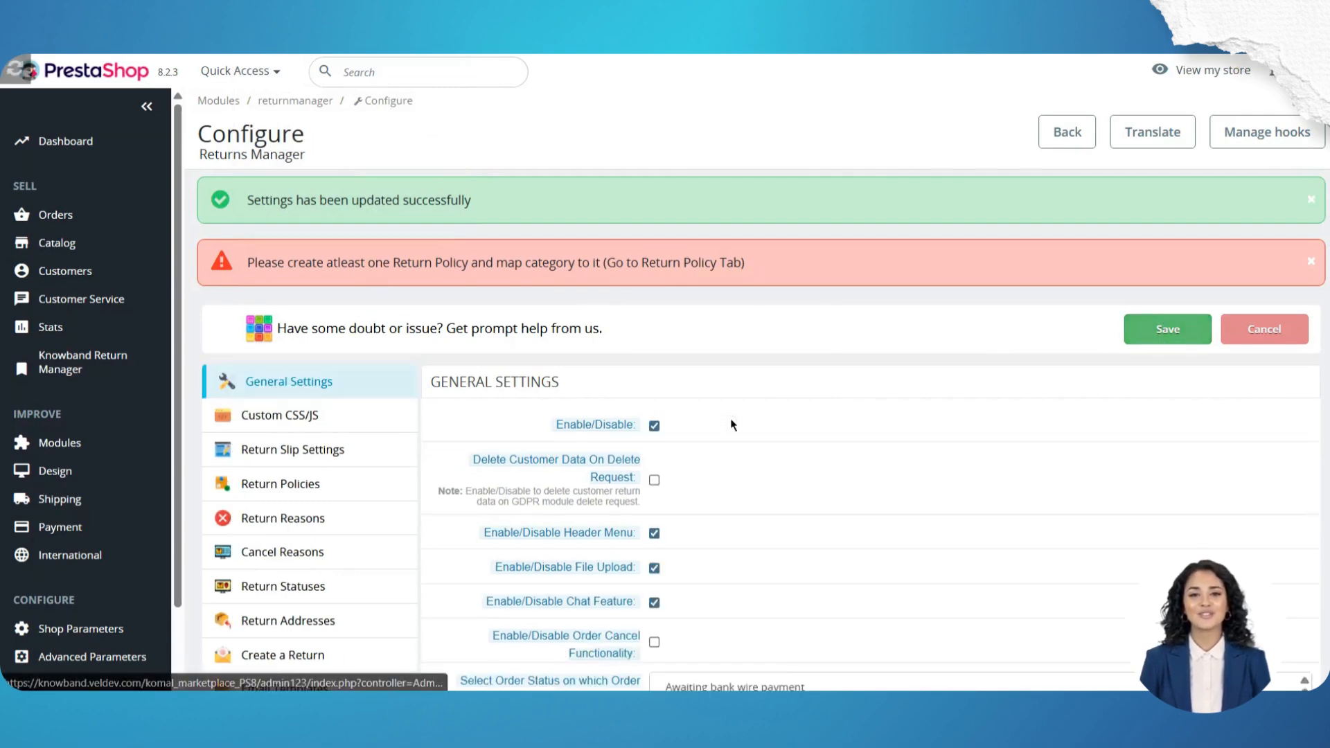
Allow customers to cancel their return requests in the general settings
{"action": "scroll", "coordinate": [733, 425], "scroll_direction": "down", "scroll_amount": 4}
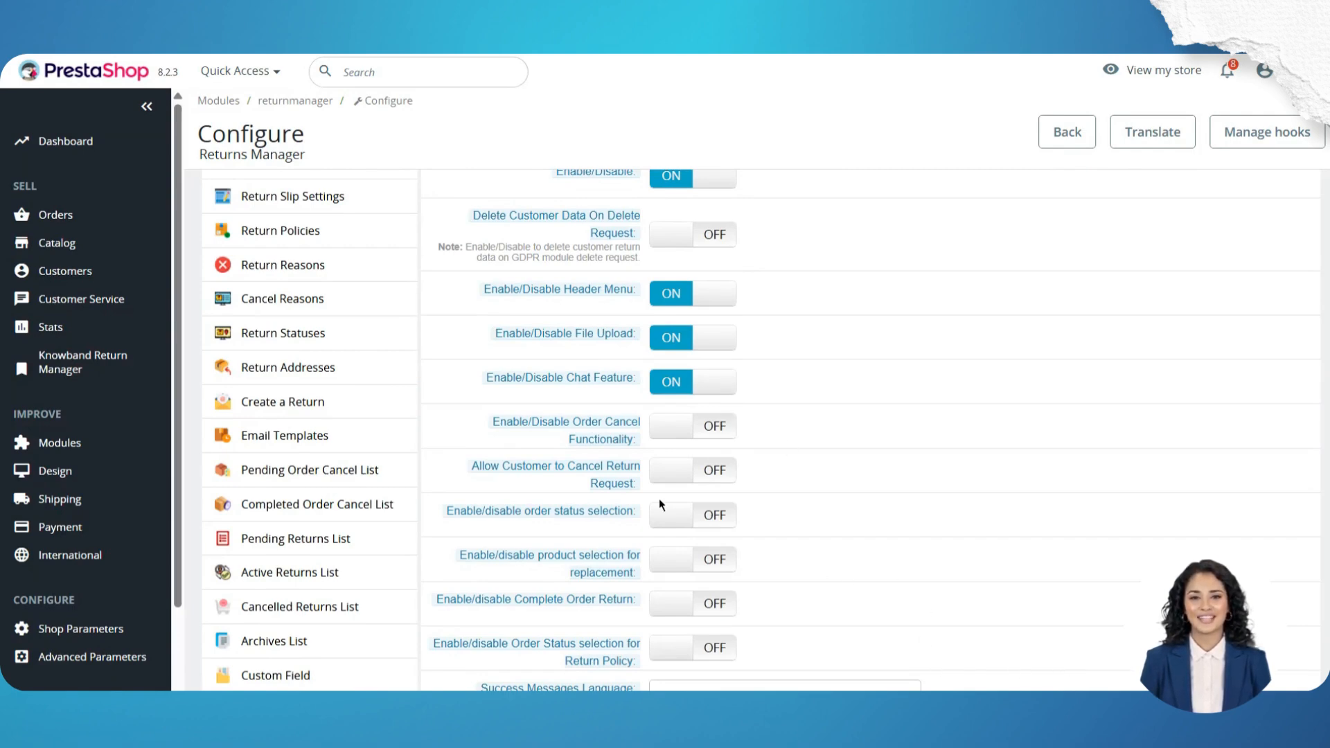
{"action": "mouse_move", "coordinate": [612, 439]}
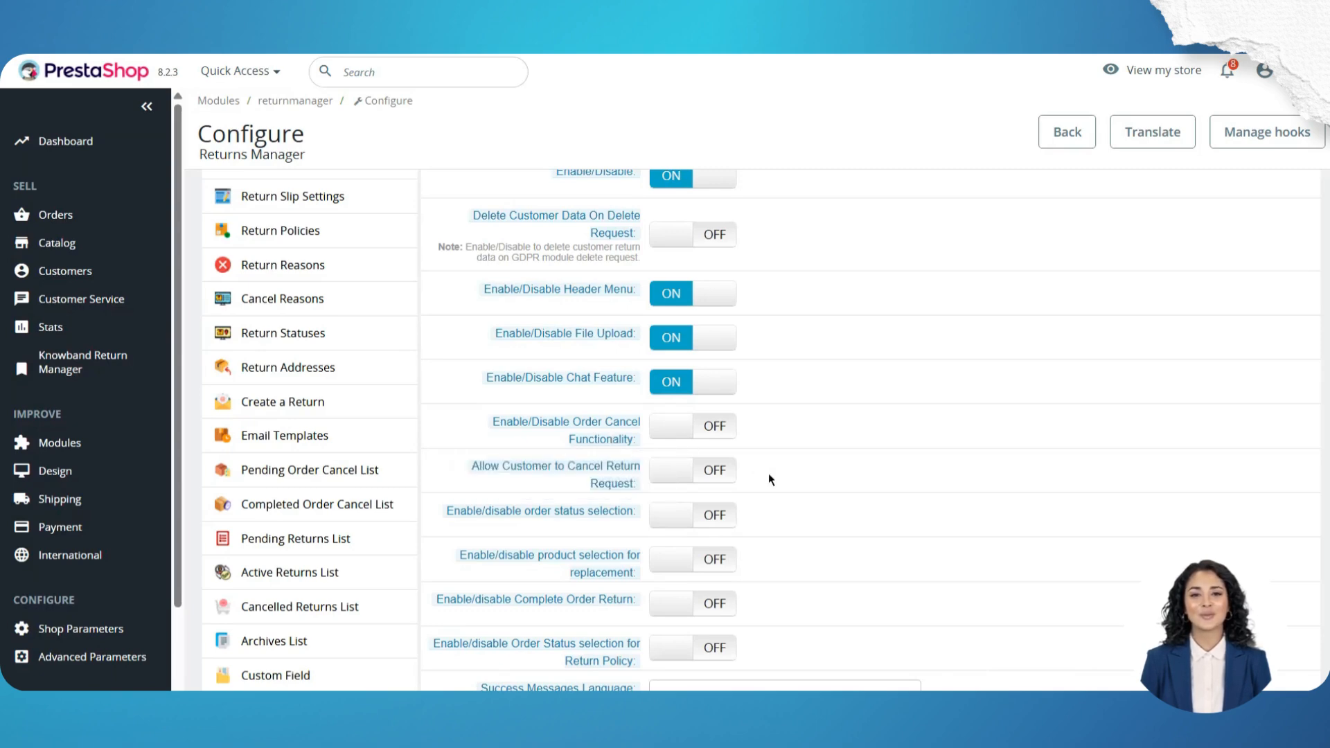
{"action": "left_click", "coordinate": [656, 480]}
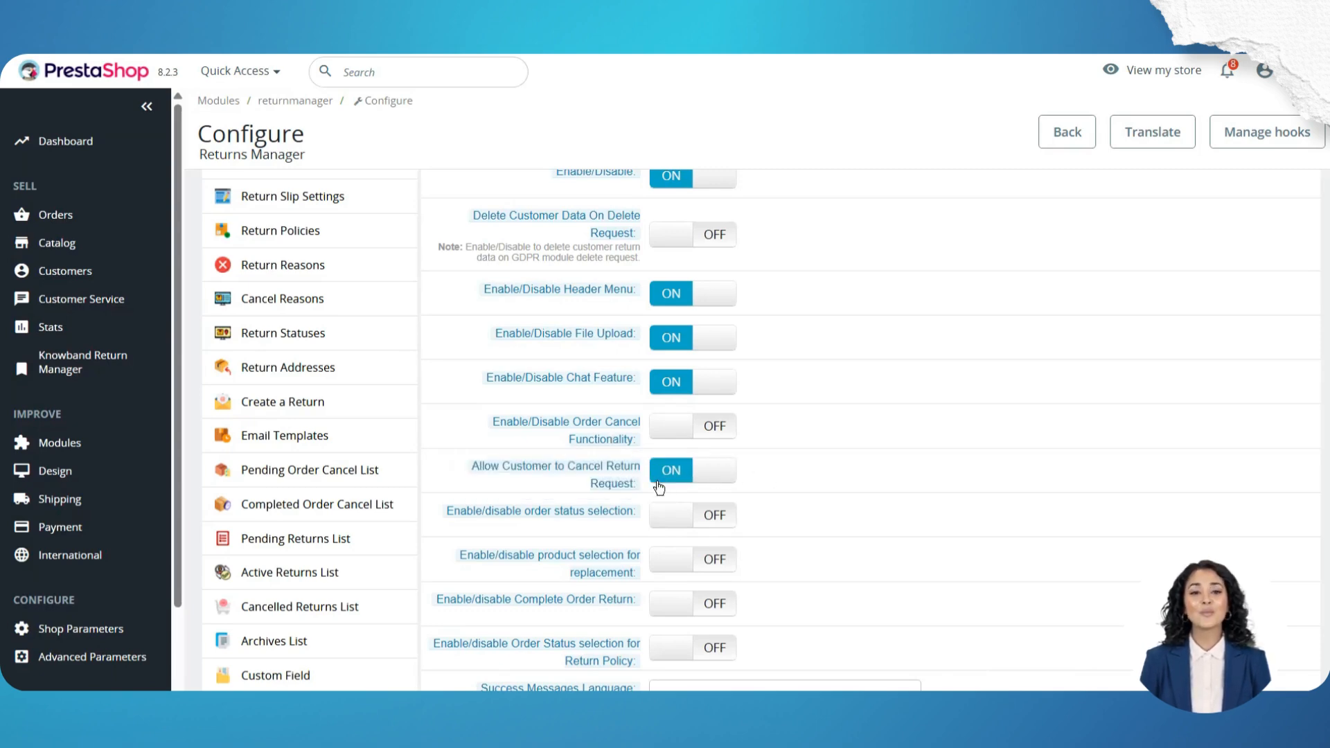
{"action": "left_click_drag", "start_coordinate": [565, 465], "coordinate": [633, 485]}
{"action": "left_click", "coordinate": [632, 485]}
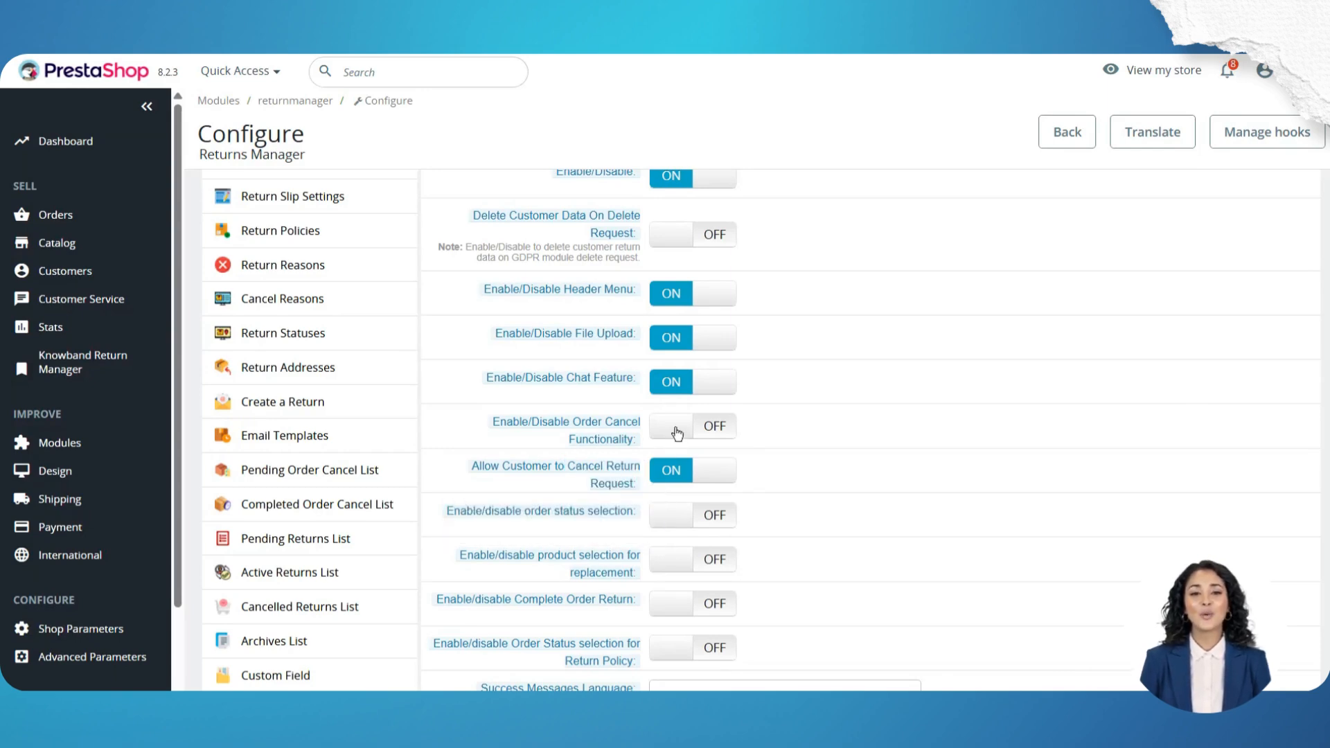
Enable the order cancel functionality and allow cancellation for the Canceled order status
{"action": "left_click", "coordinate": [674, 427]}
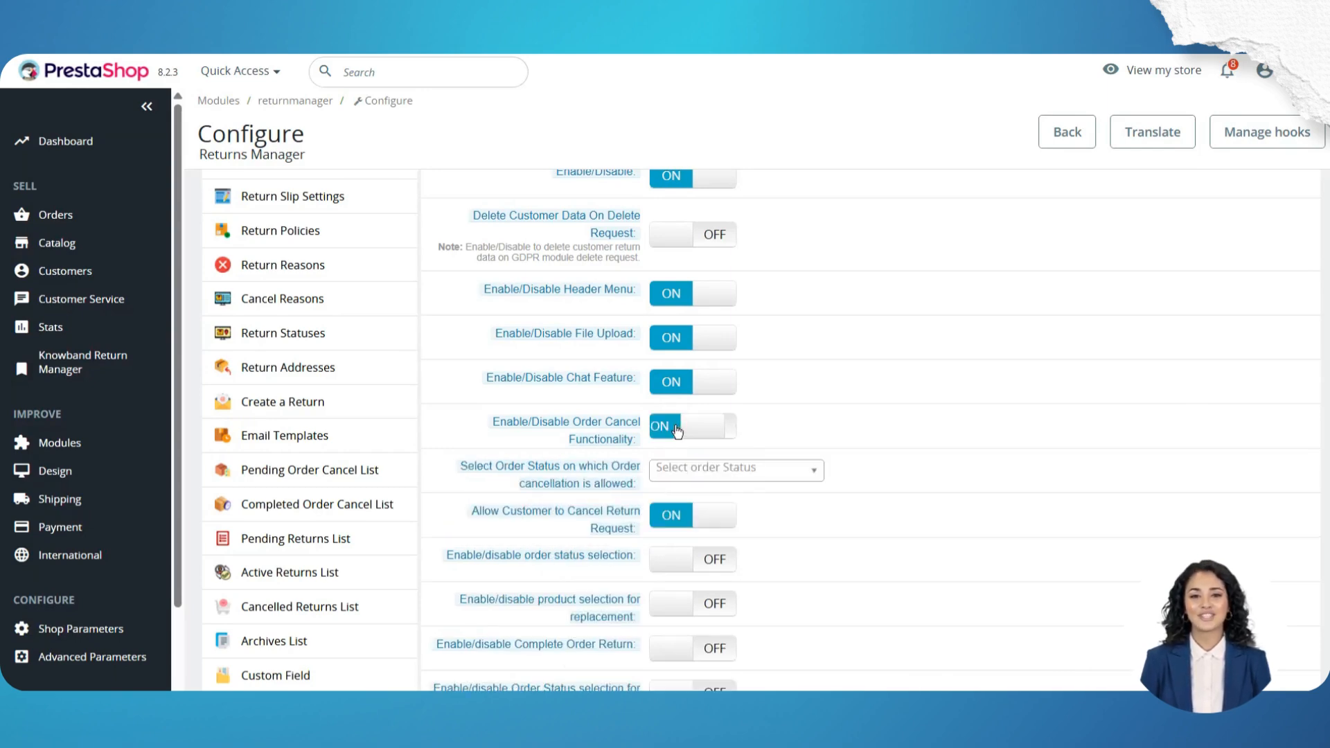
{"action": "left_click", "coordinate": [677, 472]}
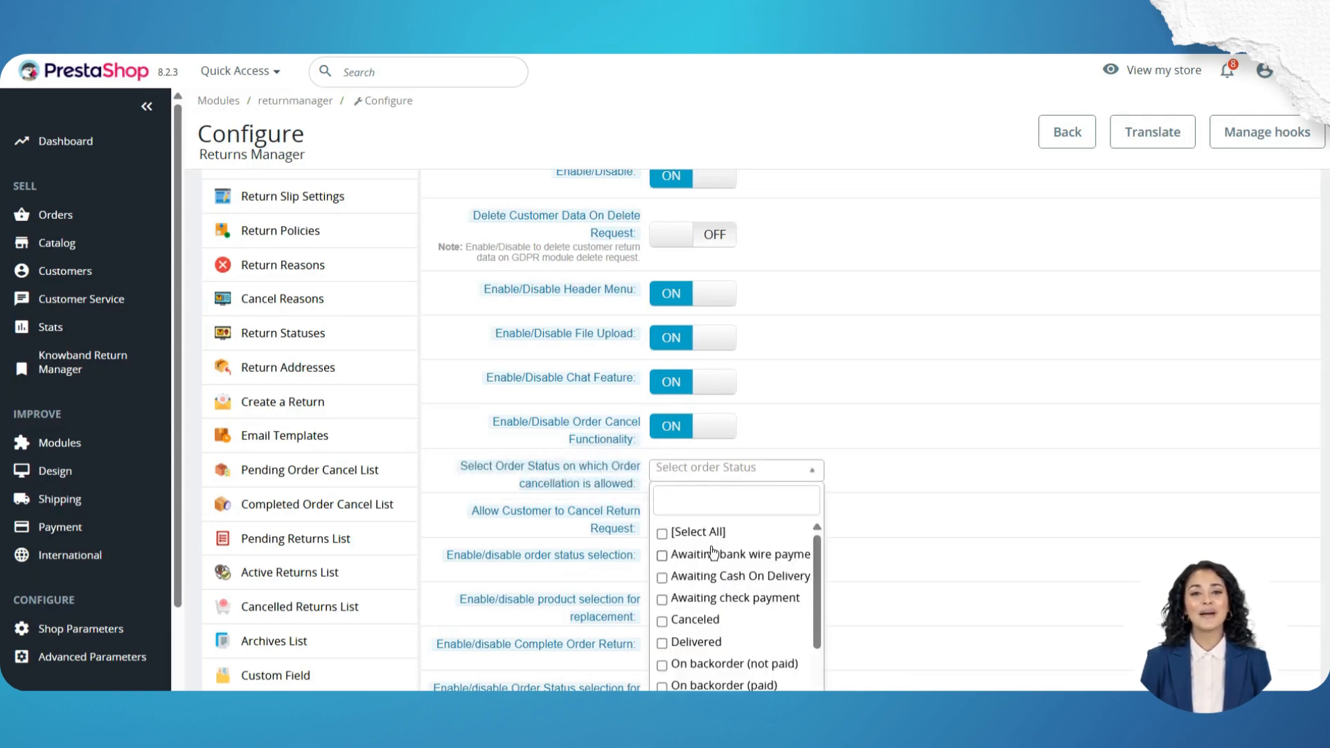
{"action": "left_click", "coordinate": [701, 619]}
{"action": "left_click", "coordinate": [956, 511]}
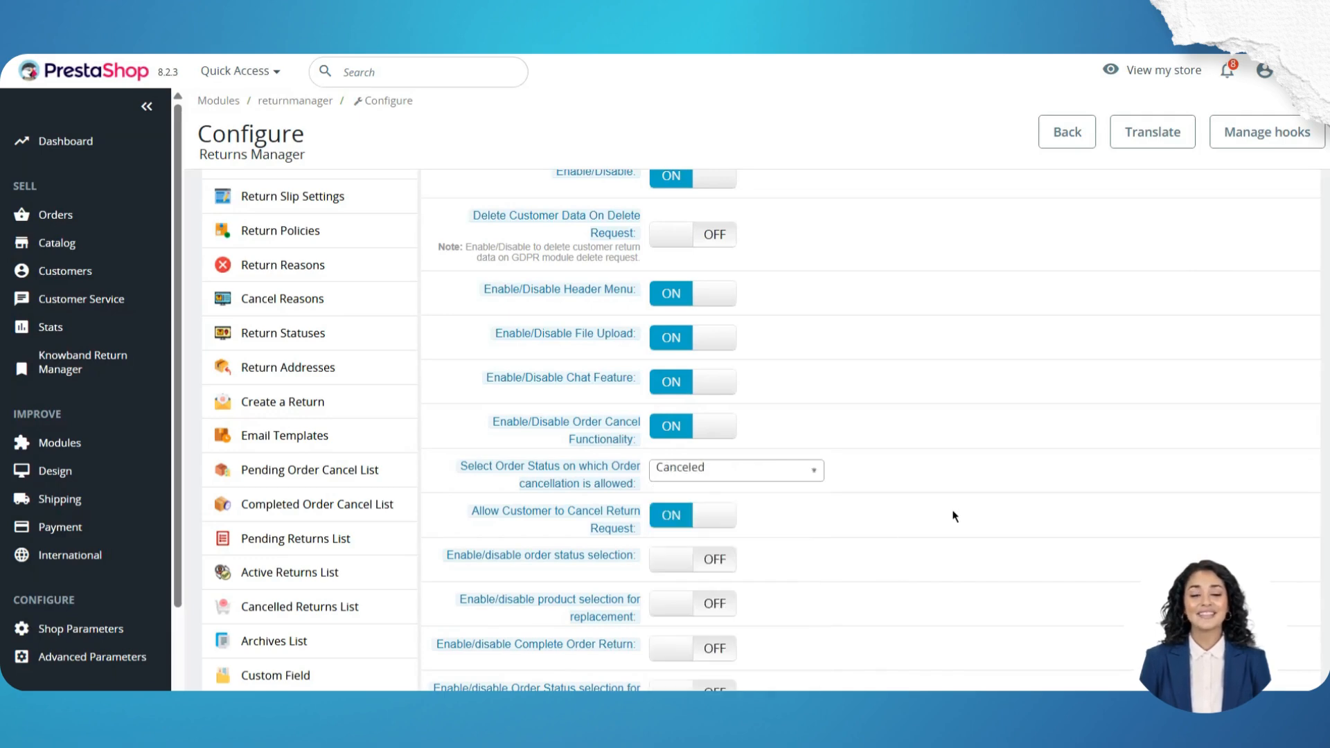
Enable order status selection, product selection for replacement, and complete order return
{"action": "scroll", "coordinate": [953, 516], "scroll_direction": "down", "scroll_amount": 2}
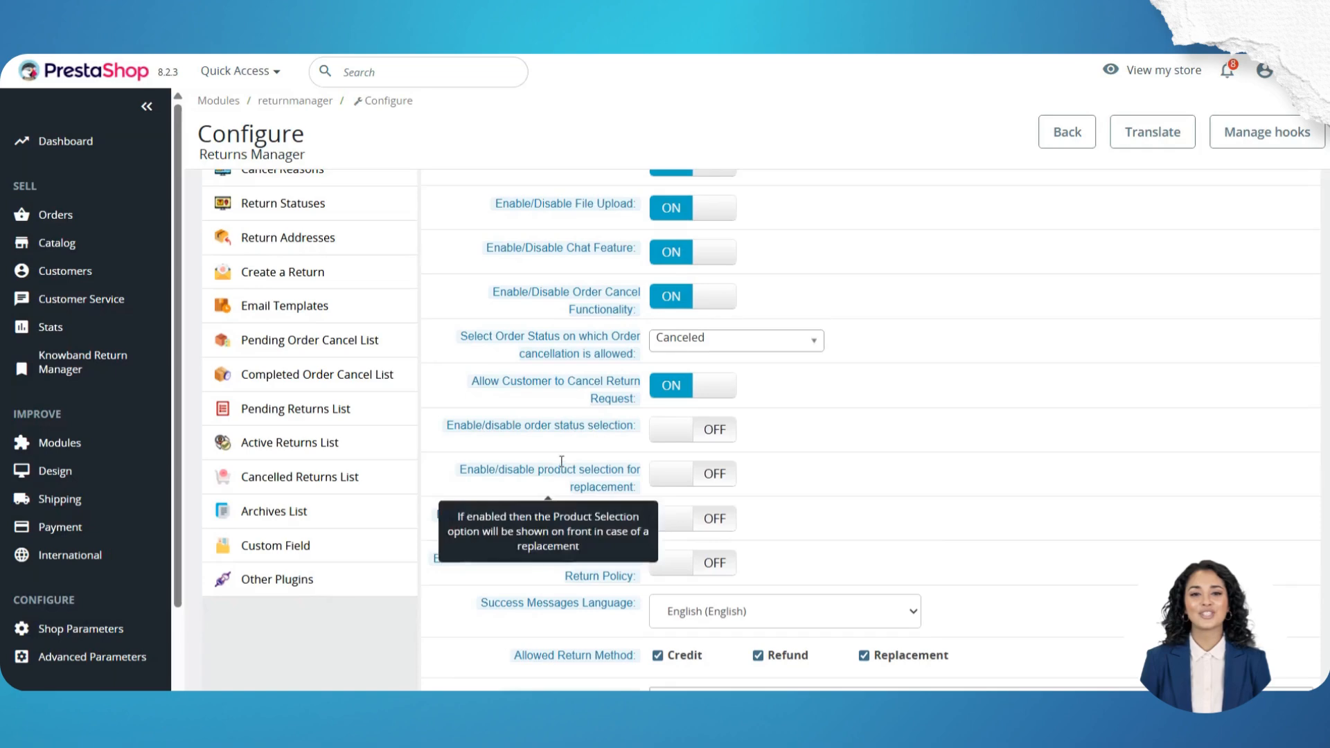
{"action": "left_click", "coordinate": [680, 433]}
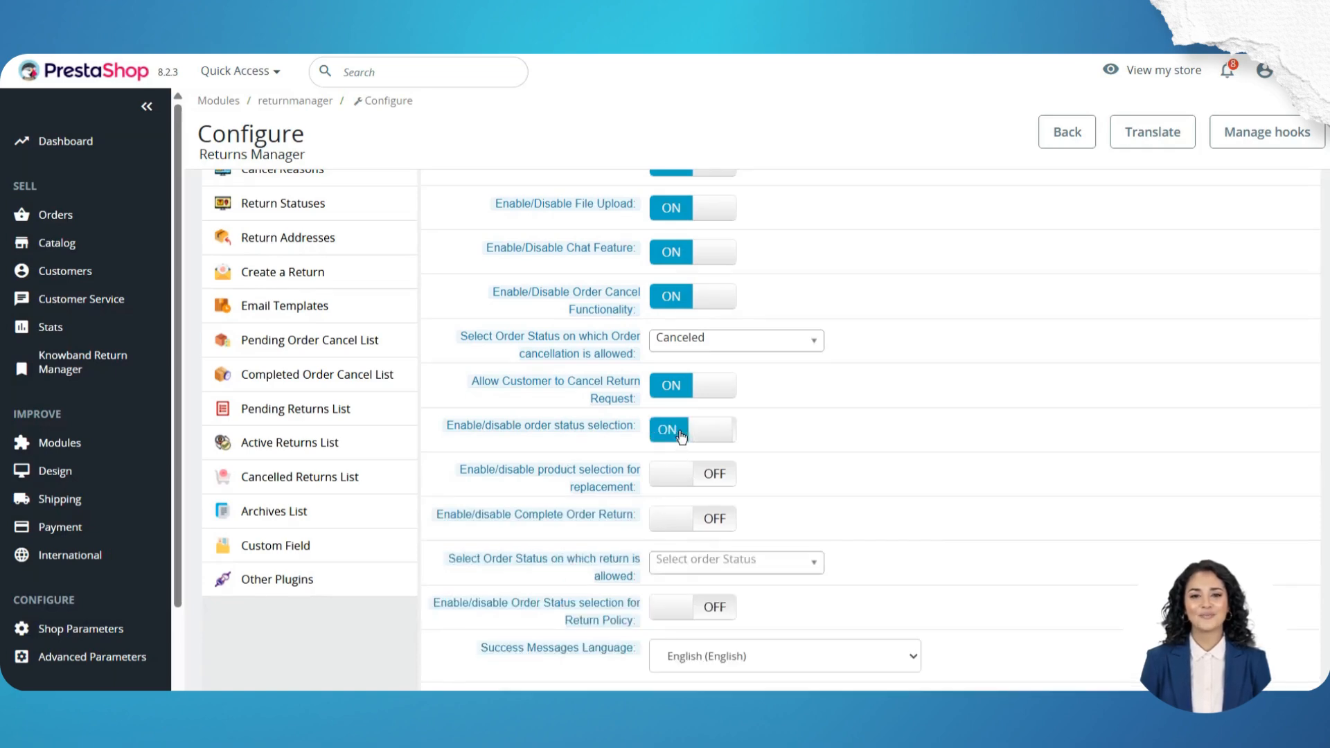
{"action": "left_click", "coordinate": [680, 484]}
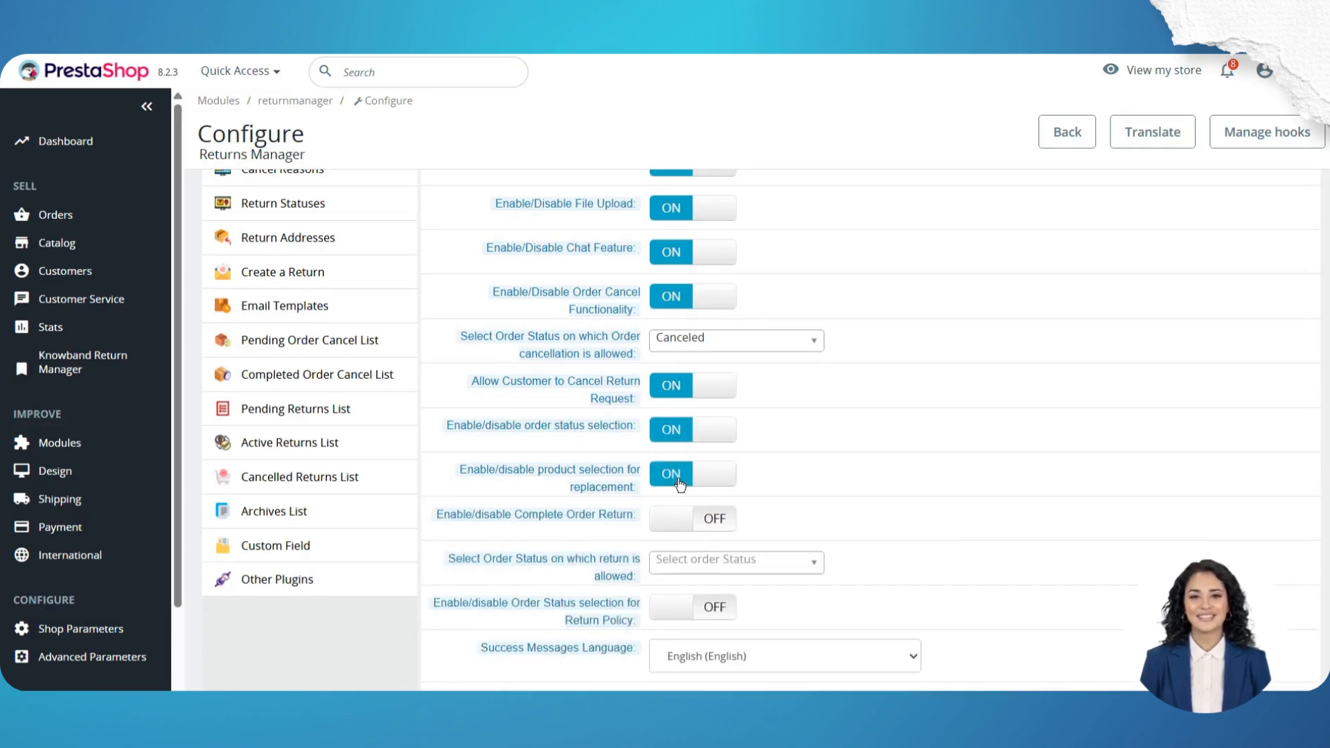
{"action": "left_click", "coordinate": [686, 528]}
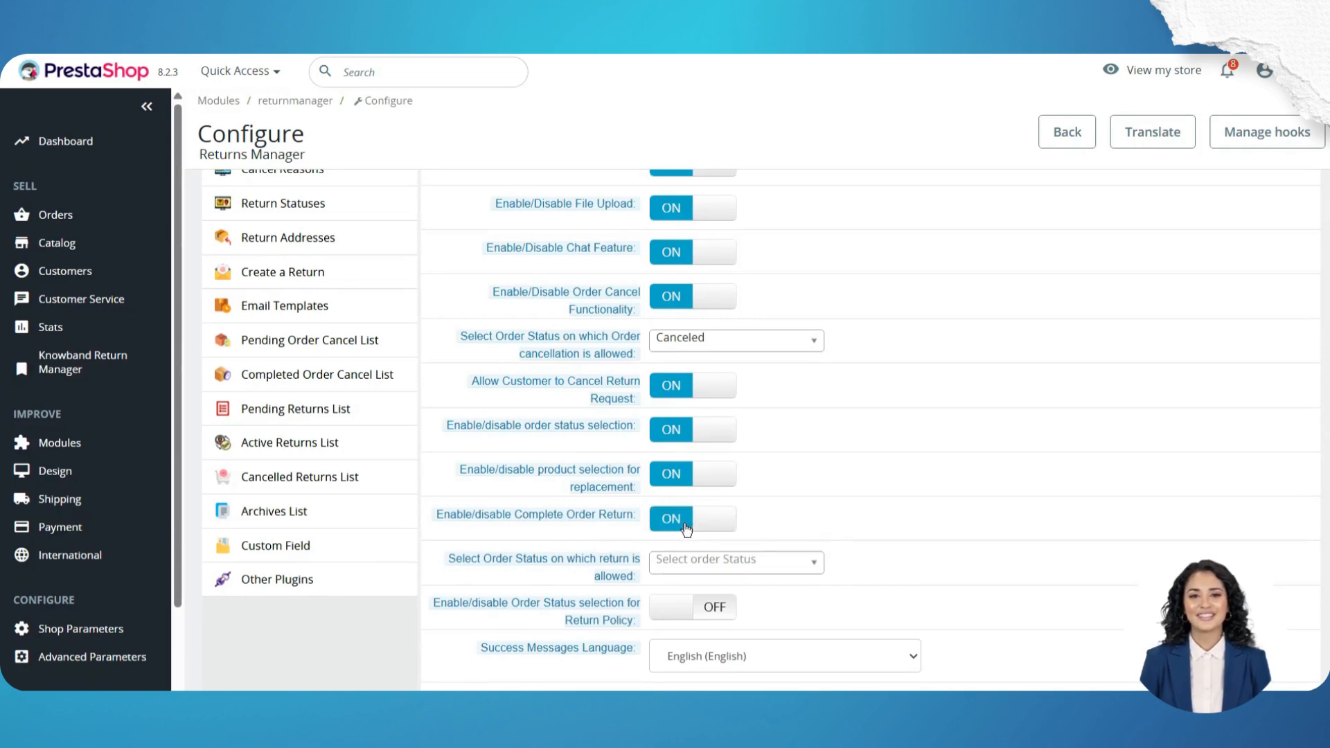
Choose Delivered as the order status on which returns are allowed
{"action": "left_click", "coordinate": [694, 566]}
{"action": "scroll", "coordinate": [695, 565], "scroll_direction": "down", "scroll_amount": 2}
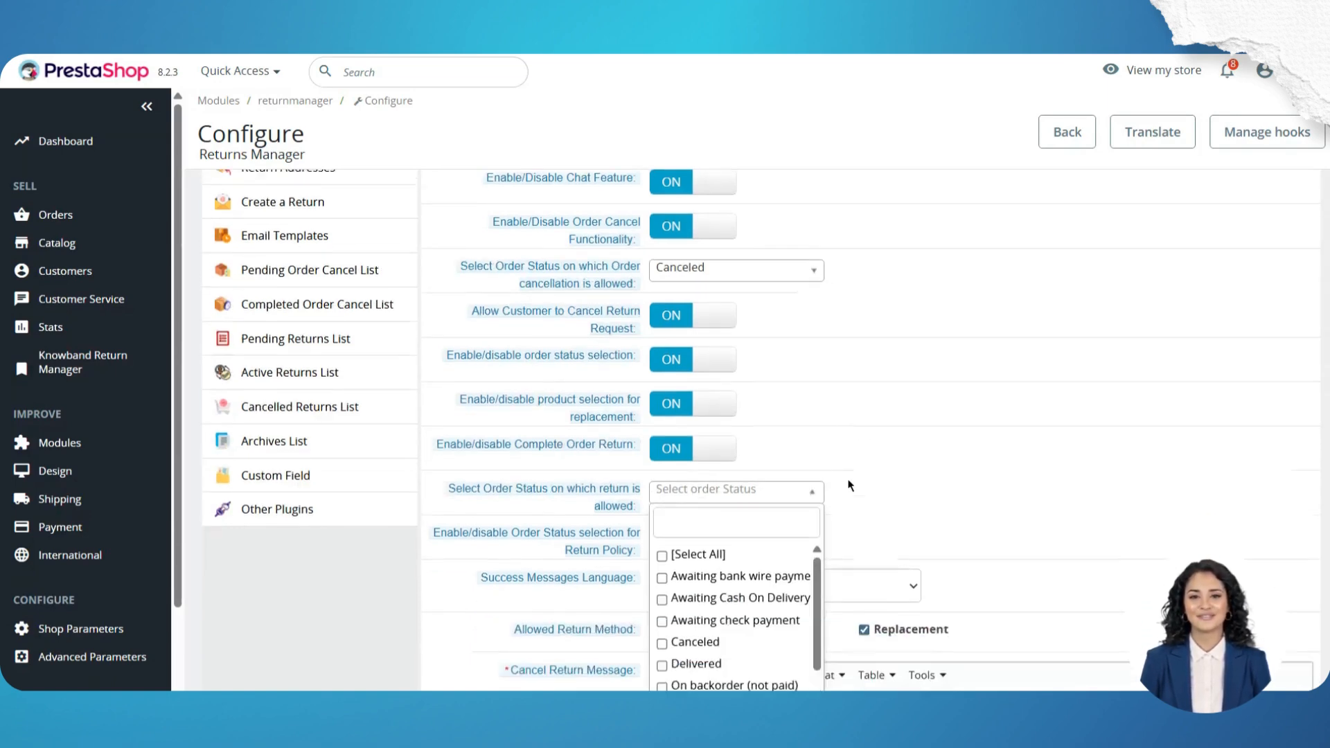
{"action": "scroll", "coordinate": [705, 565], "scroll_direction": "down", "scroll_amount": 2}
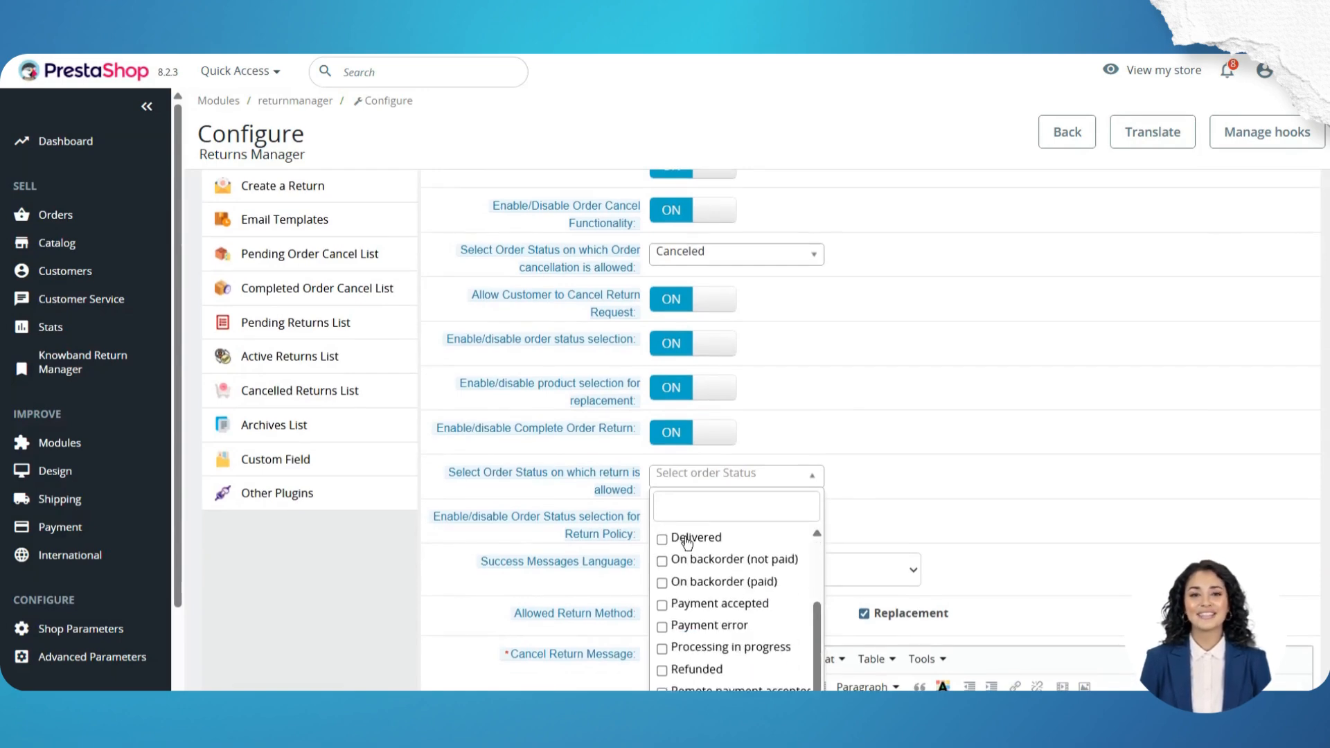
{"action": "left_click", "coordinate": [686, 541]}
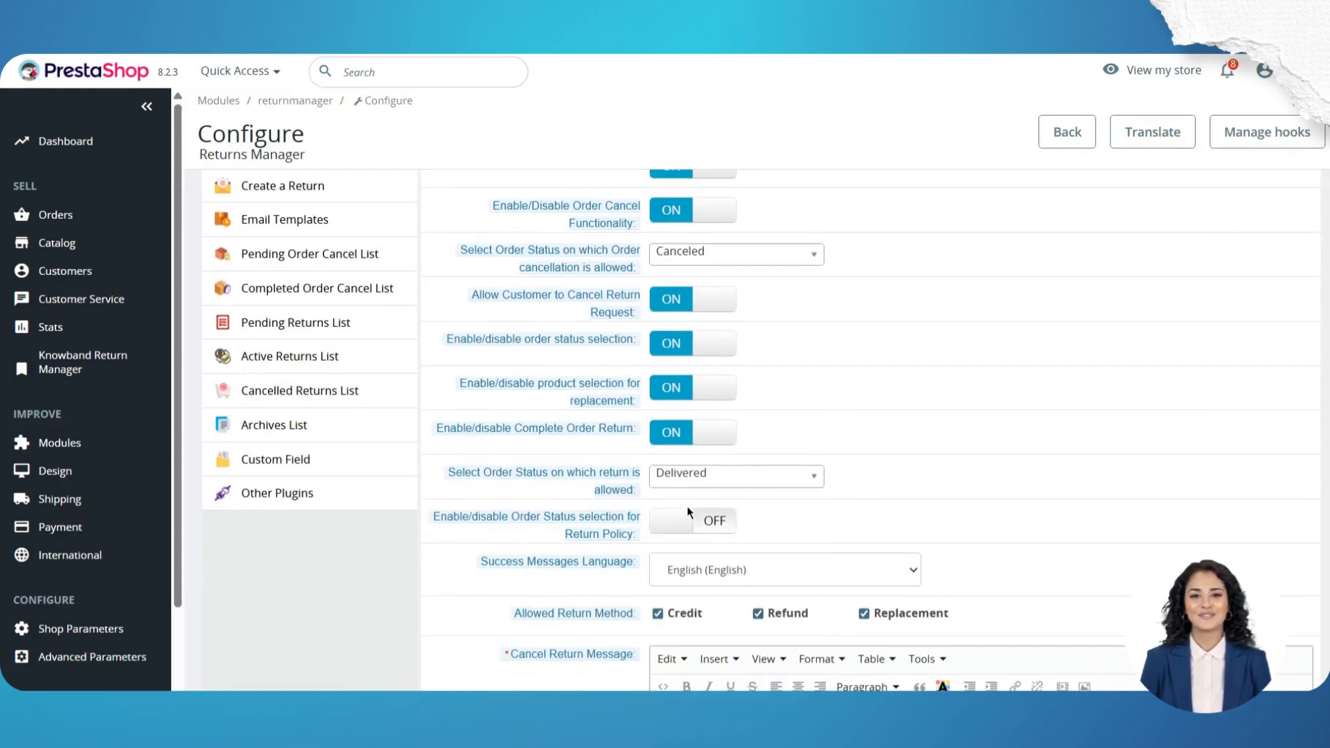
Enable order status selection for the return policy and make return policies applicable from the Delivered status
{"action": "left_click", "coordinate": [686, 521]}
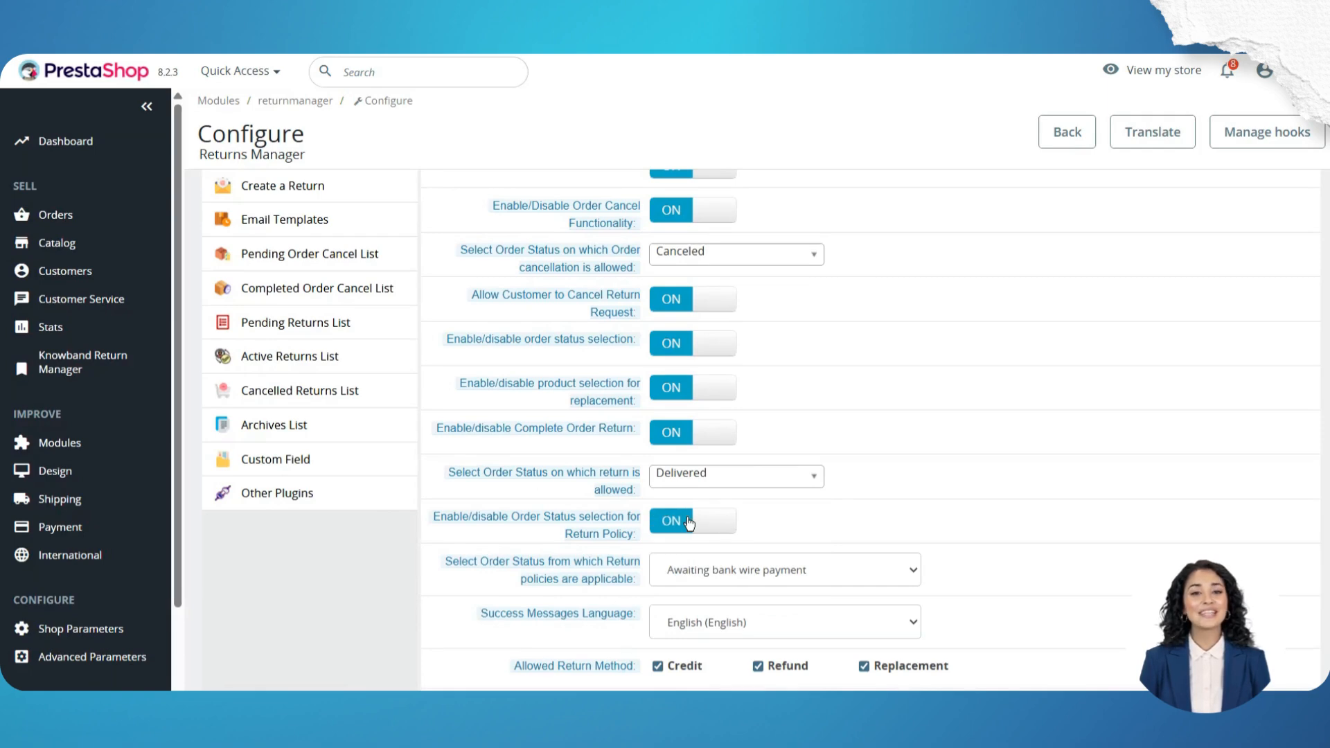
{"action": "left_click", "coordinate": [706, 569]}
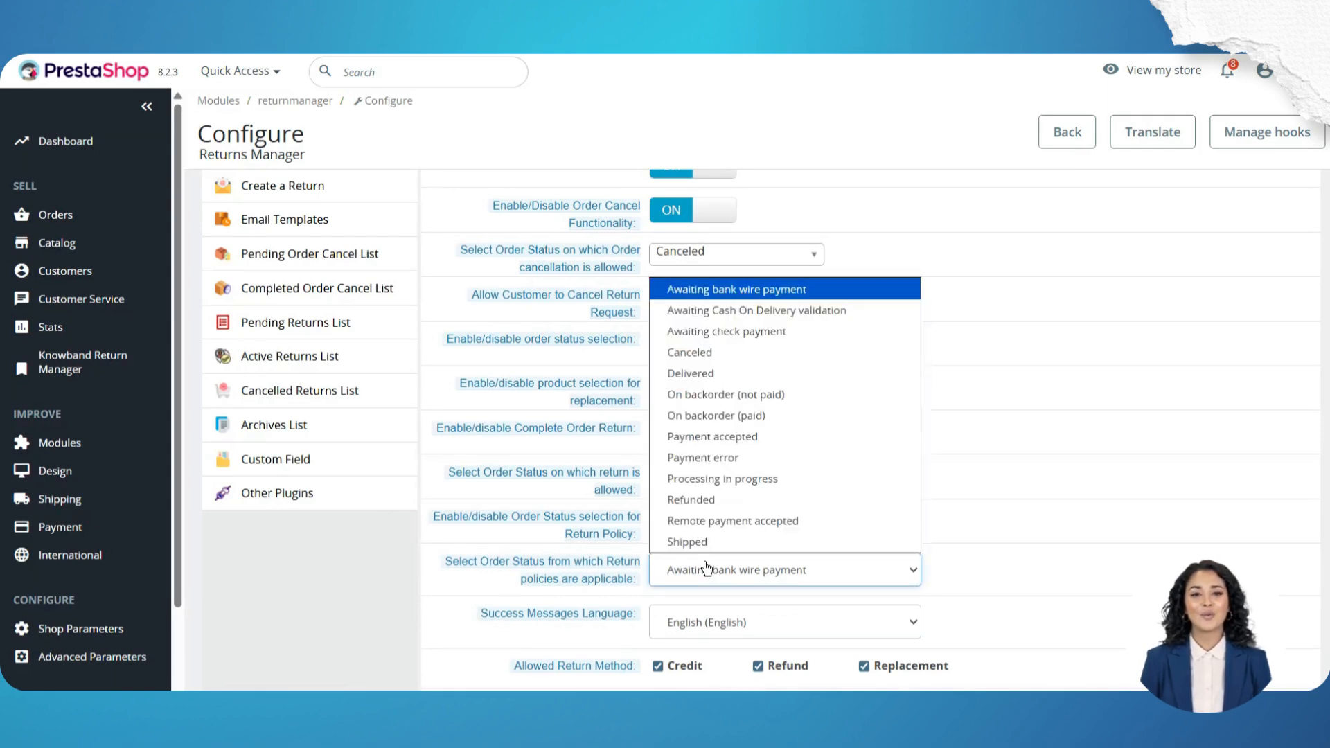
{"action": "left_click", "coordinate": [679, 372]}
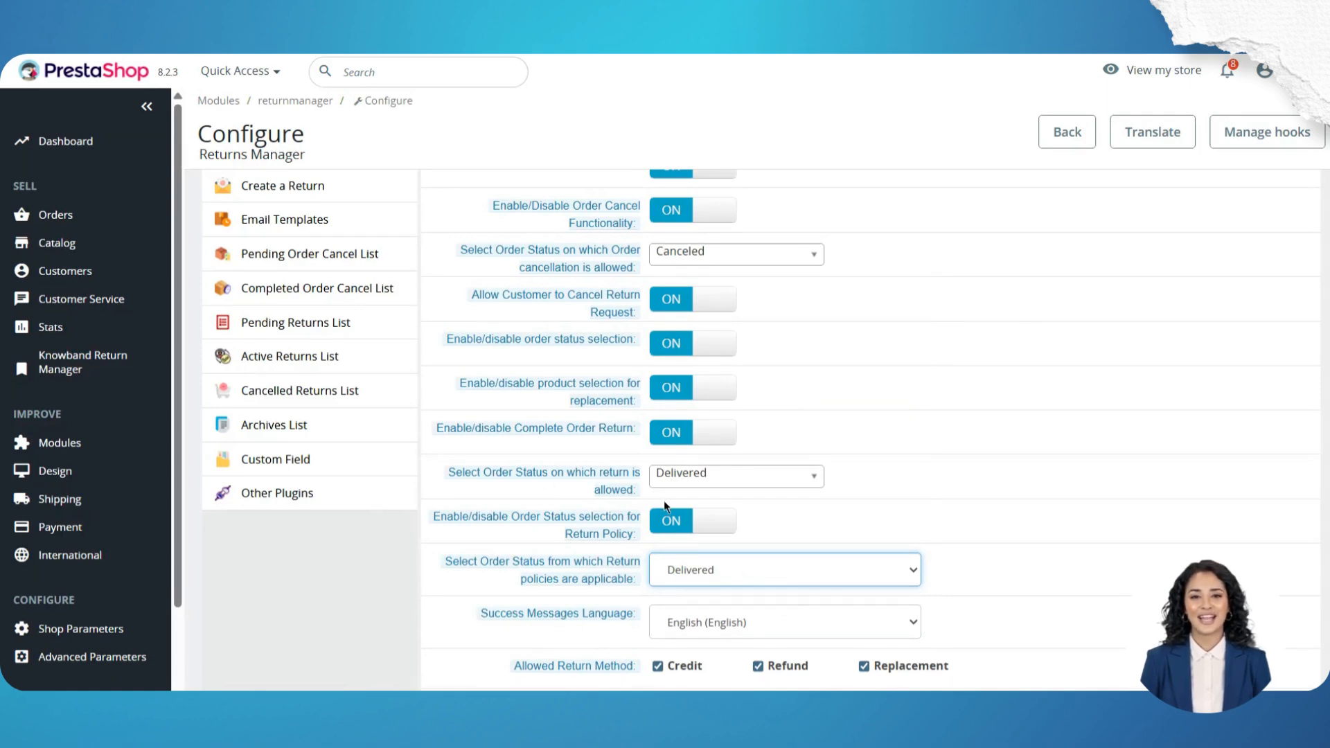
{"action": "scroll", "coordinate": [609, 589], "scroll_direction": "down", "scroll_amount": 2}
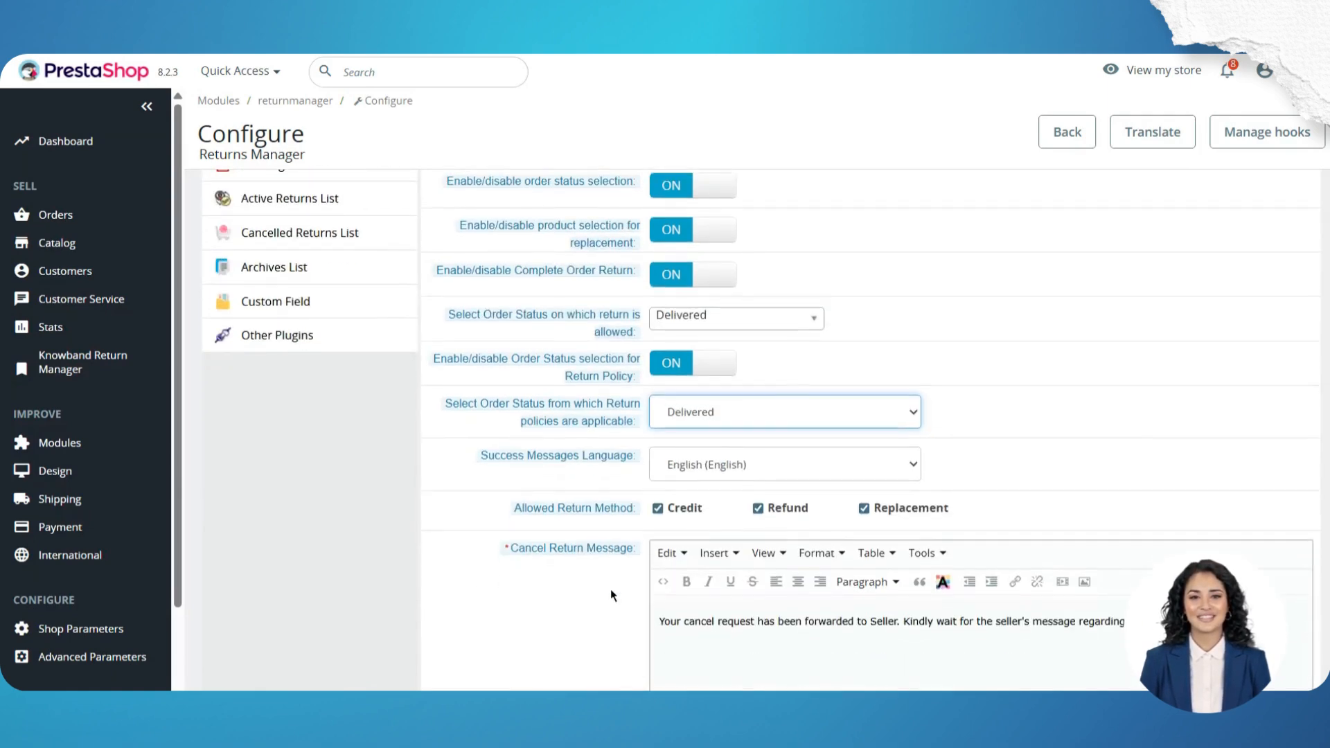
Review the success message language, allowed return methods, and cancel, credit, refund and replacement return messages in the general settings
{"action": "scroll", "coordinate": [610, 594], "scroll_direction": "down", "scroll_amount": 5}
{"action": "scroll", "coordinate": [610, 594], "scroll_direction": "up", "scroll_amount": 3}
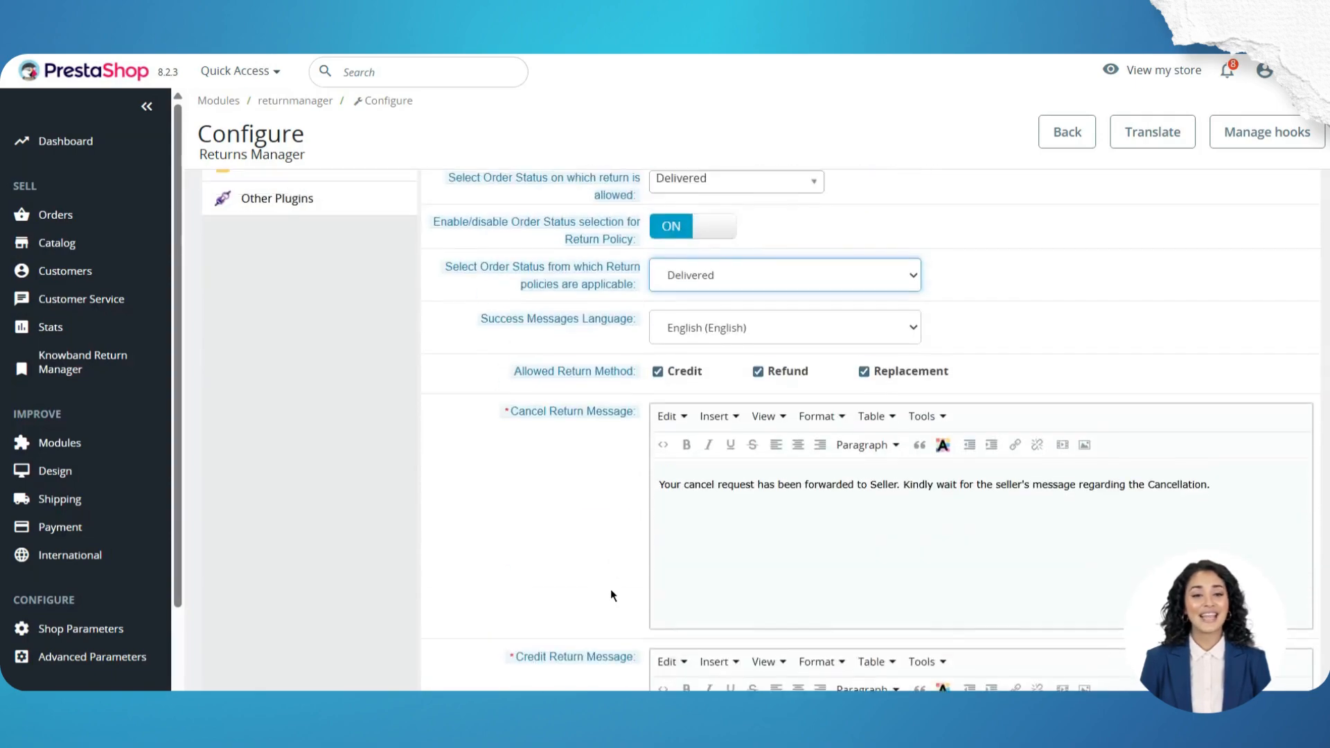
{"action": "scroll", "coordinate": [610, 594], "scroll_direction": "down", "scroll_amount": 2}
{"action": "scroll", "coordinate": [611, 593], "scroll_direction": "down", "scroll_amount": 7}
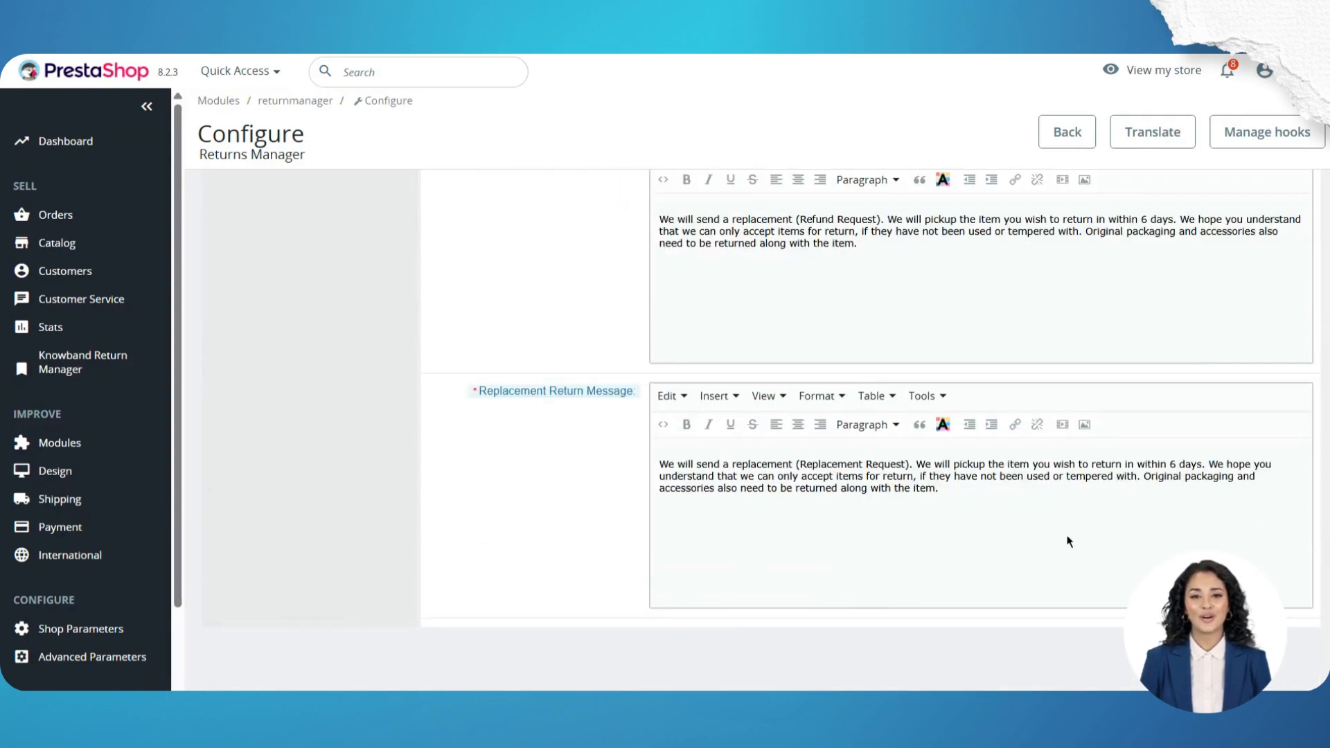
{"action": "scroll", "coordinate": [1067, 541], "scroll_direction": "up", "scroll_amount": 20}
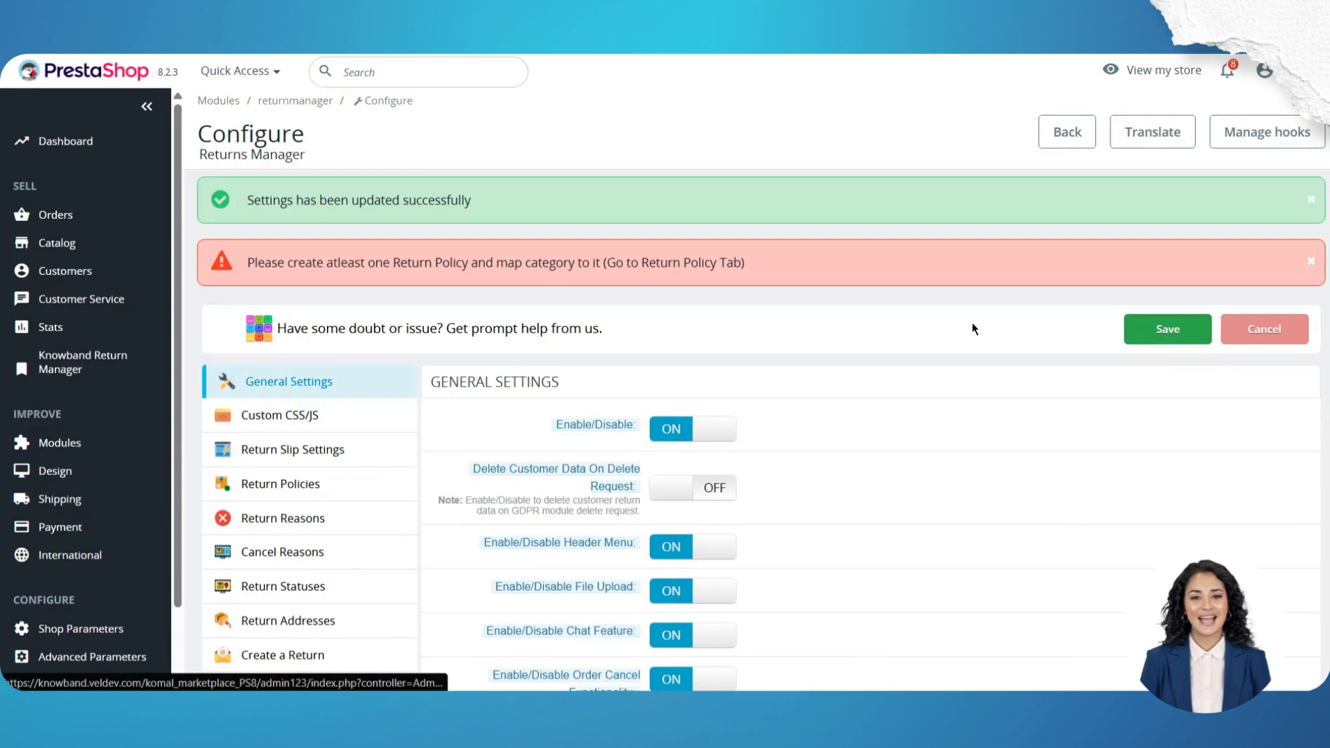
Examine the Custom CSS and Custom JS fields in the module's custom code settings
{"action": "left_click", "coordinate": [328, 428]}
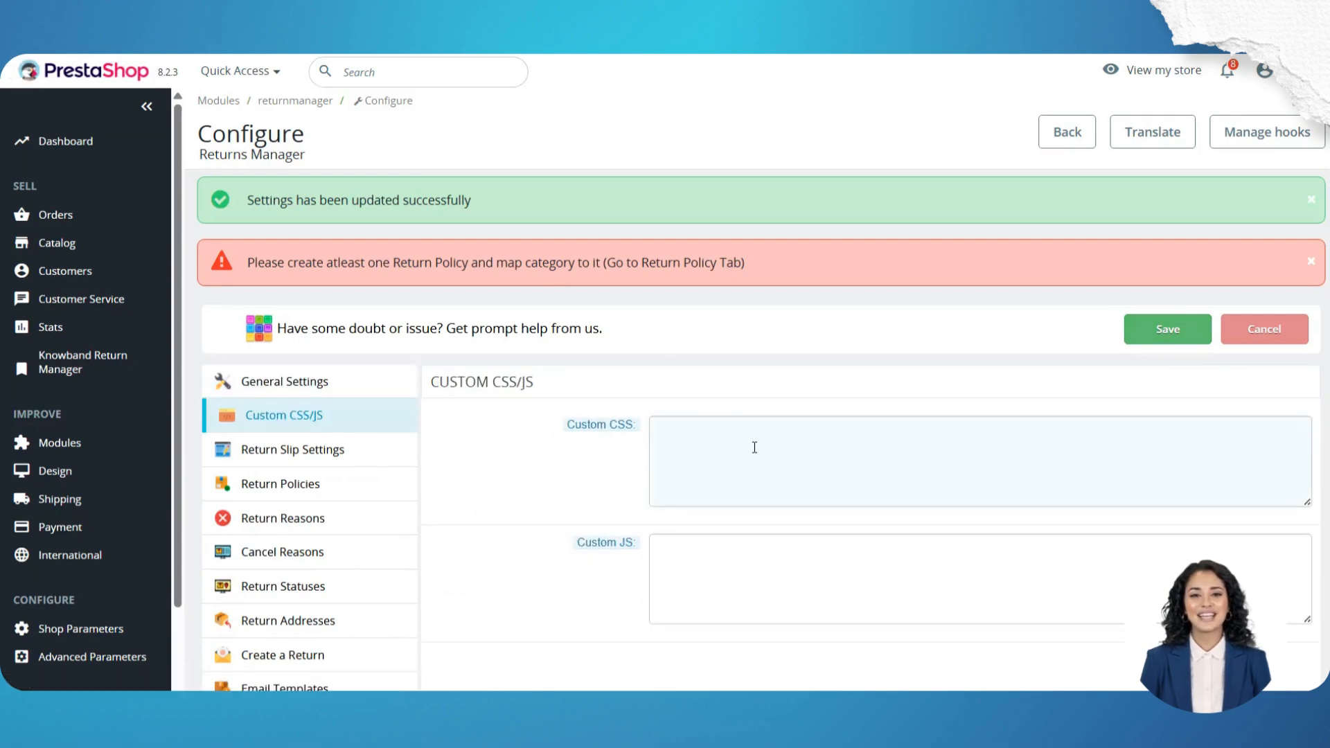
{"action": "left_click", "coordinate": [691, 581]}
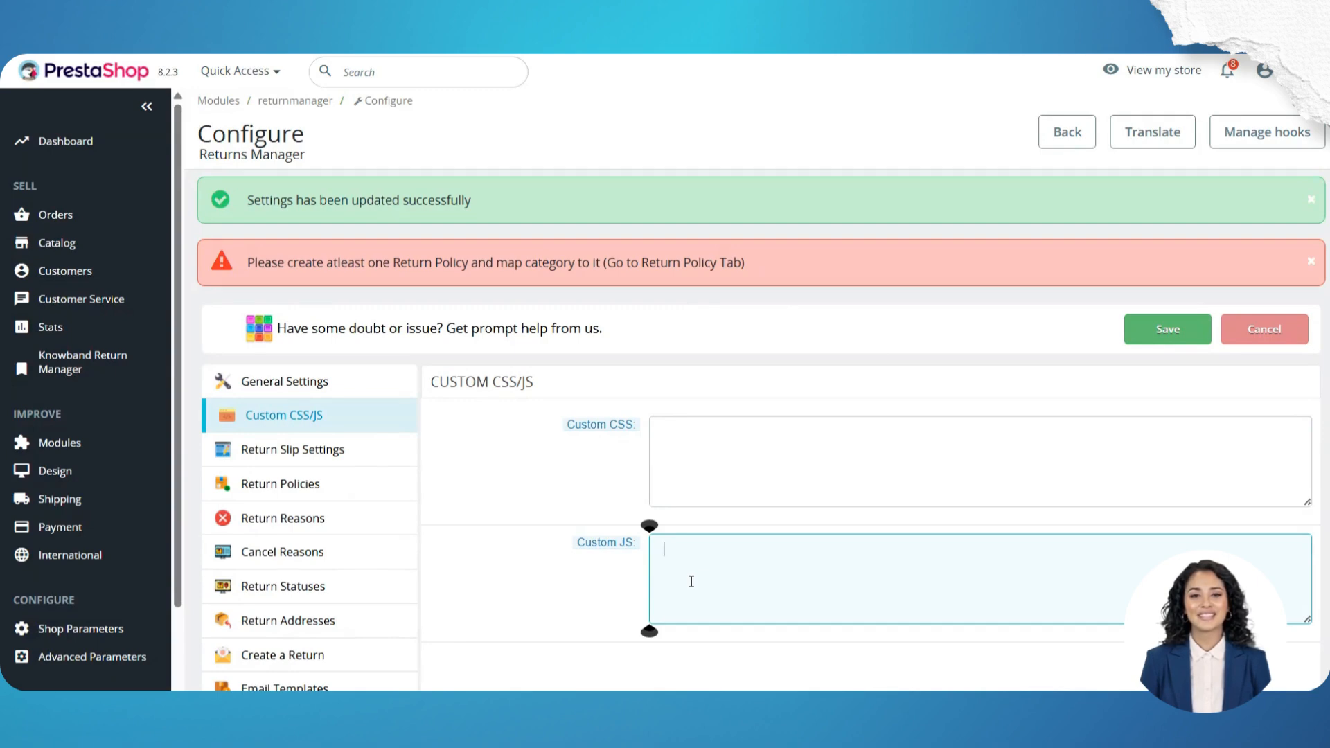
{"action": "left_click", "coordinate": [700, 481]}
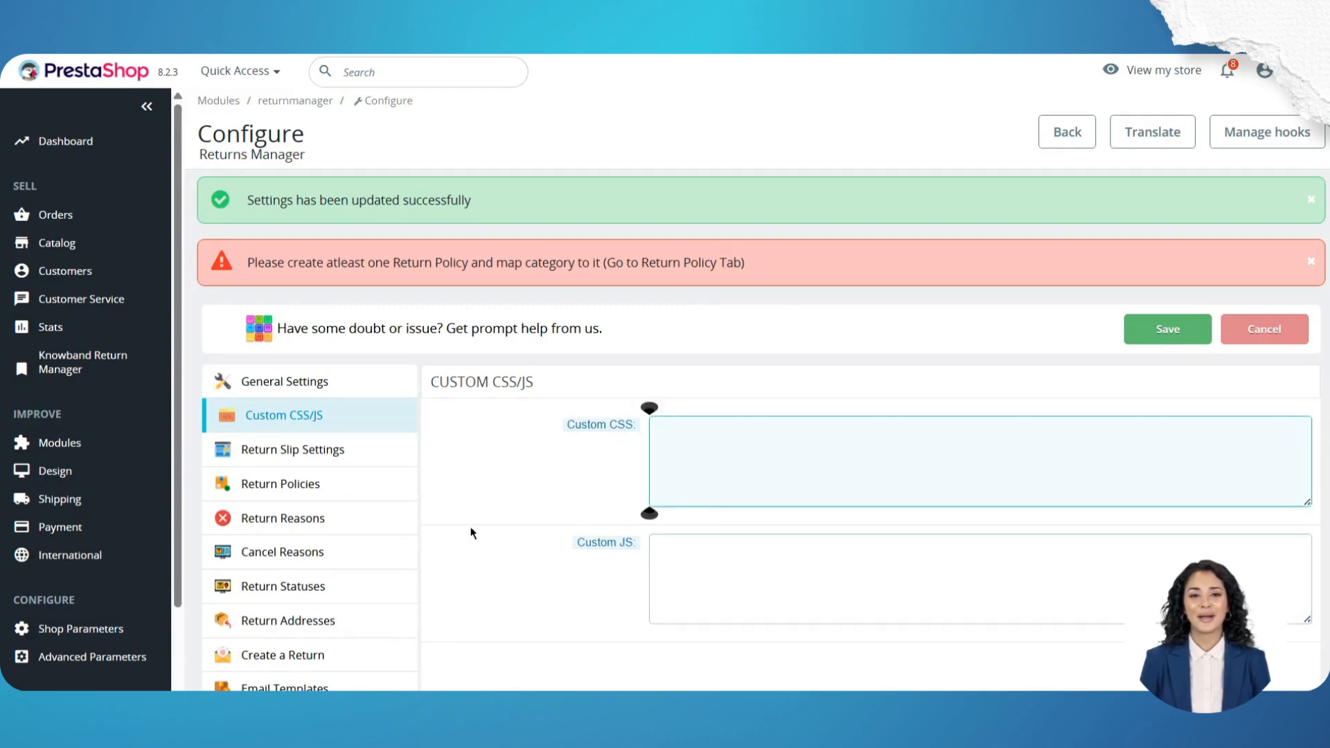
Enable the return slip and review its language, return address and return guidelines settings
{"action": "left_click", "coordinate": [354, 469]}
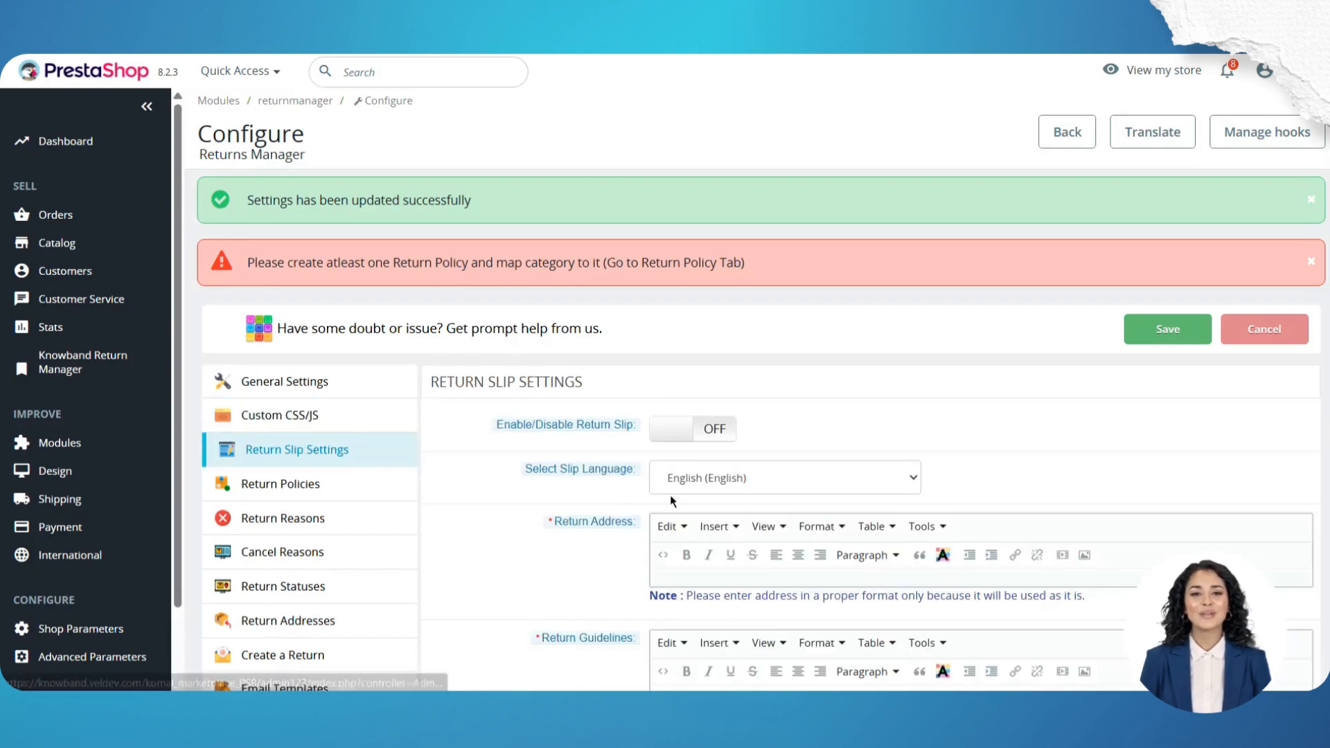
{"action": "left_click", "coordinate": [689, 438]}
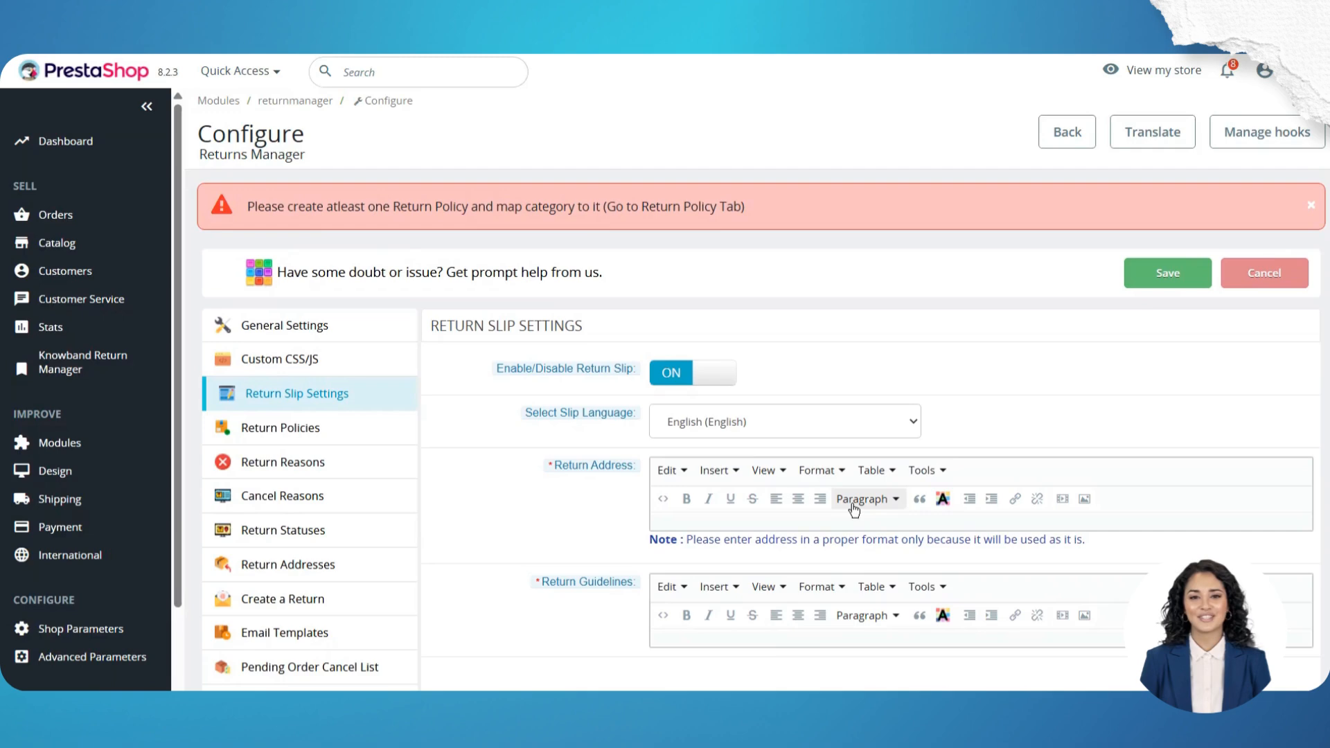
{"action": "scroll", "coordinate": [580, 529], "scroll_direction": "down", "scroll_amount": 2}
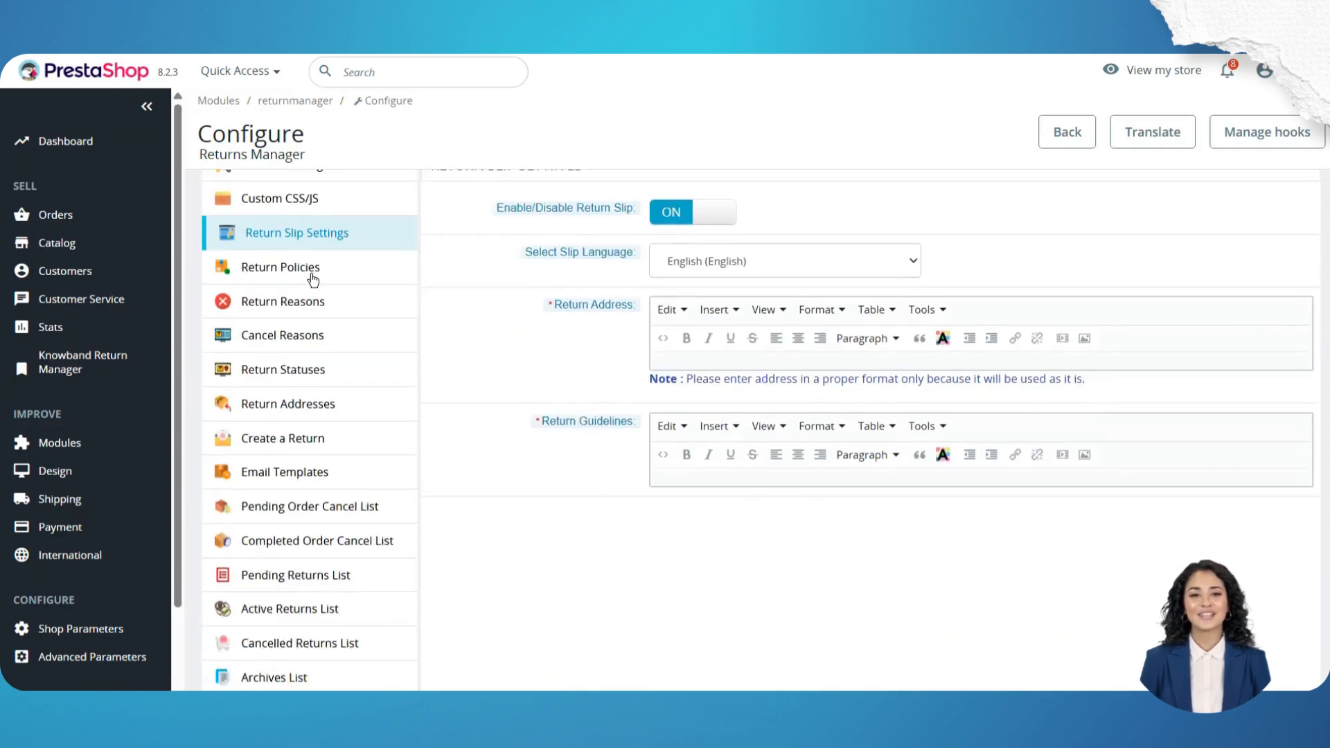
{"action": "scroll", "coordinate": [1014, 354], "scroll_direction": "up", "scroll_amount": 3}
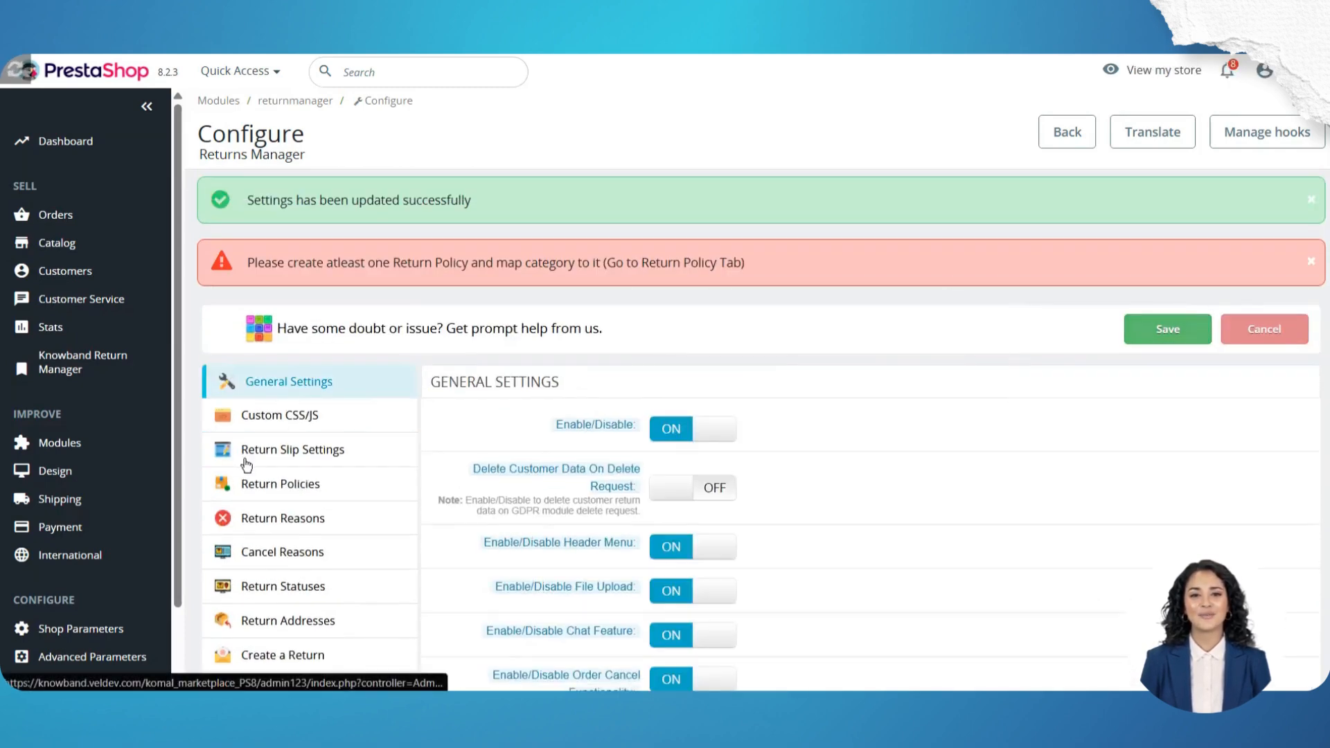
{"action": "left_click", "coordinate": [267, 462]}
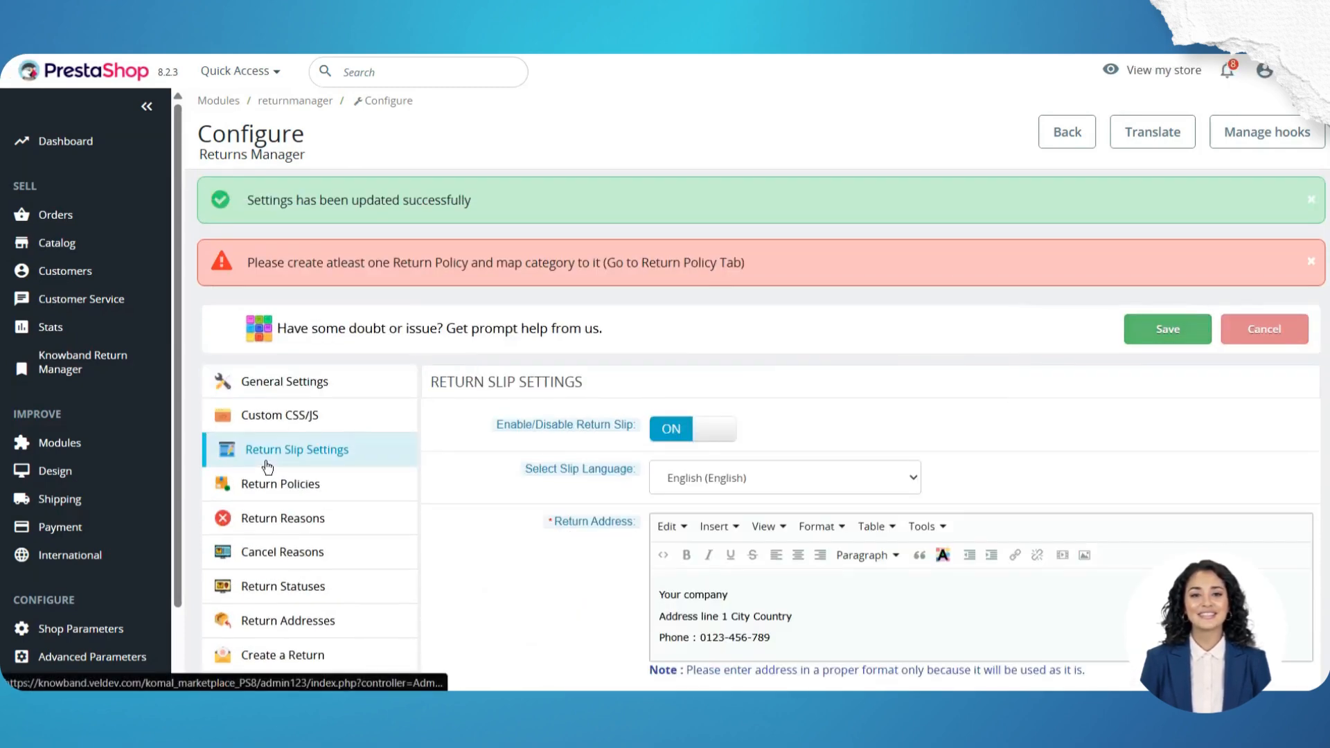
Start a new return policy titled "policy" with the terms and conditions "this is ploicu"
{"action": "left_click", "coordinate": [308, 492]}
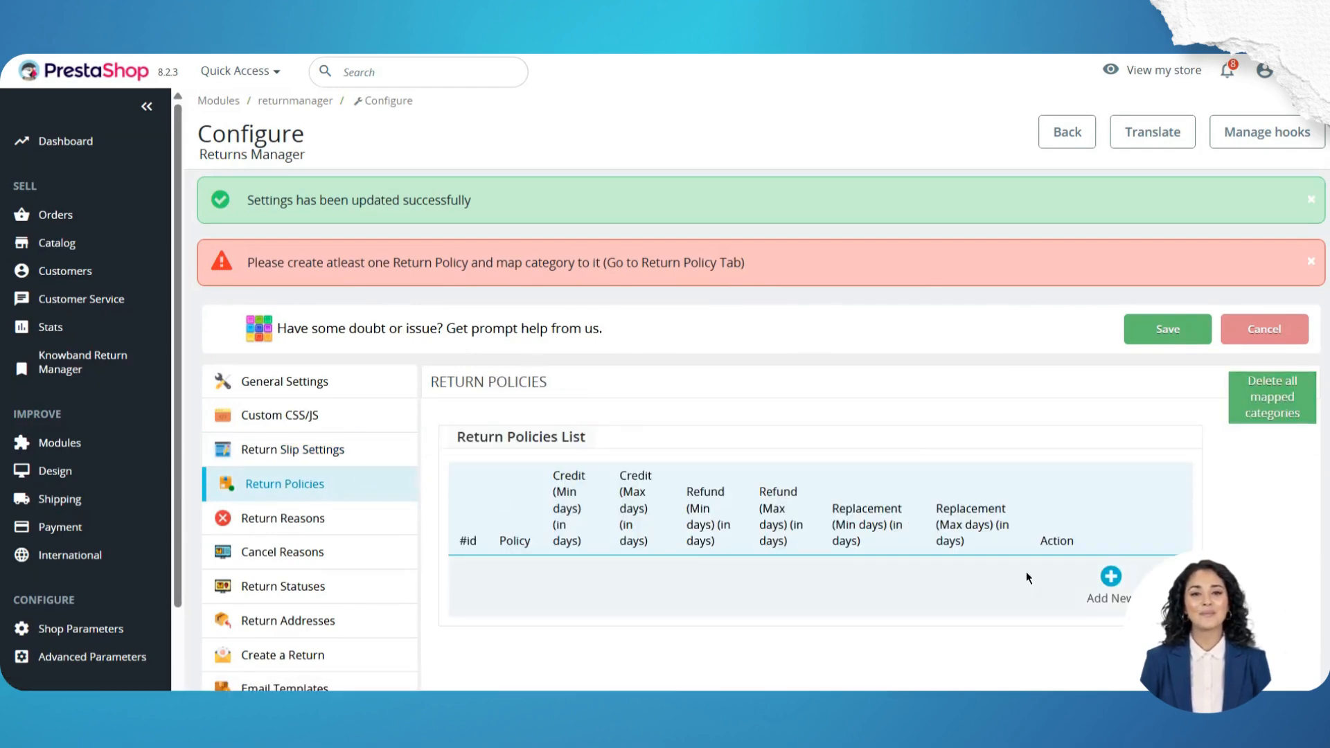
{"action": "left_click", "coordinate": [1111, 494]}
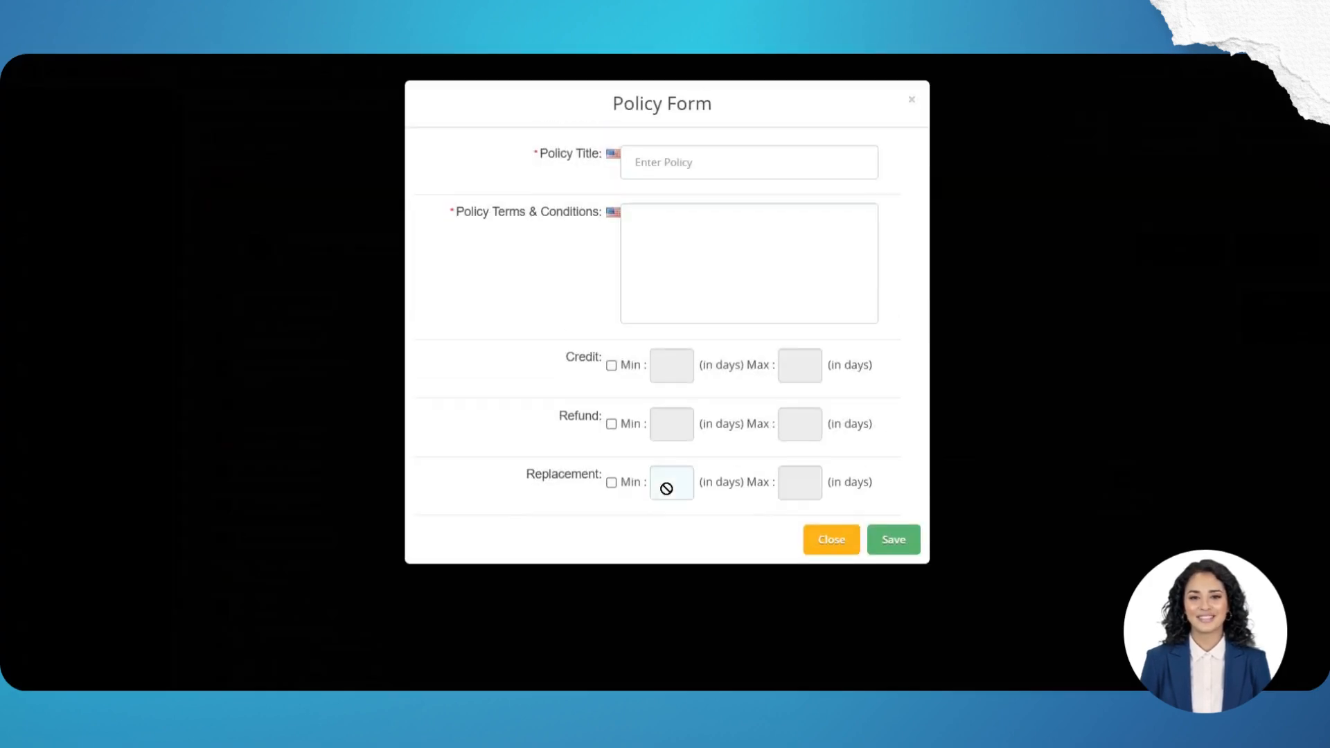
{"action": "type", "text": "policy"}
{"action": "left_click", "coordinate": [659, 236]}
{"action": "type", "text": "this is"}
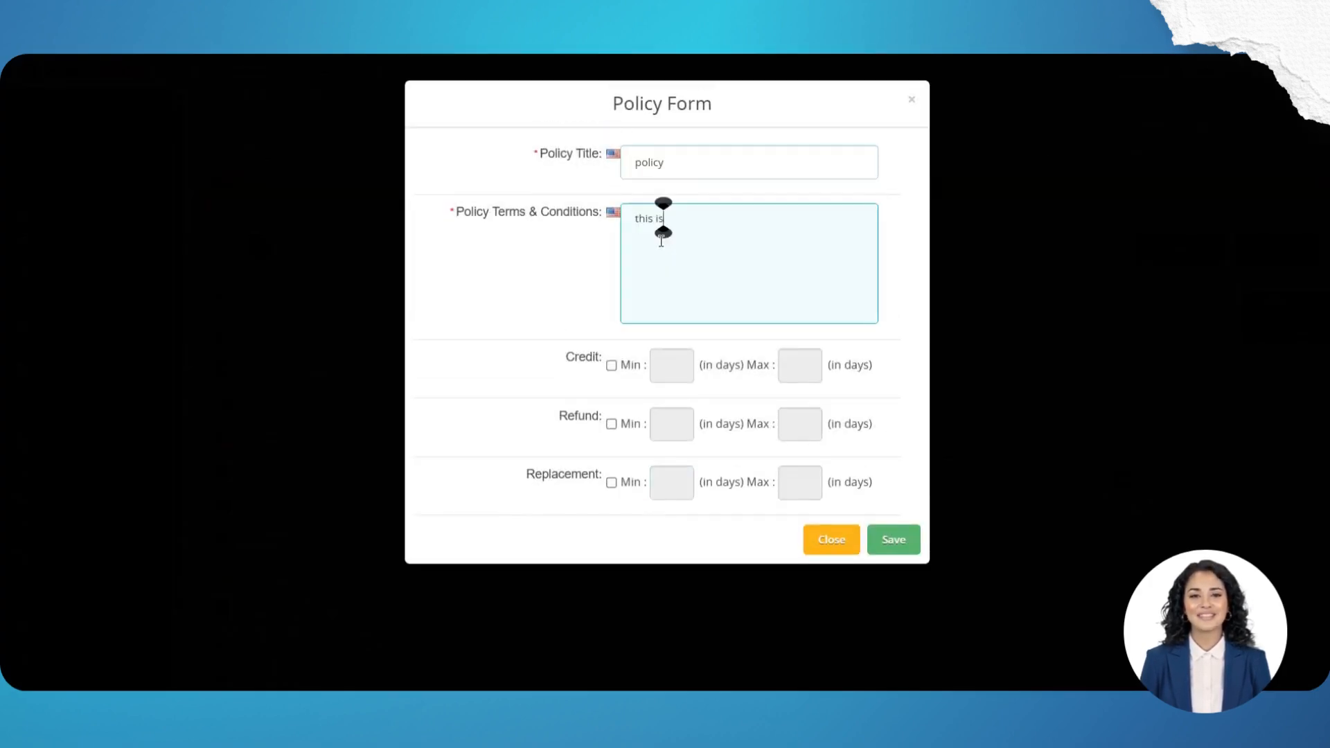
{"action": "type", "text": " ploicu"}
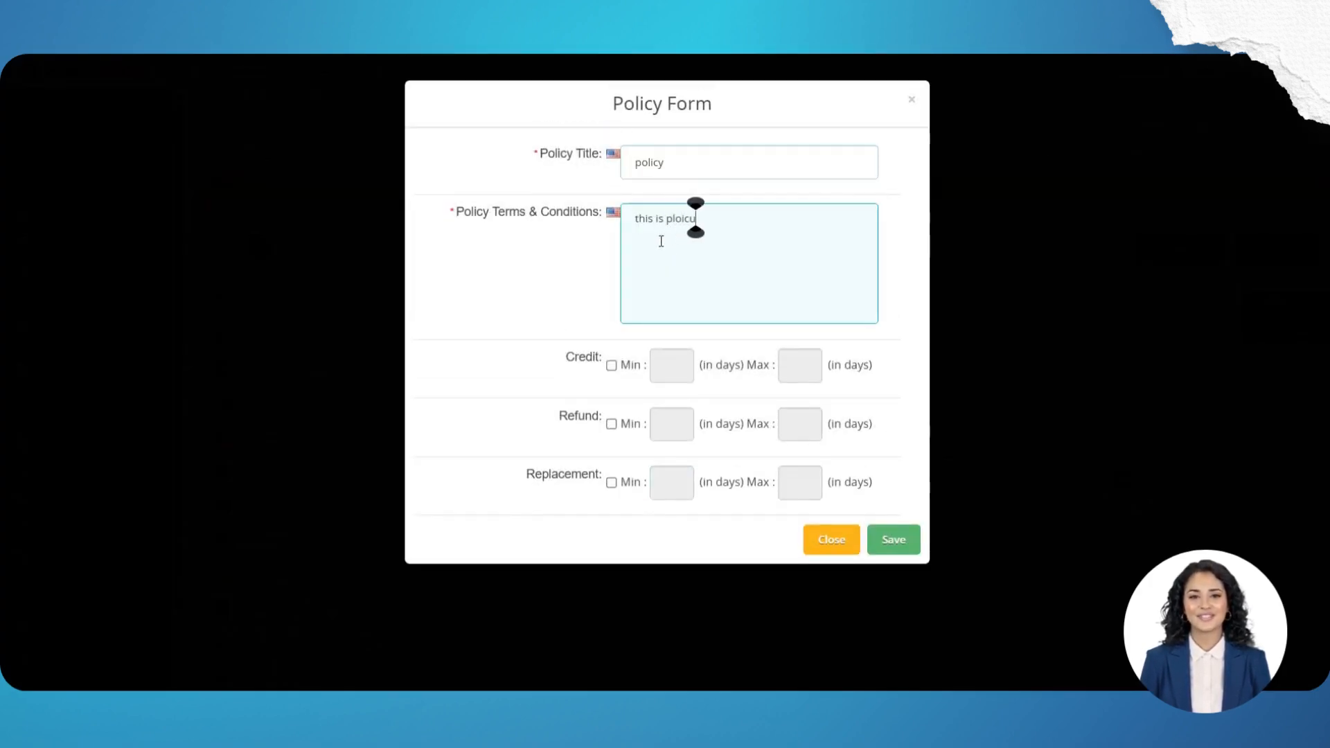
Enable credit and refund for the policy, each with a minimum of 0 and a maximum of 10 days
{"action": "left_click", "coordinate": [611, 366]}
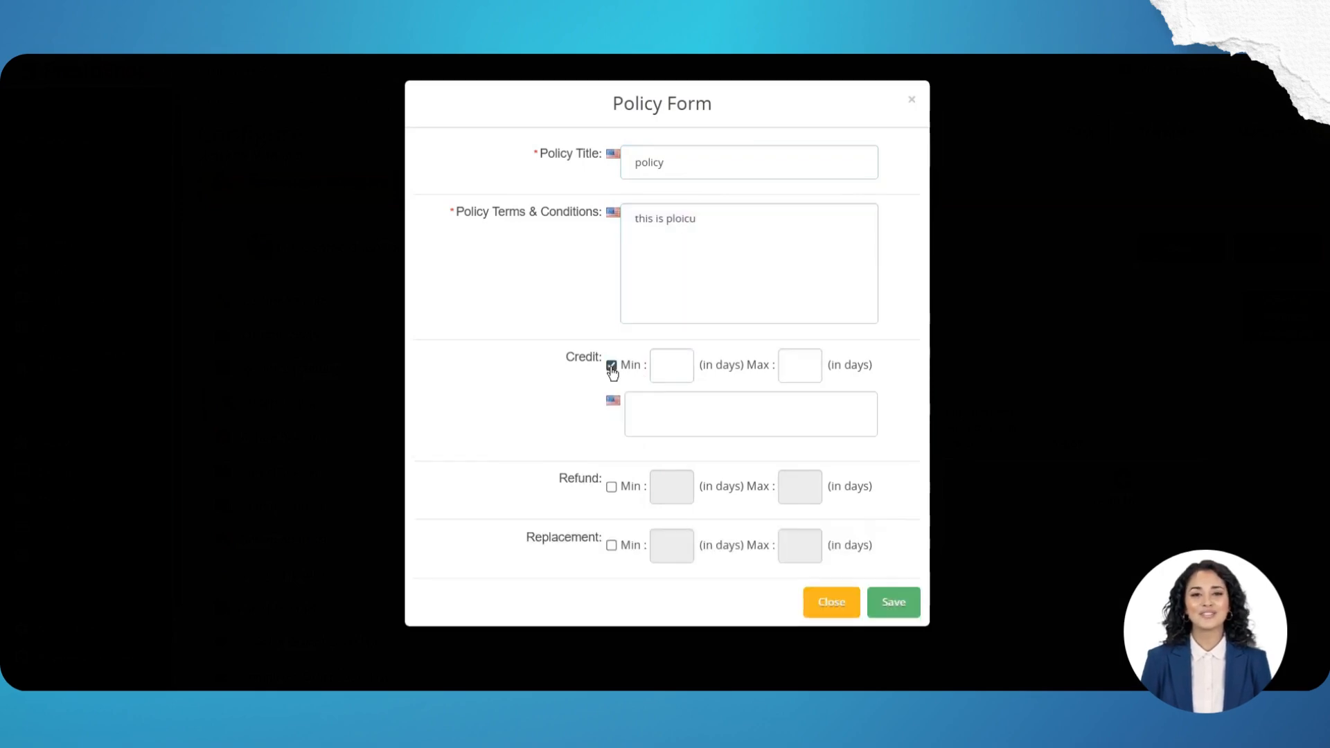
{"action": "left_click", "coordinate": [658, 363]}
{"action": "type", "text": "0"}
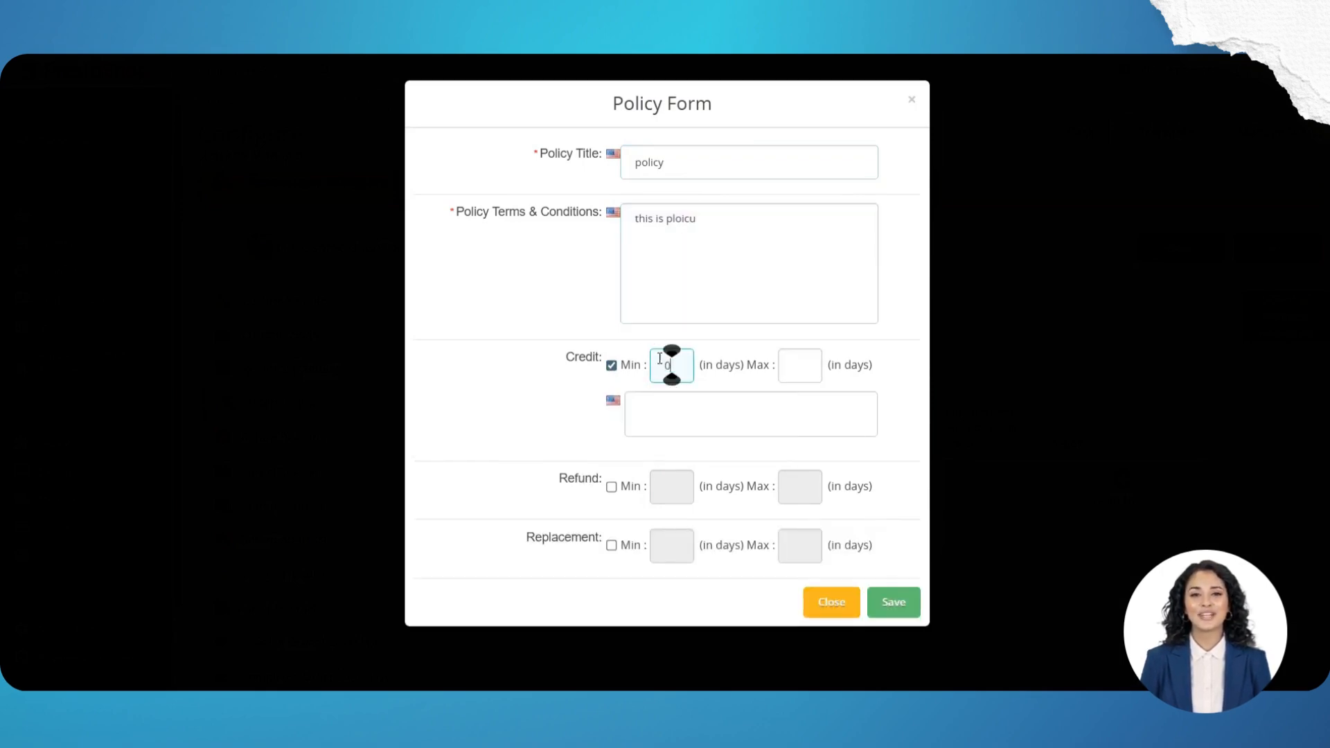
{"action": "left_click", "coordinate": [805, 368]}
{"action": "type", "text": "10"}
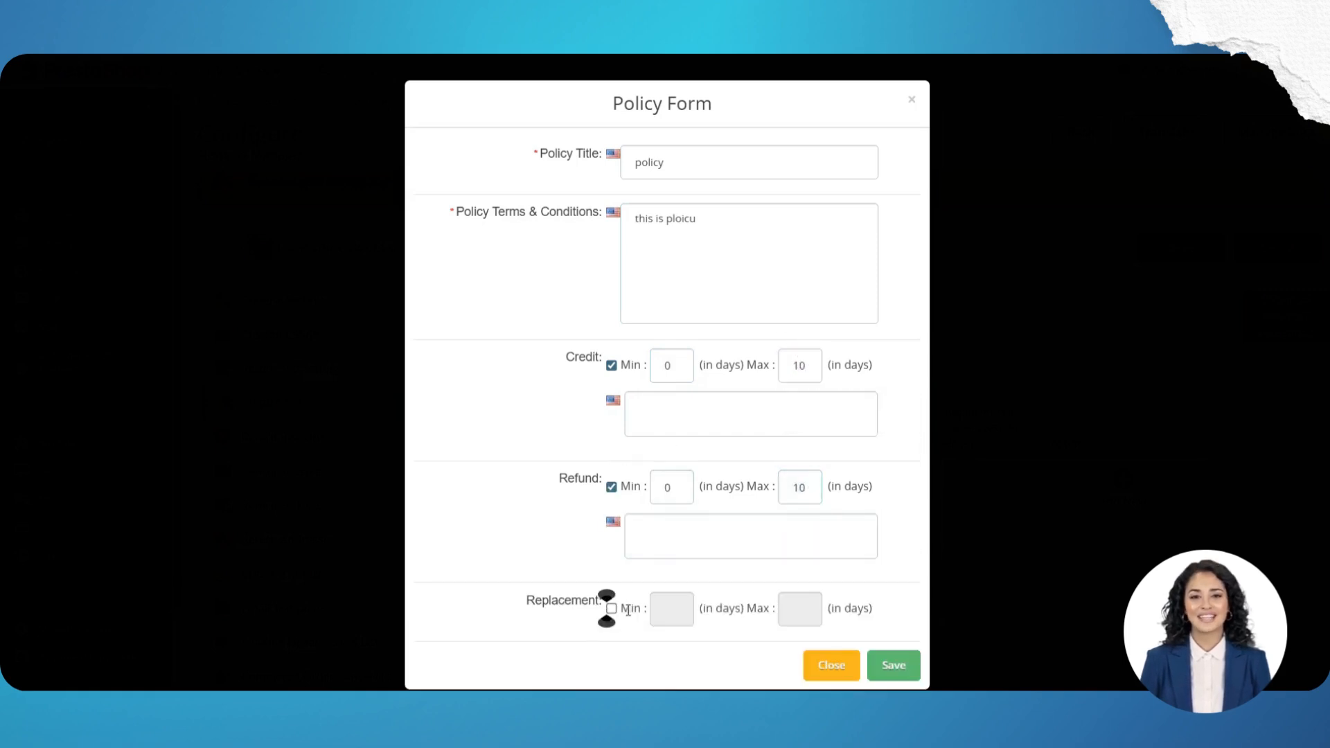
Enable replacement for the policy with a minimum of 0 and a maximum of 10 days
{"action": "left_click", "coordinate": [612, 608]}
{"action": "left_click", "coordinate": [670, 616]}
{"action": "type", "text": "0"}
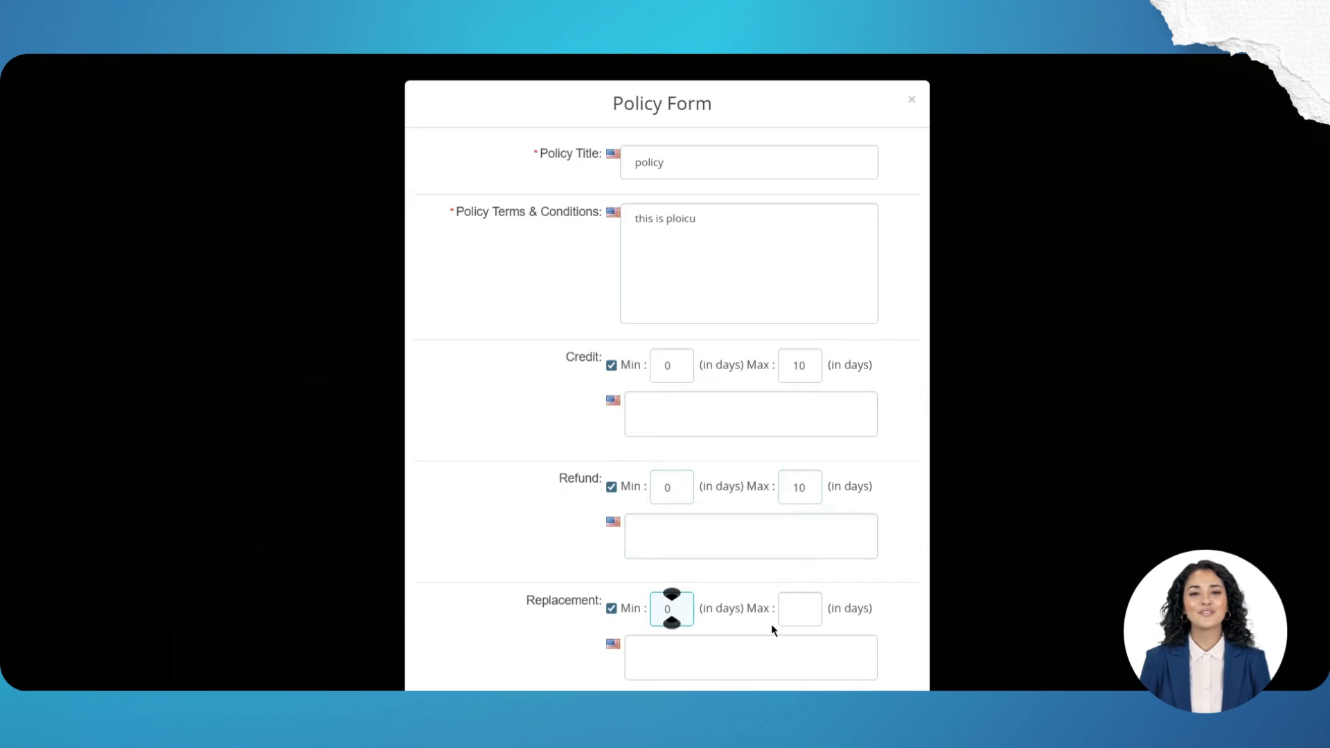
{"action": "left_click", "coordinate": [806, 616]}
{"action": "type", "text": "10"}
Enter "credit", "refund" and "replacement" as the descriptions of the matching return methods and save the policy
{"action": "left_click", "coordinate": [685, 406]}
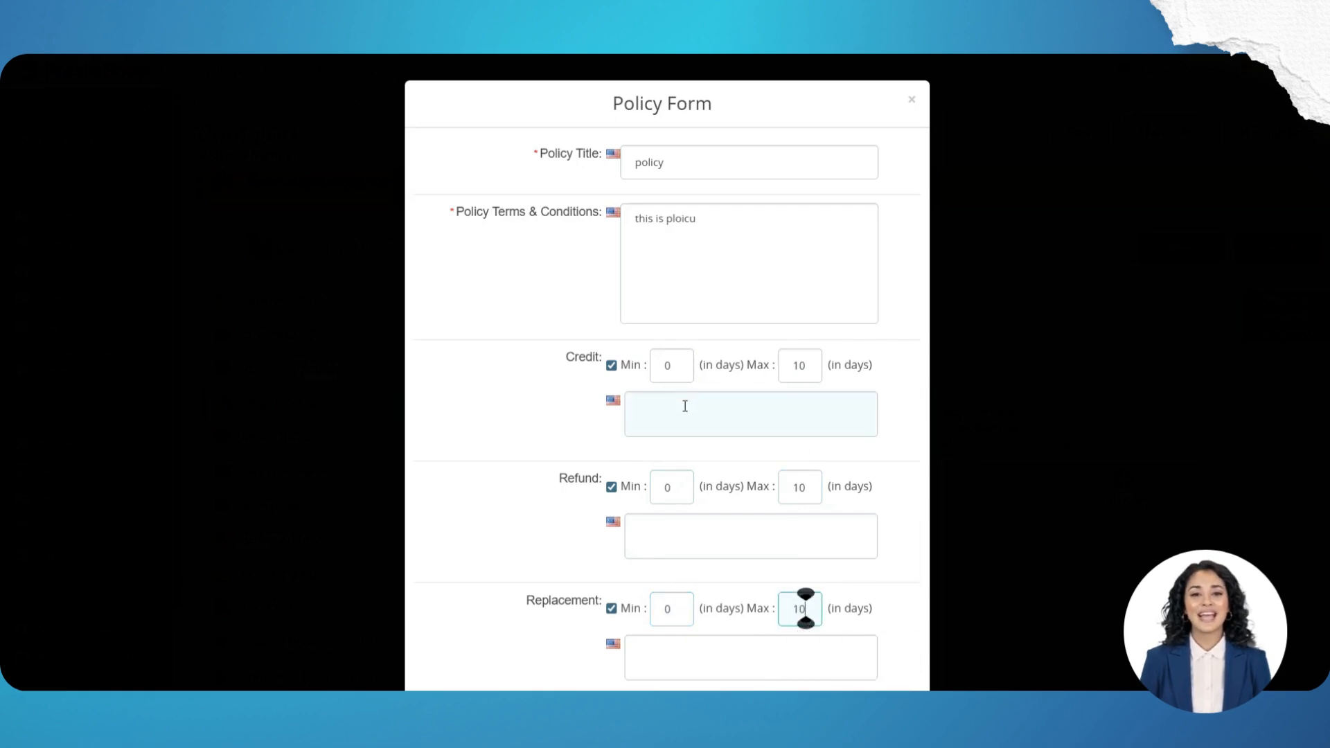
{"action": "type", "text": "credit"}
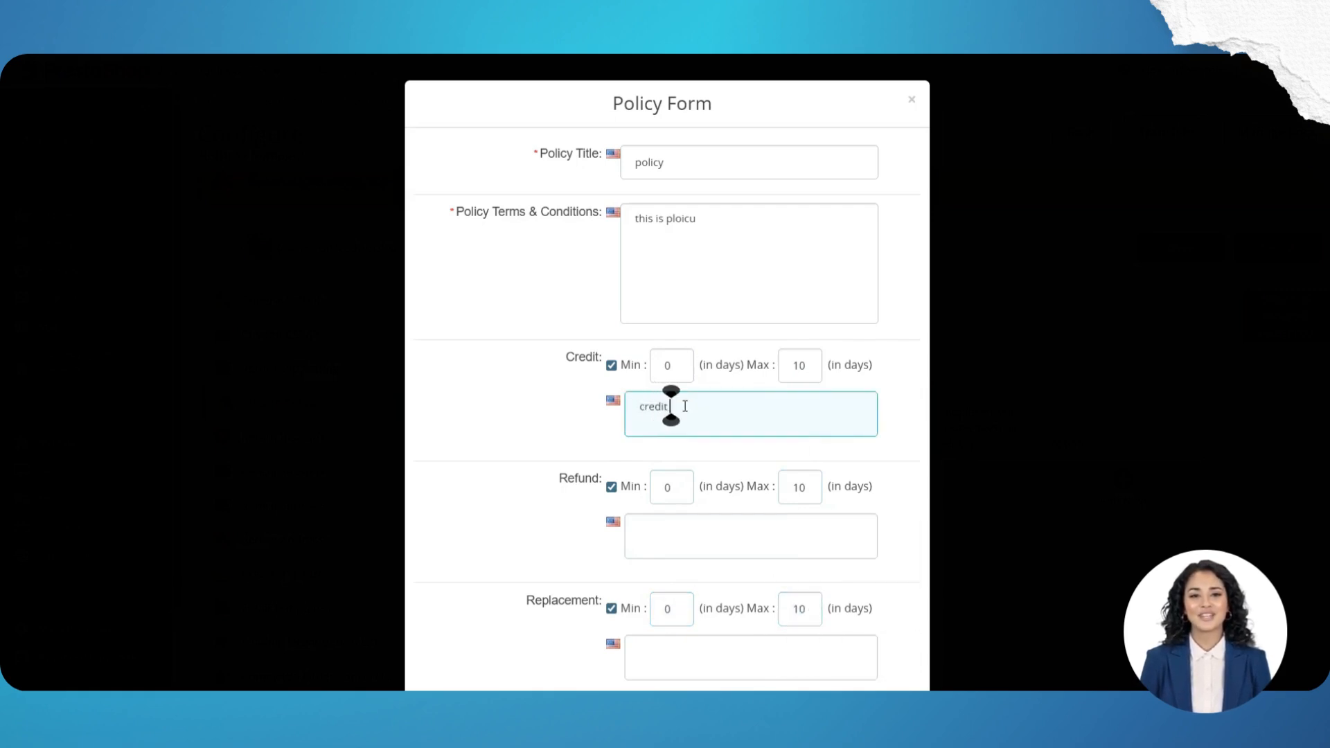
{"action": "left_click", "coordinate": [658, 530]}
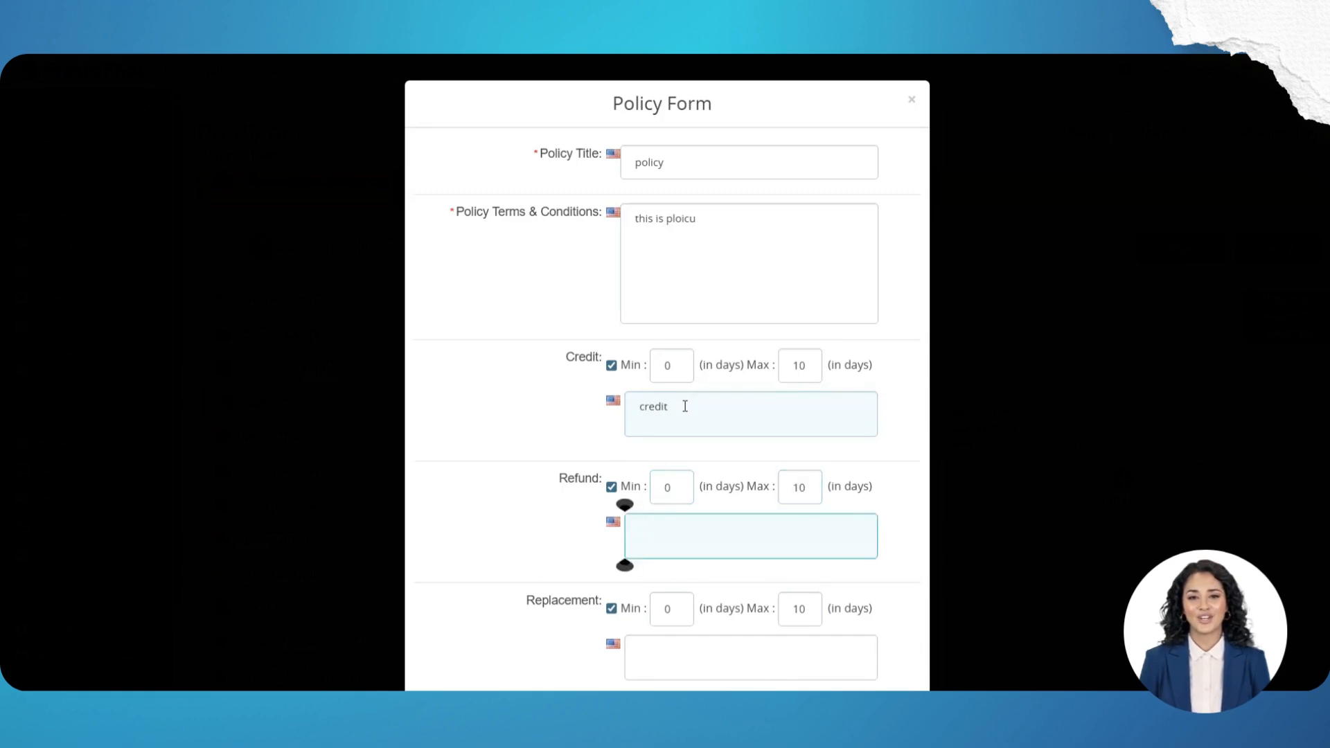
{"action": "type", "text": "refund"}
{"action": "left_click", "coordinate": [663, 649]}
{"action": "type", "text": "replacement"}
{"action": "scroll", "coordinate": [695, 647], "scroll_direction": "down", "scroll_amount": 2}
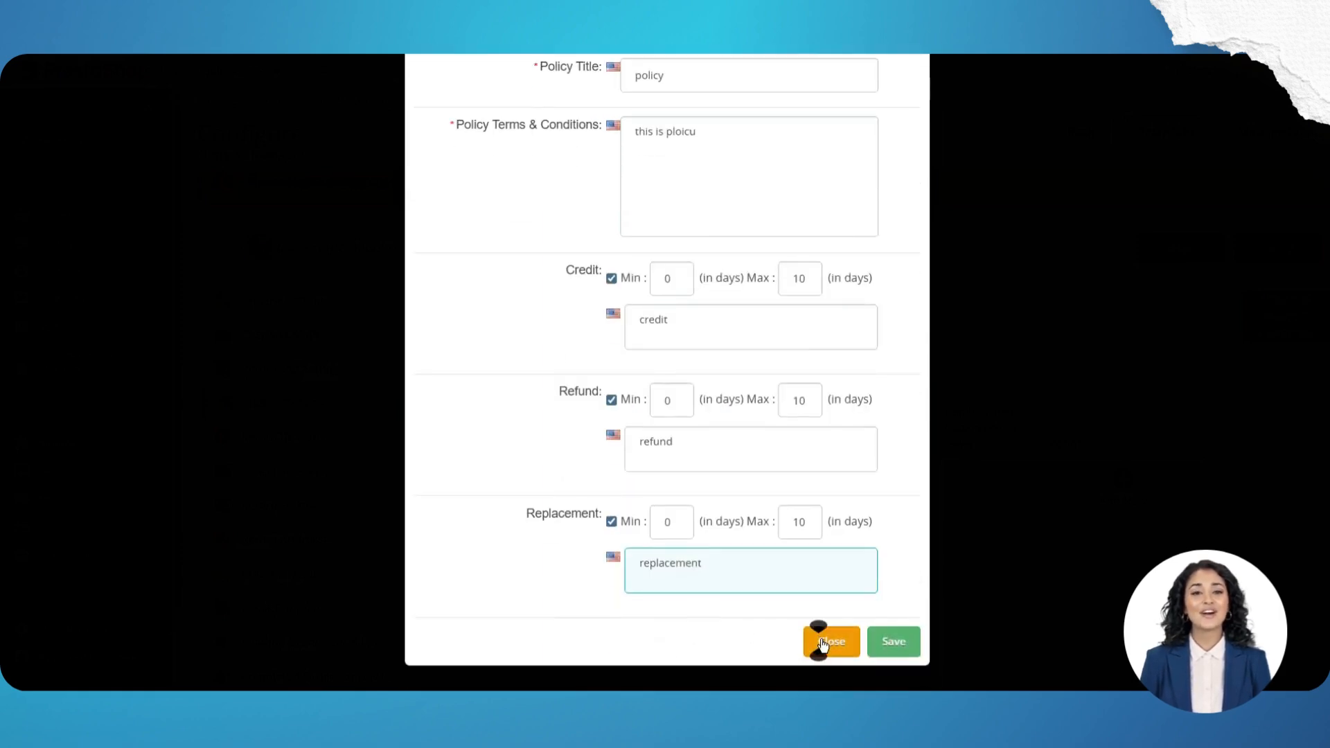
{"action": "left_click", "coordinate": [893, 642]}
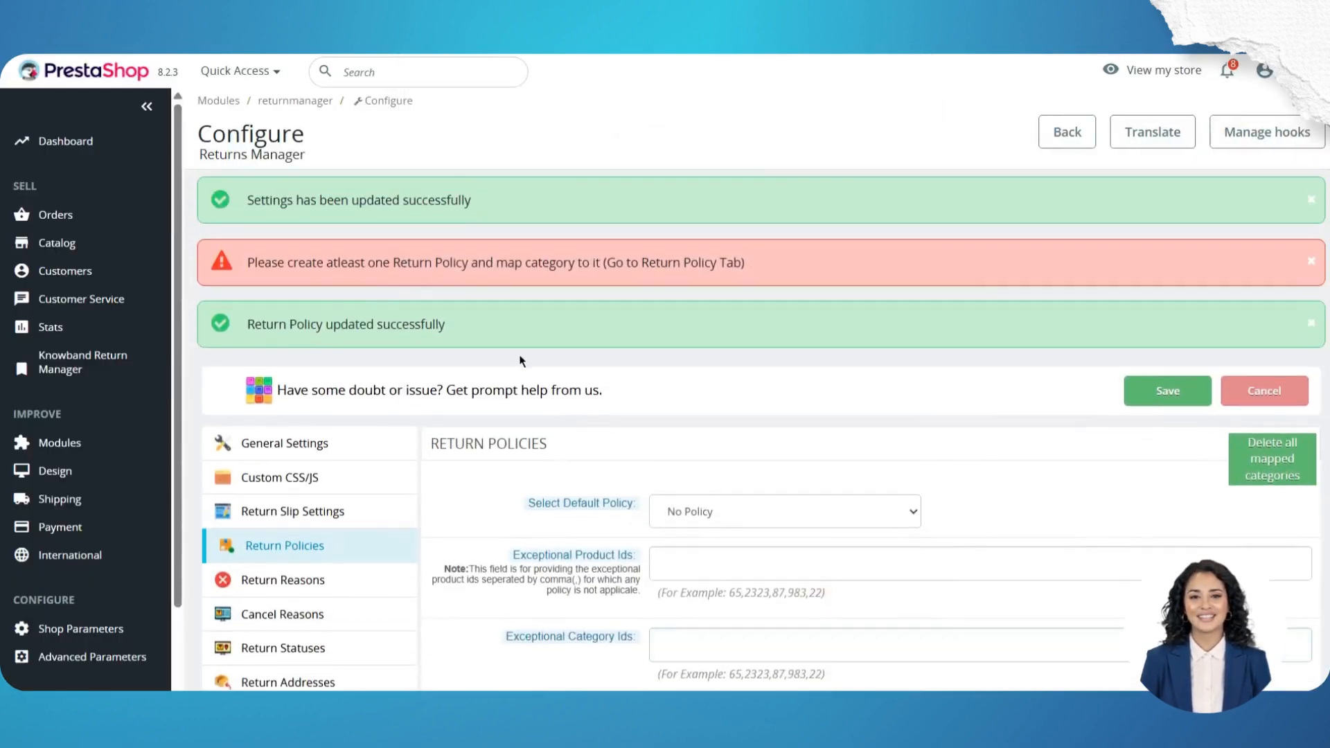
Open the new return policy from the policies list, review its form and close it without changes
{"action": "scroll", "coordinate": [1188, 443], "scroll_direction": "down", "scroll_amount": 5}
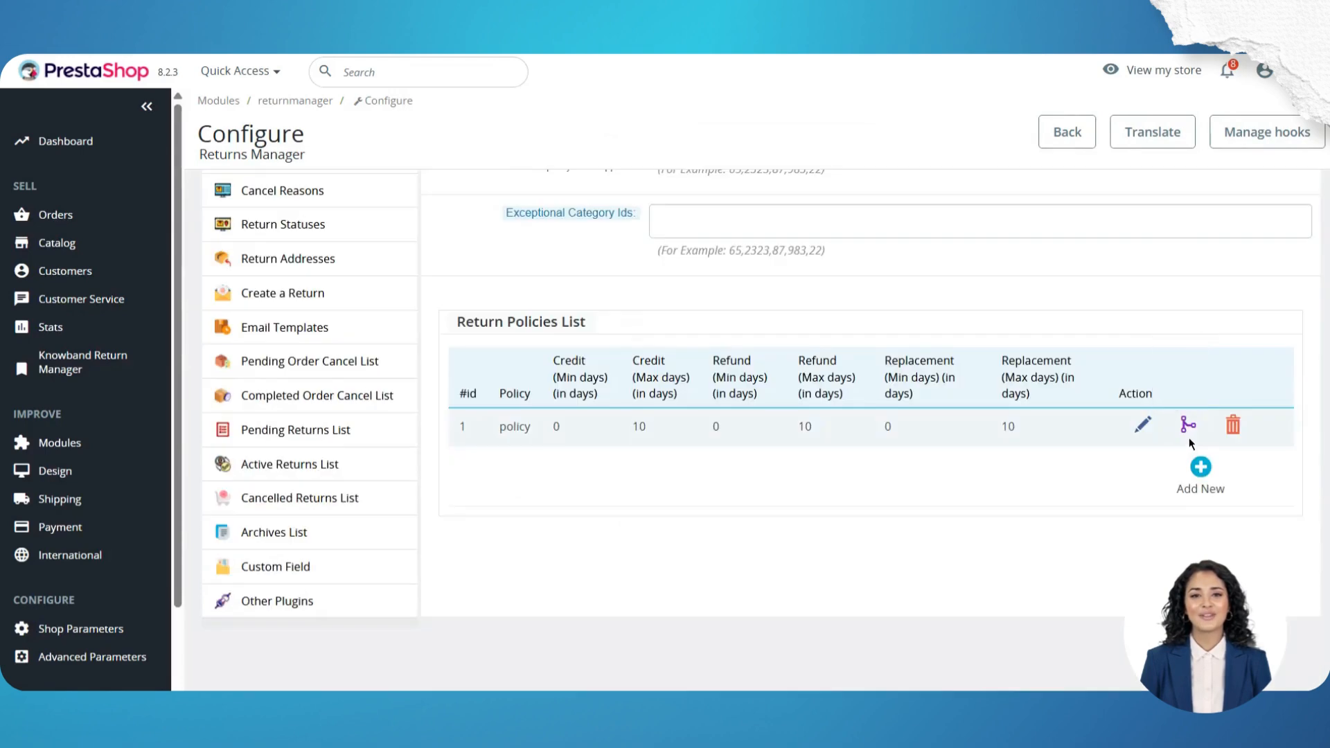
{"action": "left_click", "coordinate": [1144, 425]}
{"action": "scroll", "coordinate": [848, 584], "scroll_direction": "down", "scroll_amount": 2}
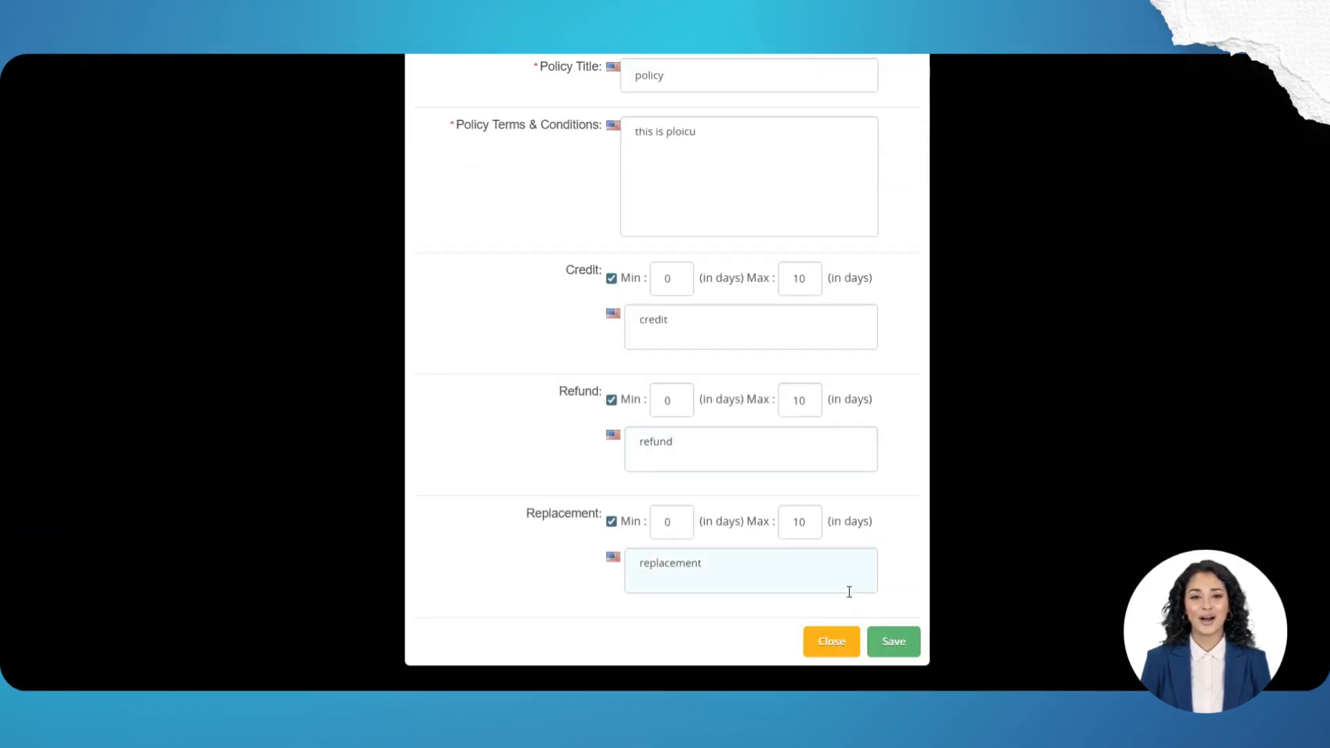
{"action": "left_click", "coordinate": [831, 642]}
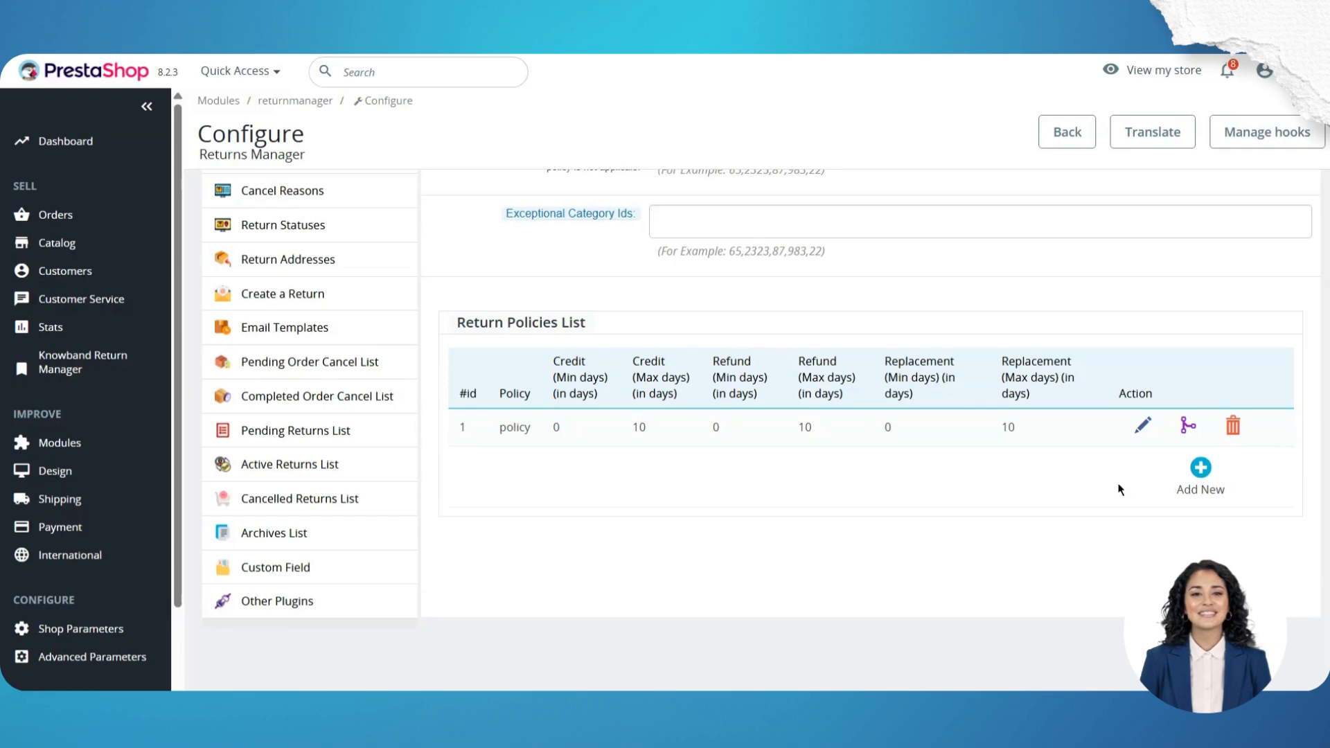
Map all product categories to the new return policy and save the mapping
{"action": "left_click", "coordinate": [1184, 426]}
{"action": "left_click", "coordinate": [496, 155]}
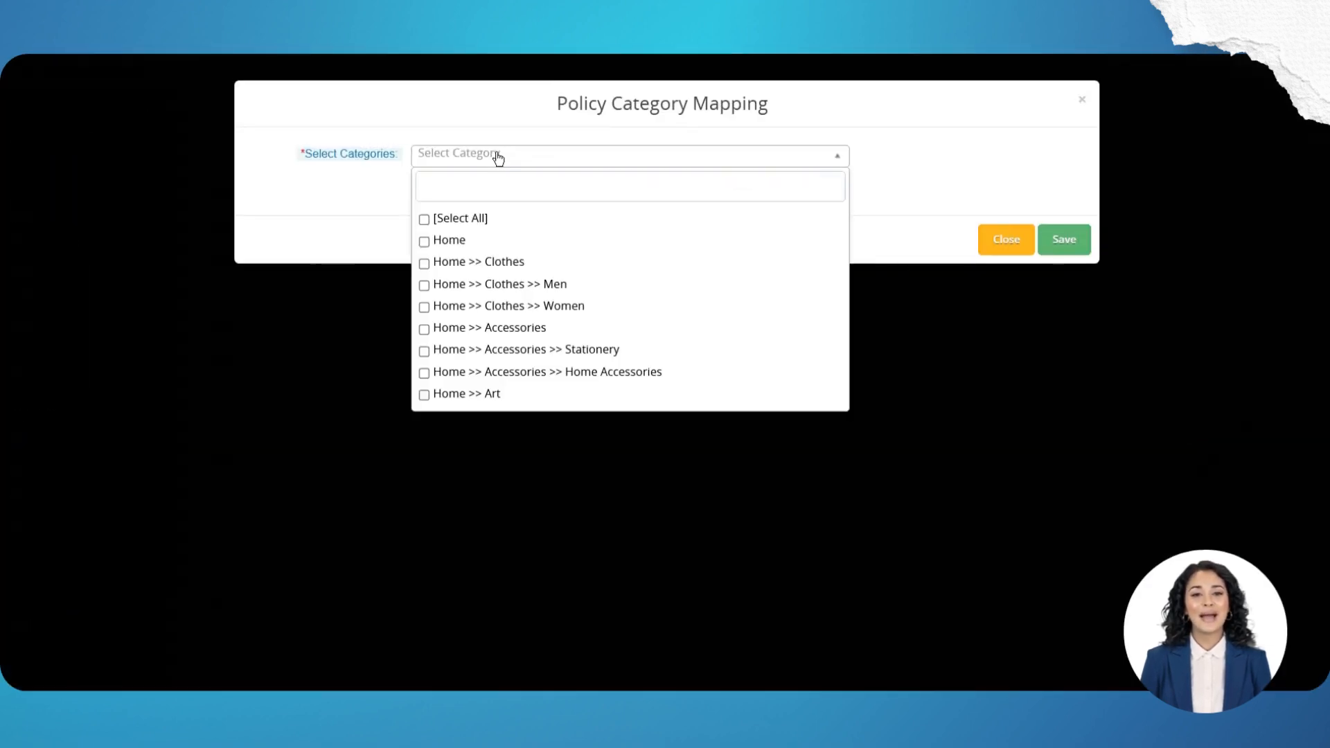
{"action": "left_click", "coordinate": [463, 218]}
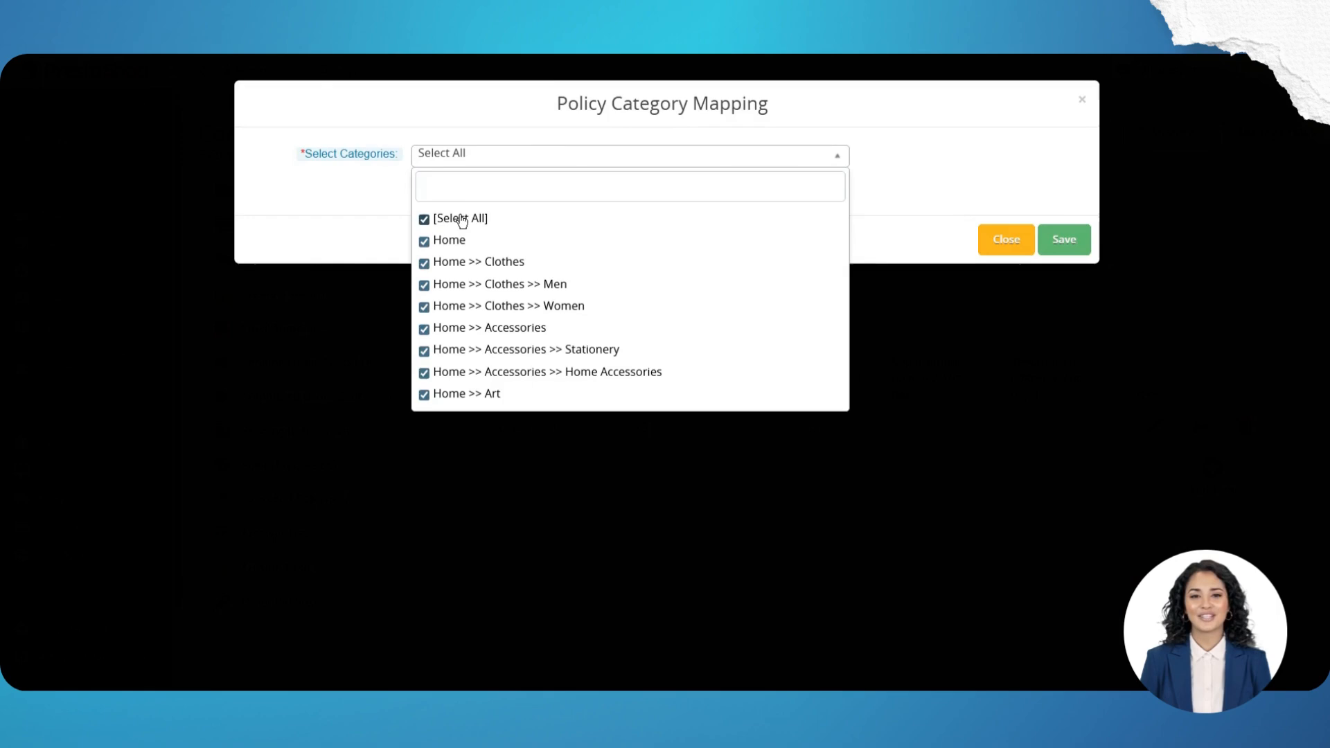
{"action": "left_click", "coordinate": [882, 205]}
{"action": "left_click", "coordinate": [1067, 241]}
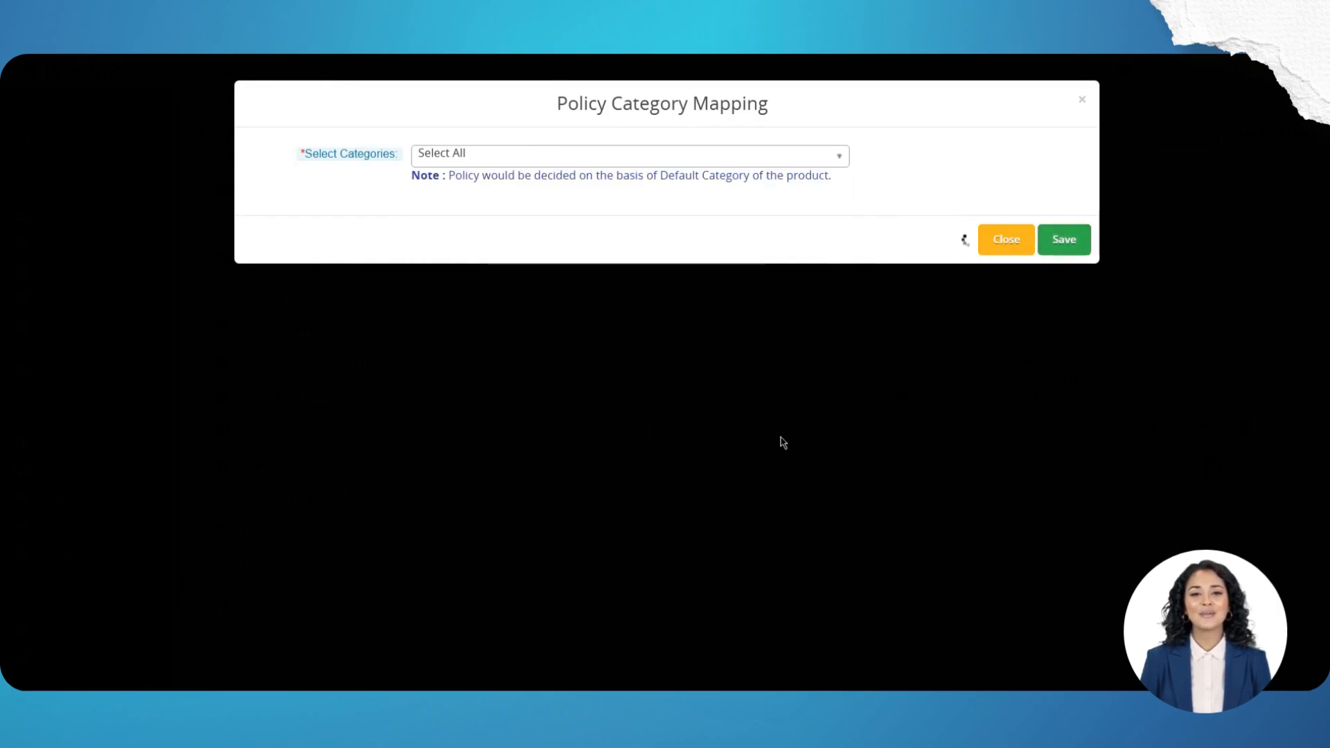
Examine the return reasons list, including who pays the shipping and the available actions for each reason
{"action": "scroll", "coordinate": [402, 510], "scroll_direction": "down", "scroll_amount": 3}
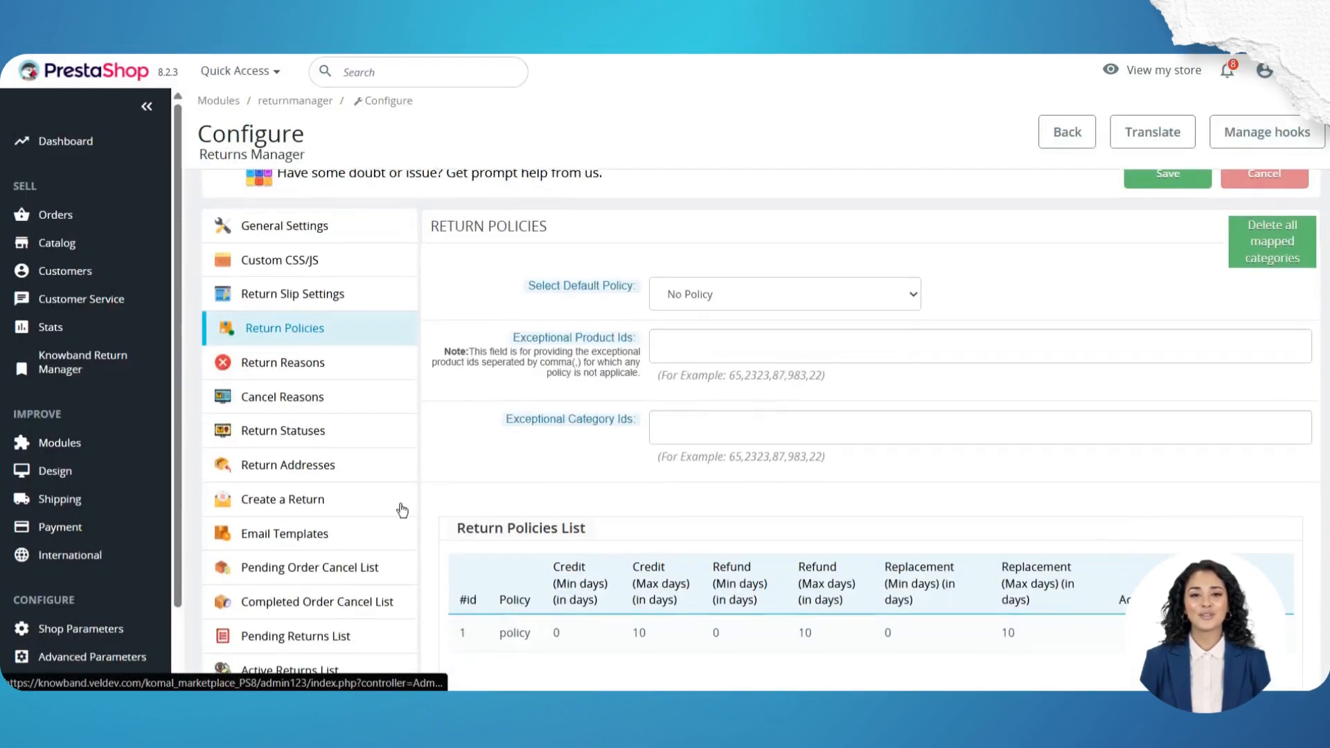
{"action": "left_click", "coordinate": [281, 368]}
{"action": "scroll", "coordinate": [596, 400], "scroll_direction": "up", "scroll_amount": 2}
{"action": "scroll", "coordinate": [596, 401], "scroll_direction": "down", "scroll_amount": 3}
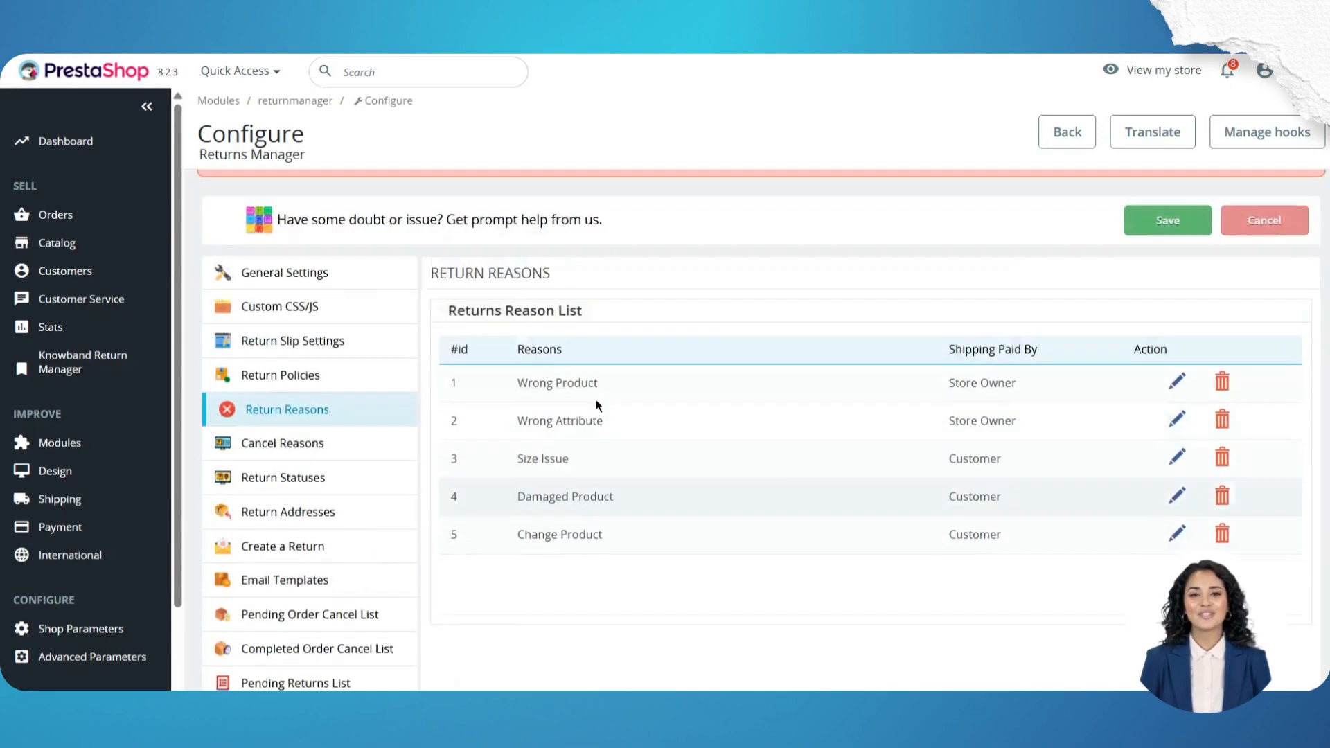
{"action": "scroll", "coordinate": [924, 407], "scroll_direction": "up", "scroll_amount": 2}
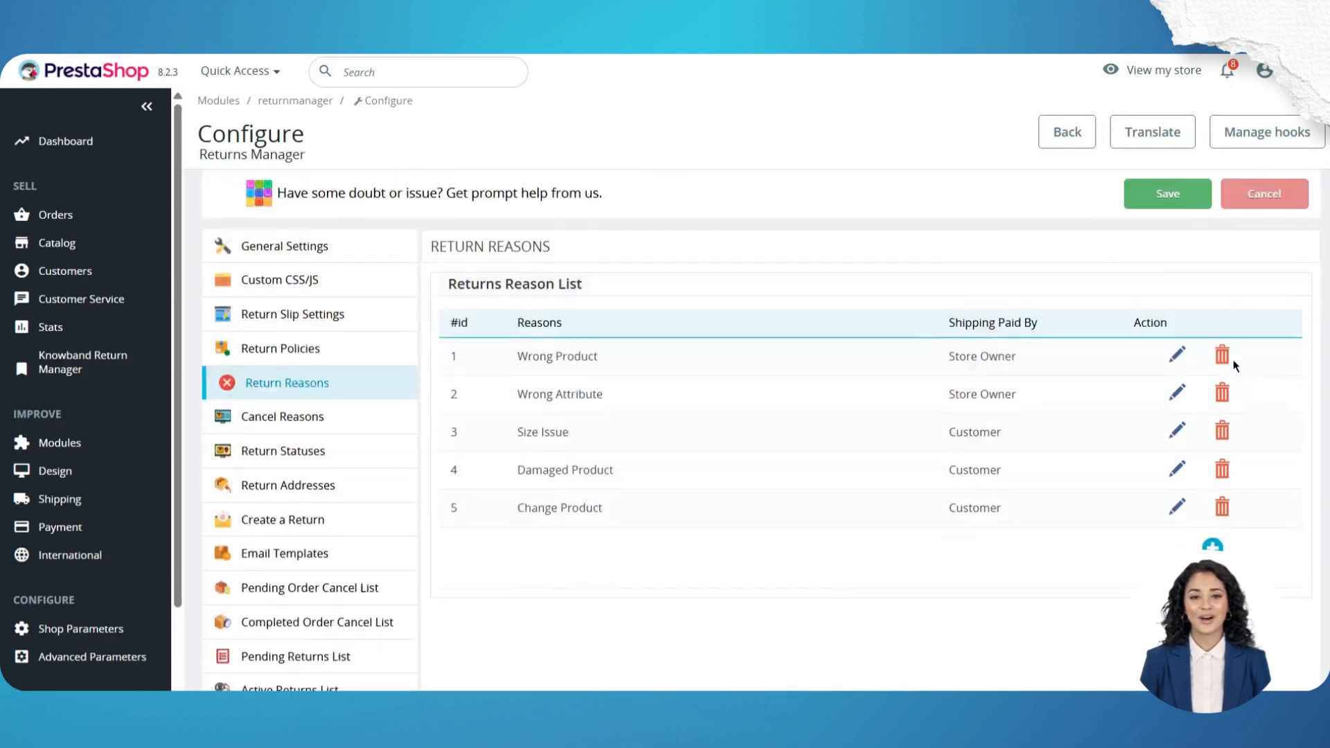
{"action": "scroll", "coordinate": [1233, 359], "scroll_direction": "down", "scroll_amount": 3}
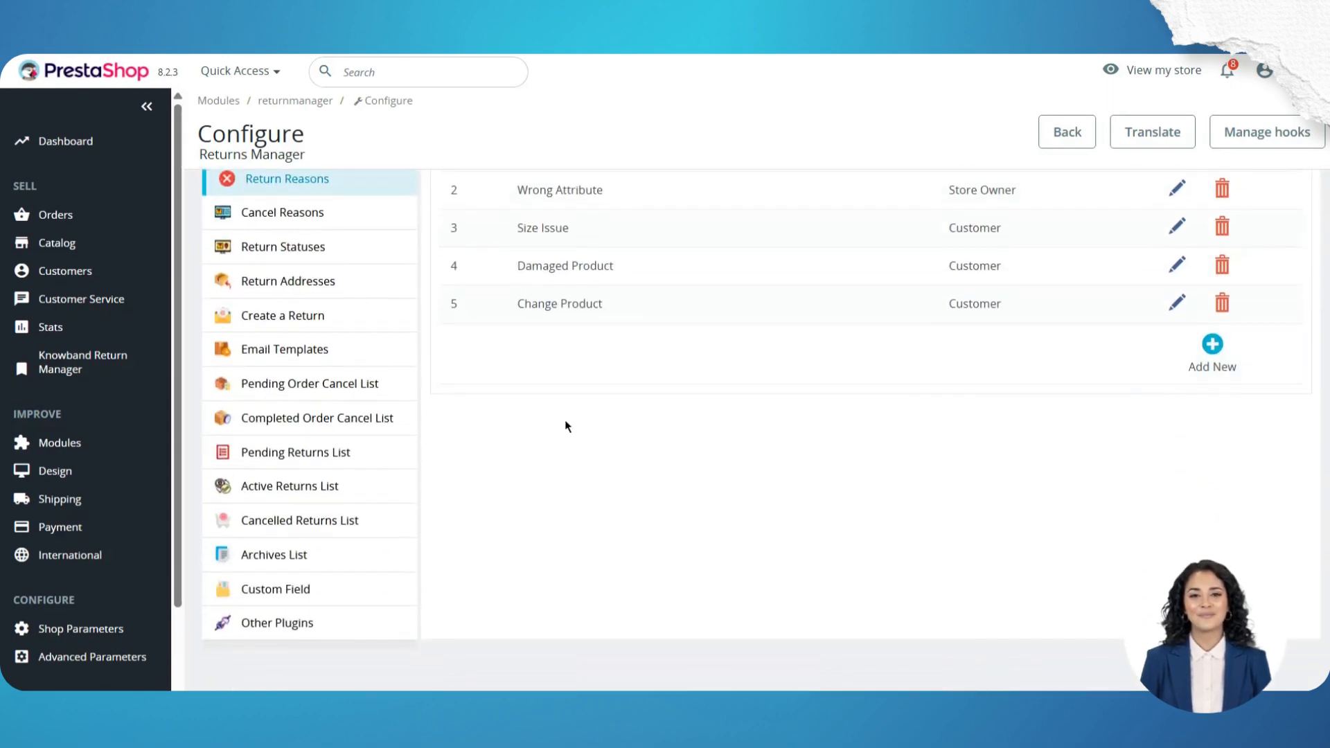
{"action": "scroll", "coordinate": [565, 426], "scroll_direction": "up", "scroll_amount": 2}
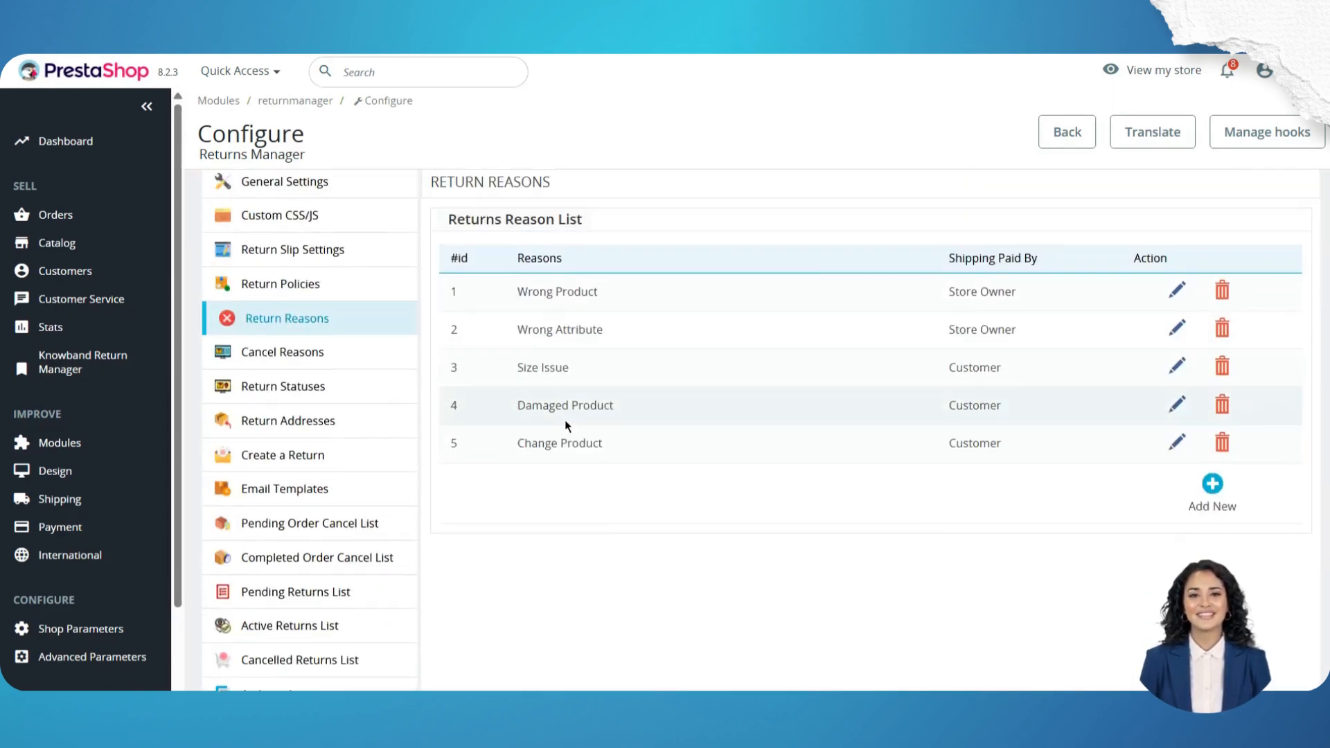
Review the list of cancel reasons and the list of return statuses with its default status setting
{"action": "left_click", "coordinate": [325, 365]}
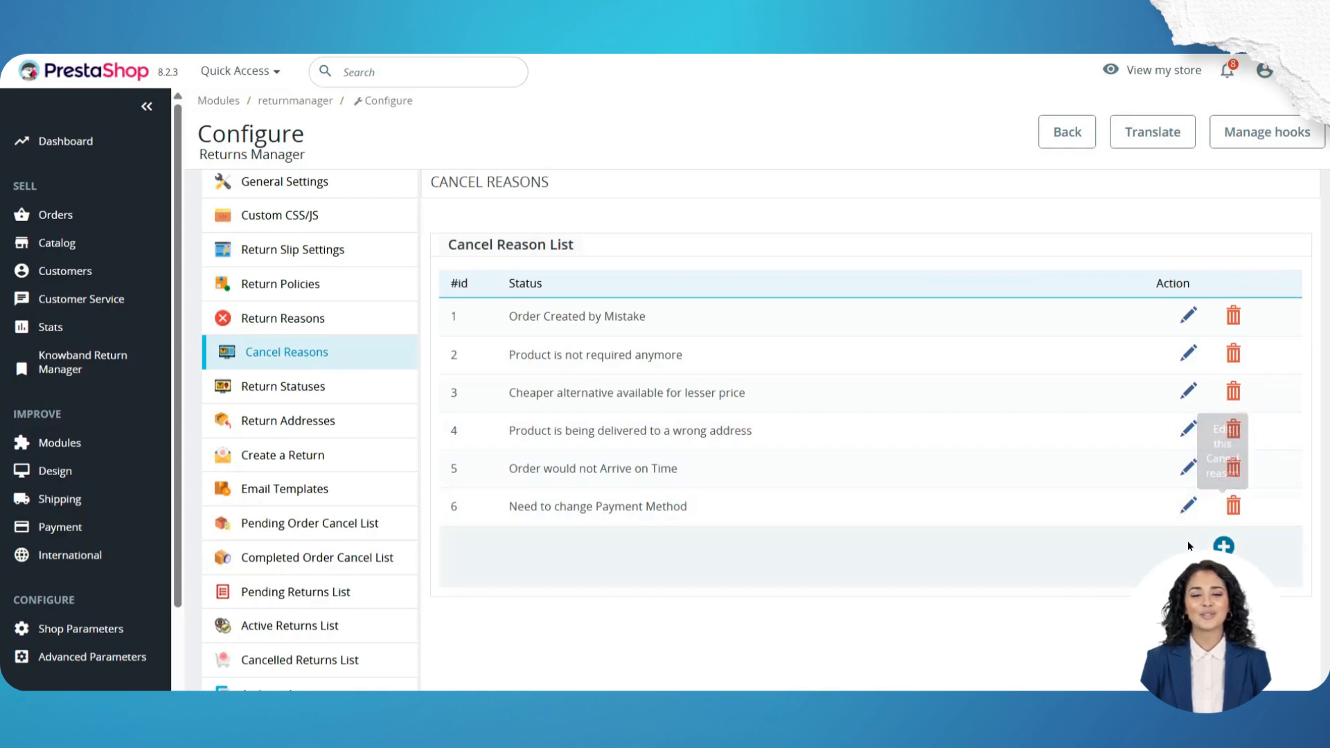
{"action": "left_click", "coordinate": [342, 390]}
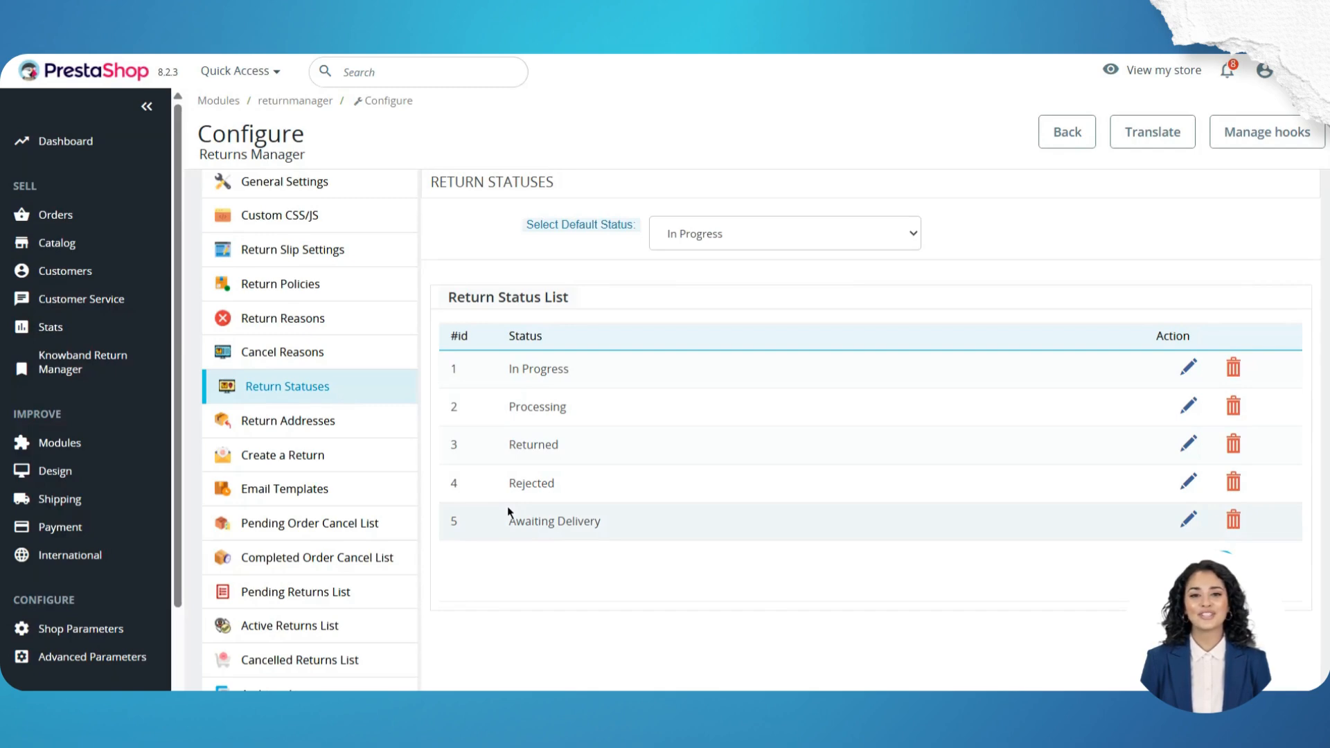
{"action": "scroll", "coordinate": [507, 512], "scroll_direction": "down", "scroll_amount": 1}
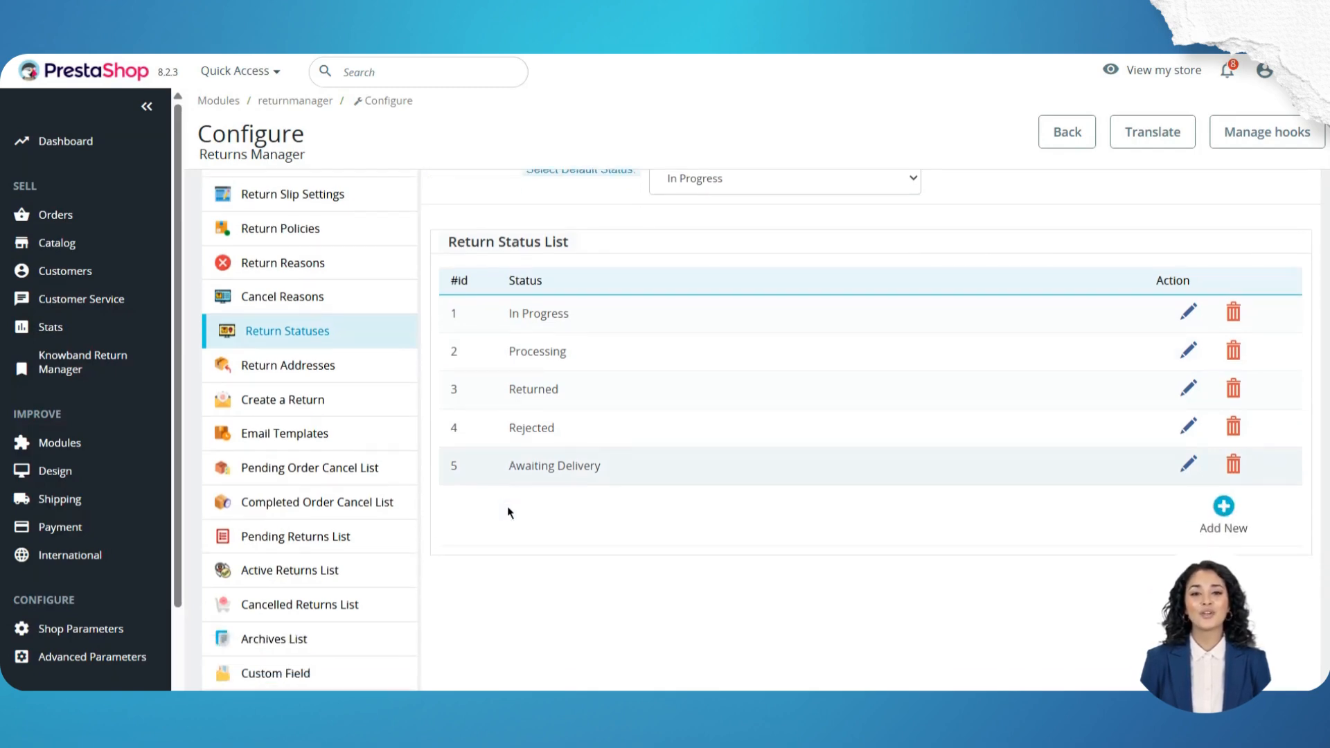
Open the return addresses settings and switch the multiple-address option off and on again
{"action": "left_click", "coordinate": [356, 374]}
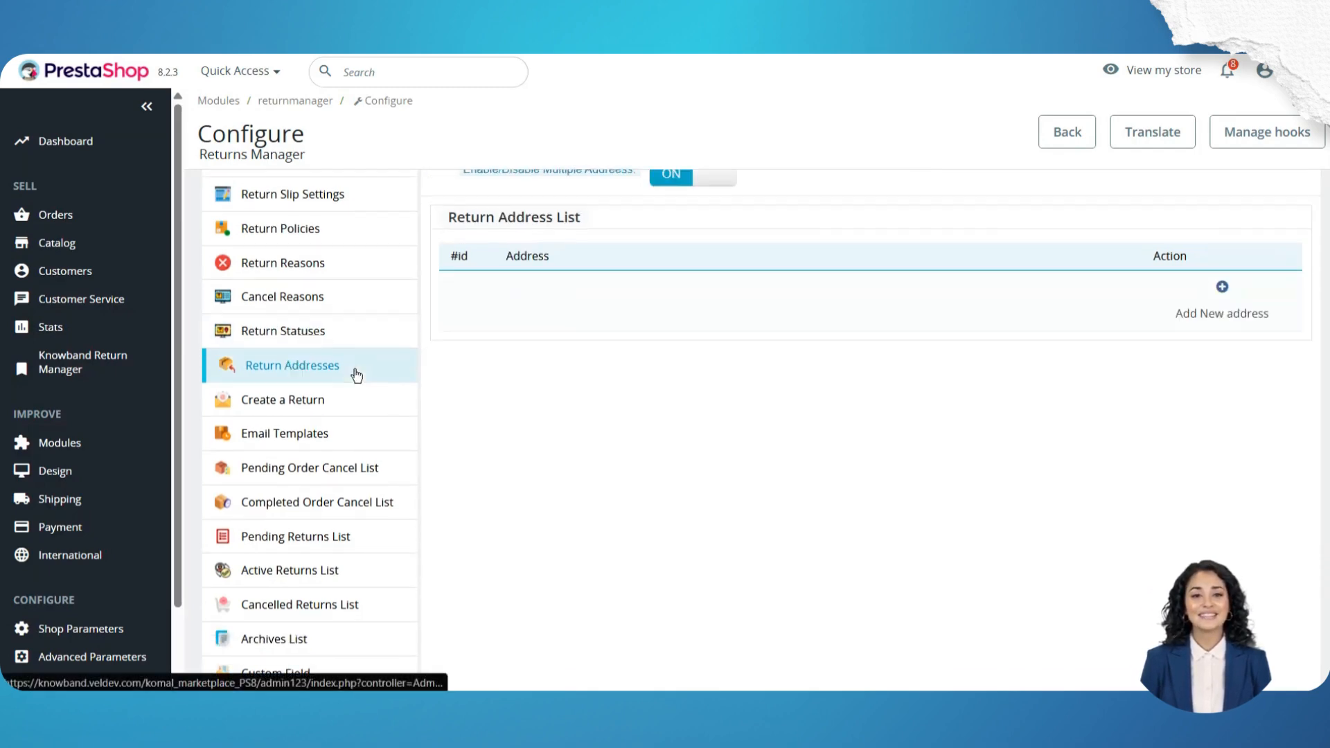
{"action": "scroll", "coordinate": [733, 395], "scroll_direction": "up", "scroll_amount": 3}
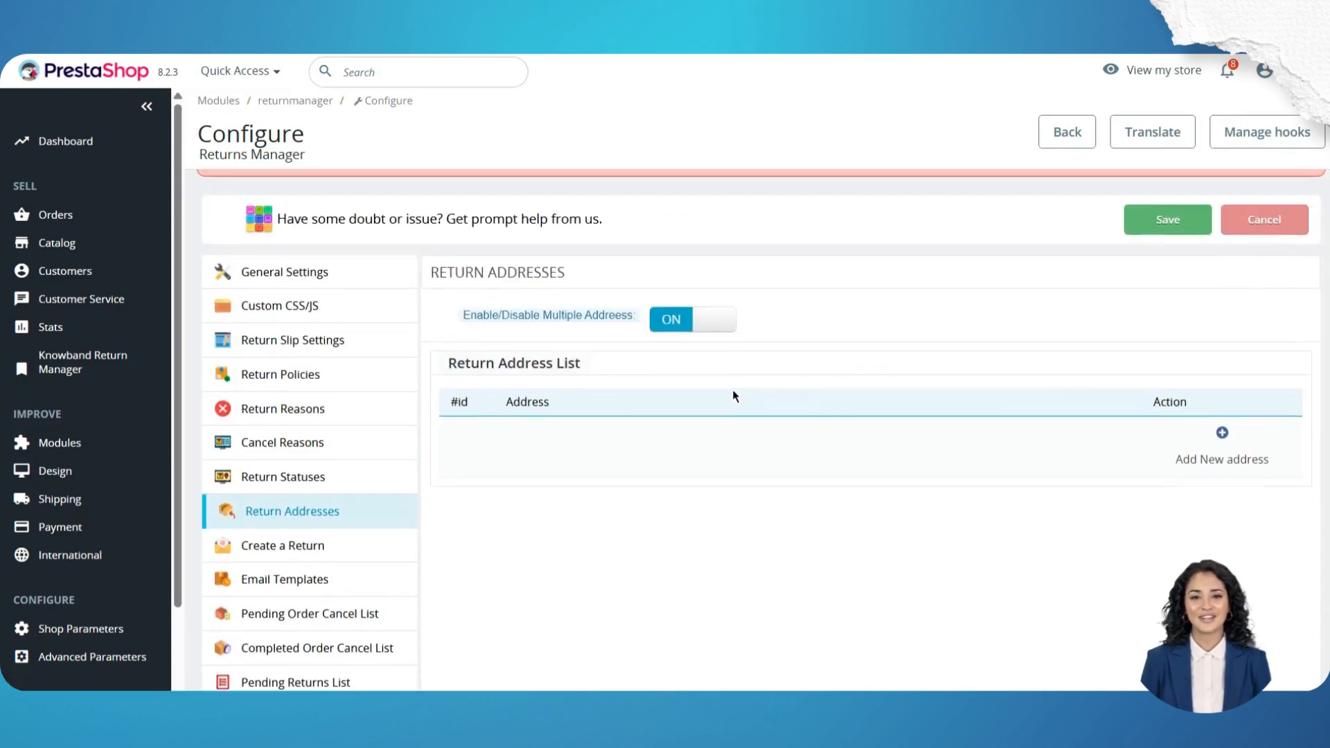
{"action": "left_click", "coordinate": [703, 319]}
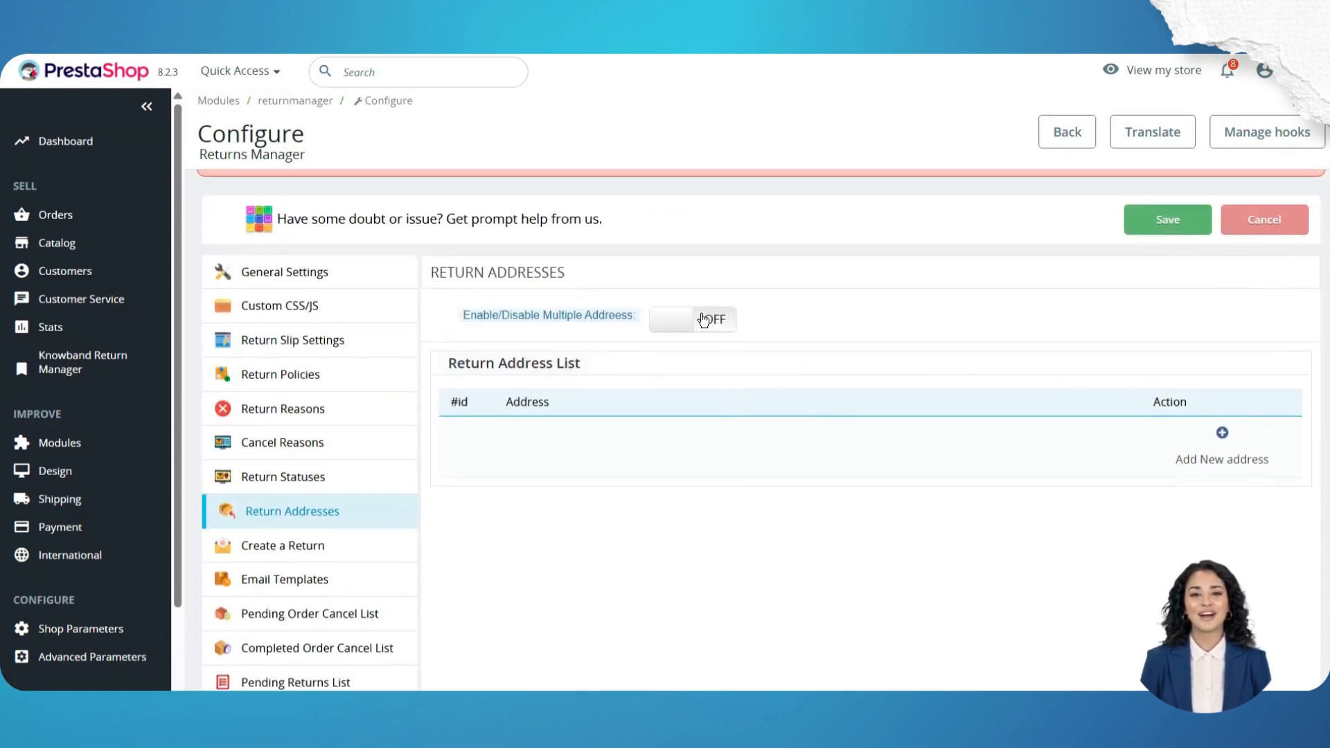
{"action": "left_click", "coordinate": [703, 318]}
Try to save a new return address with all its text fields left empty, and close the form
{"action": "left_click", "coordinate": [1222, 435]}
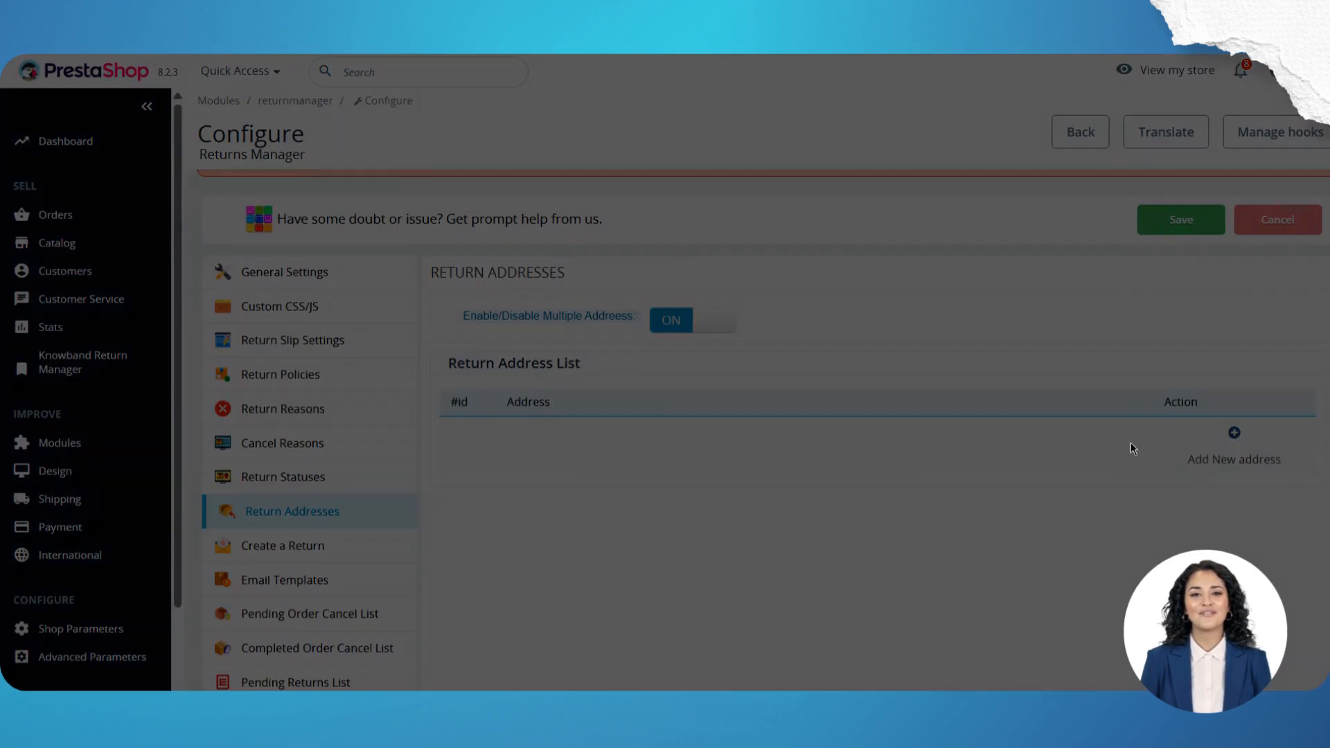
{"action": "left_click", "coordinate": [887, 547]}
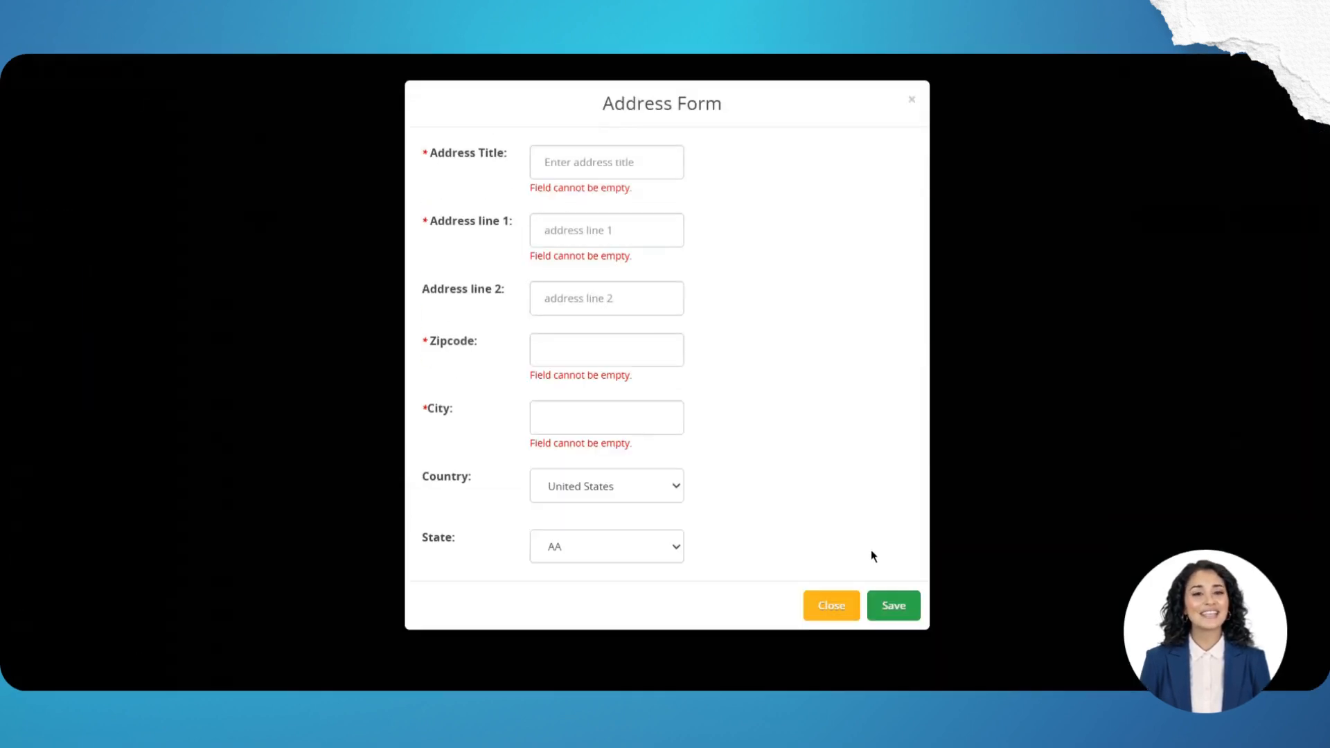
{"action": "left_click", "coordinate": [849, 609]}
Open the Create a Return page and examine its order search by e-mail and reference ID
{"action": "scroll", "coordinate": [566, 447], "scroll_direction": "down", "scroll_amount": 1}
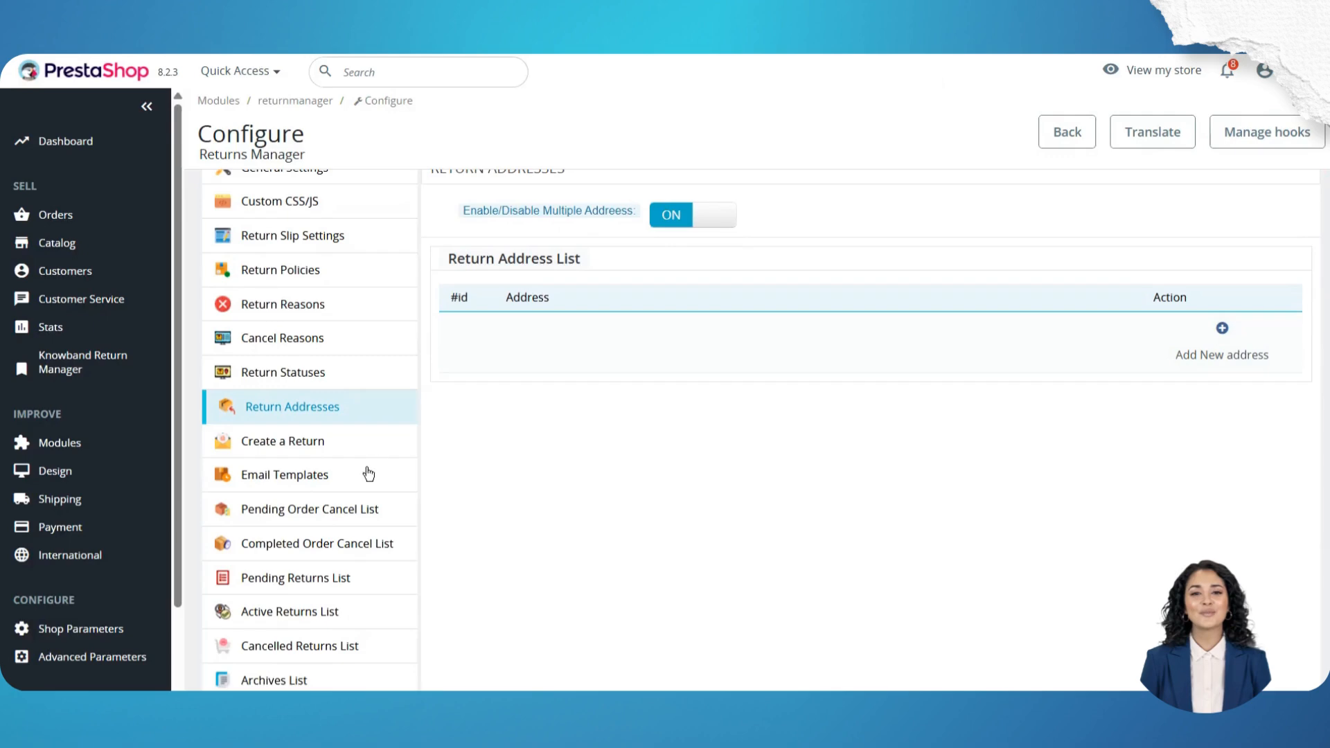
{"action": "left_click", "coordinate": [322, 444]}
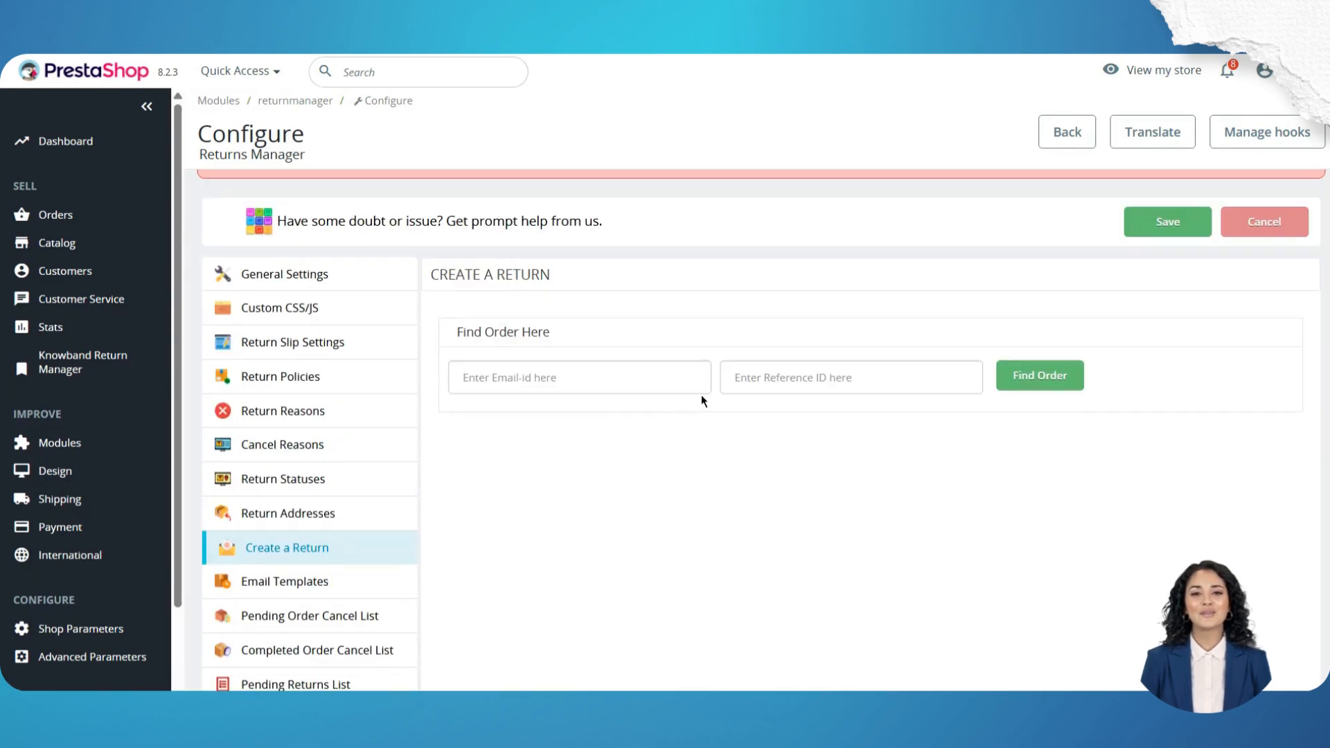
{"action": "left_click", "coordinate": [624, 365]}
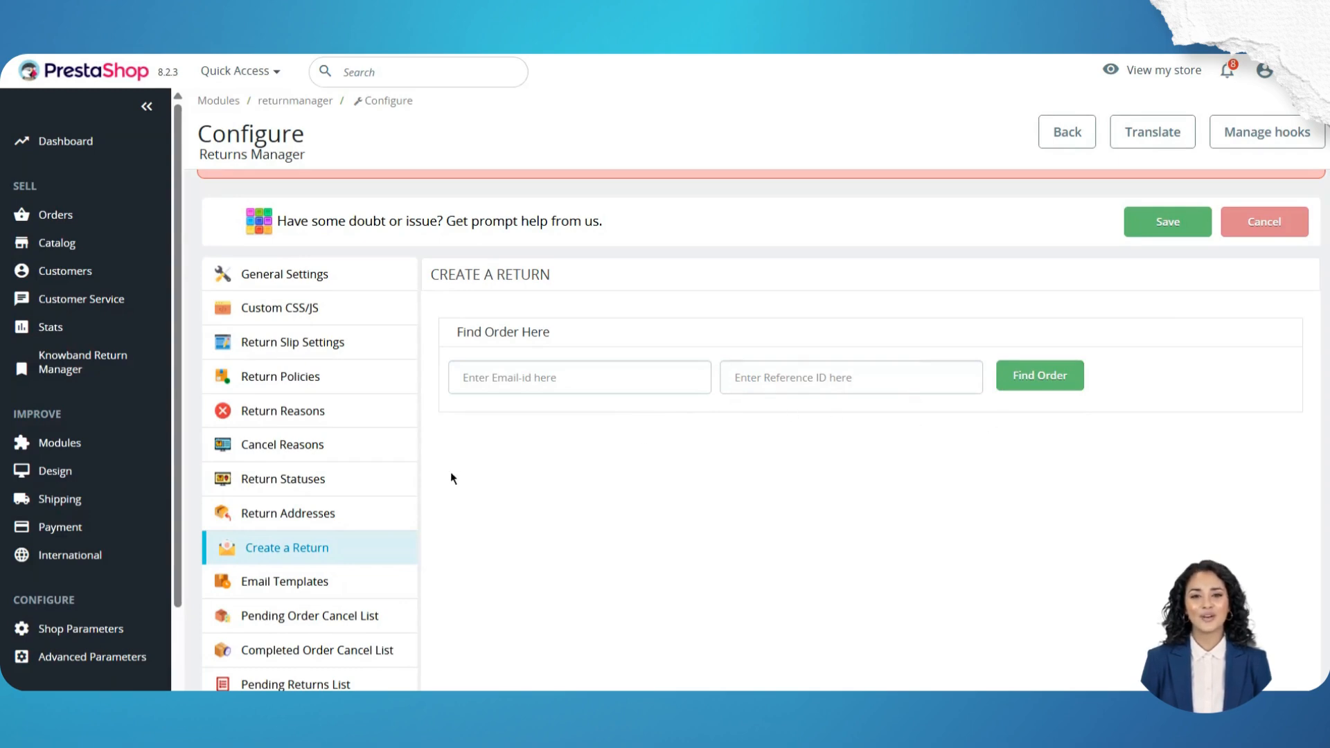
Load the "New Cancellation Request Notice (Admin)" email template and review its subject and content
{"action": "scroll", "coordinate": [450, 472], "scroll_direction": "down", "scroll_amount": 2}
{"action": "left_click", "coordinate": [285, 430]}
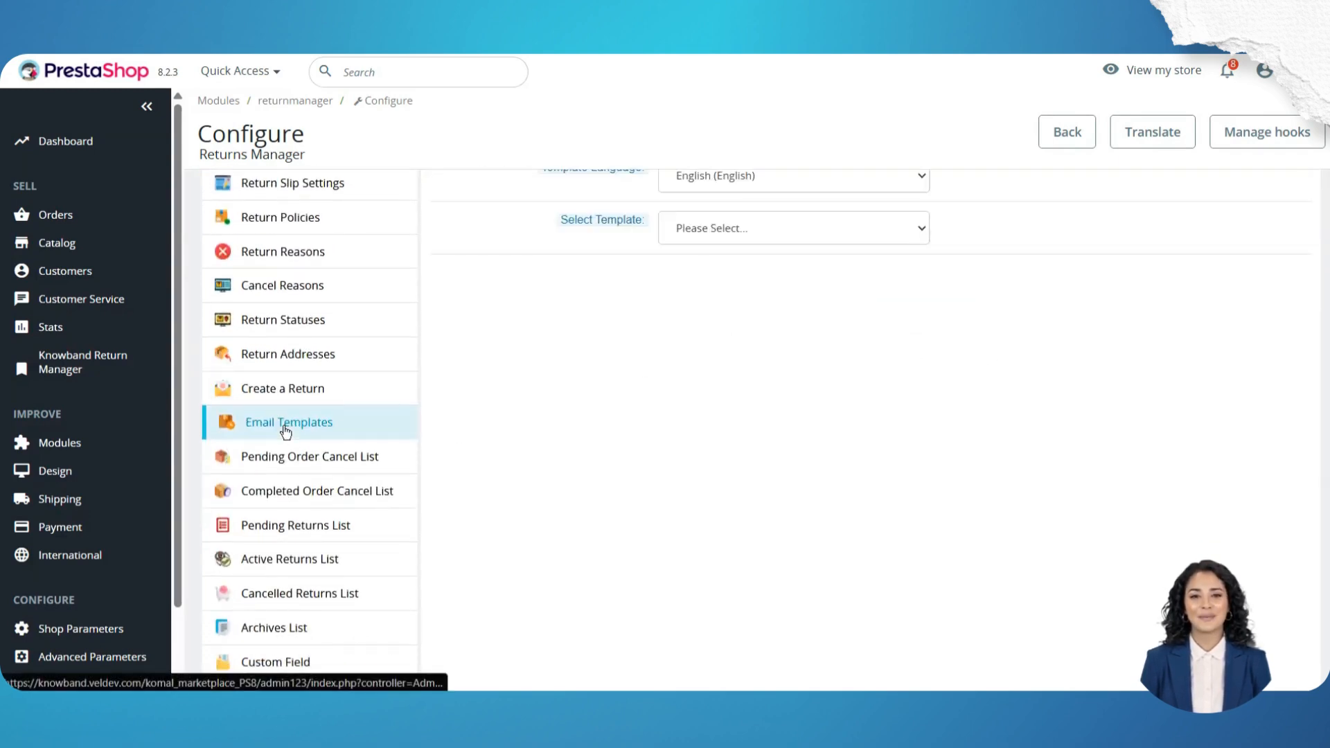
{"action": "scroll", "coordinate": [554, 424], "scroll_direction": "up", "scroll_amount": 2}
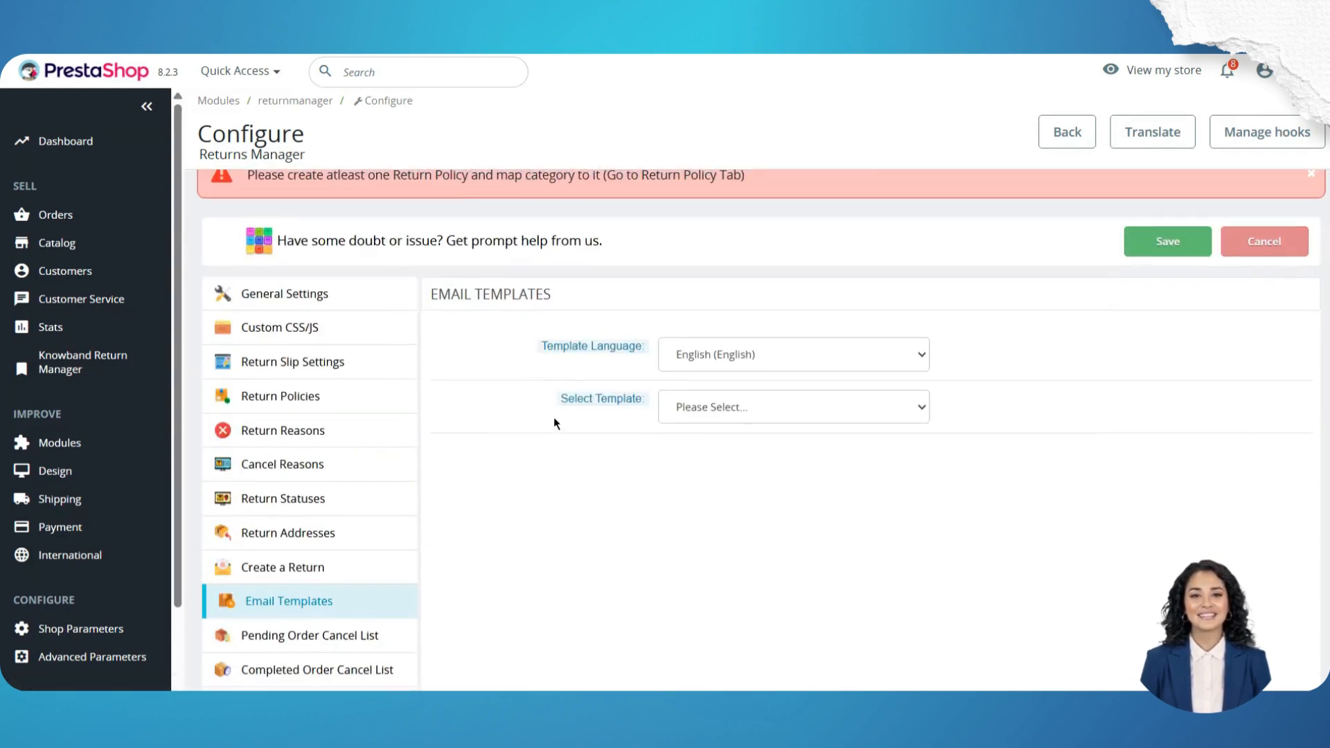
{"action": "left_click", "coordinate": [787, 406]}
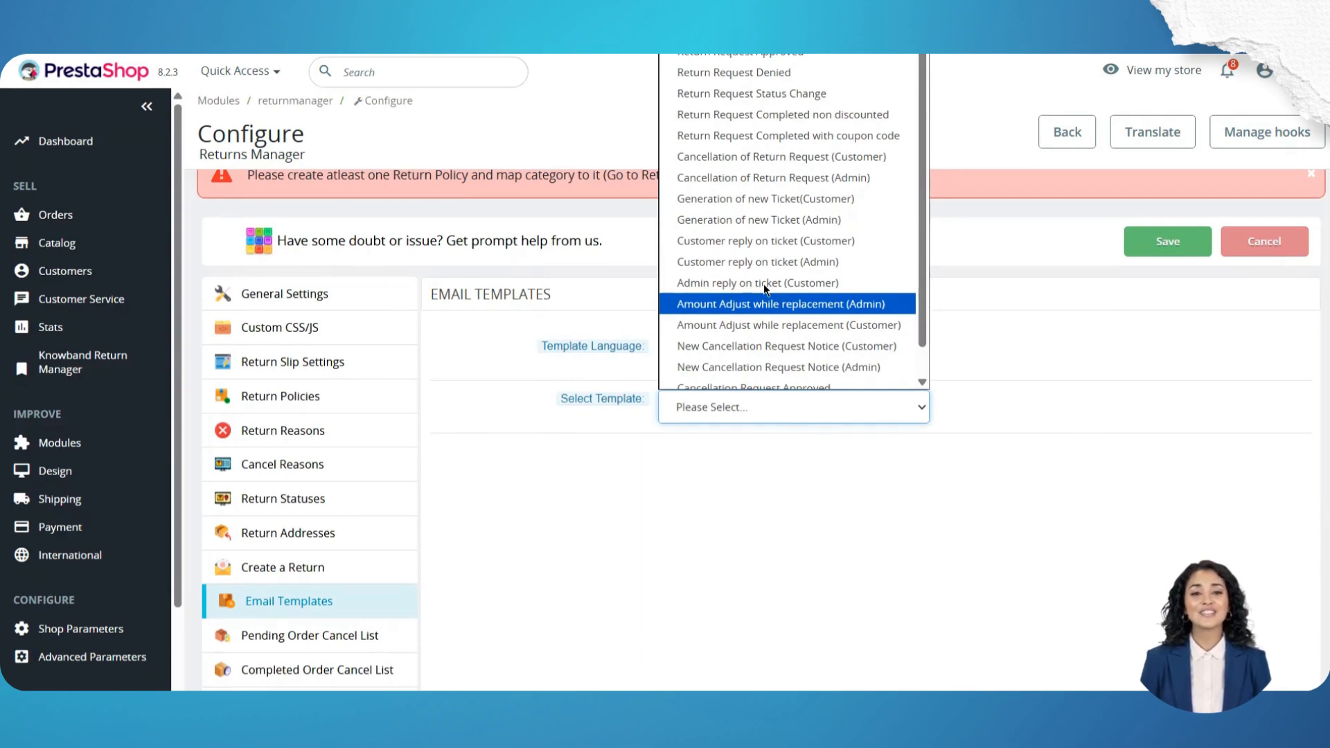
{"action": "scroll", "coordinate": [769, 277], "scroll_direction": "down", "scroll_amount": 1}
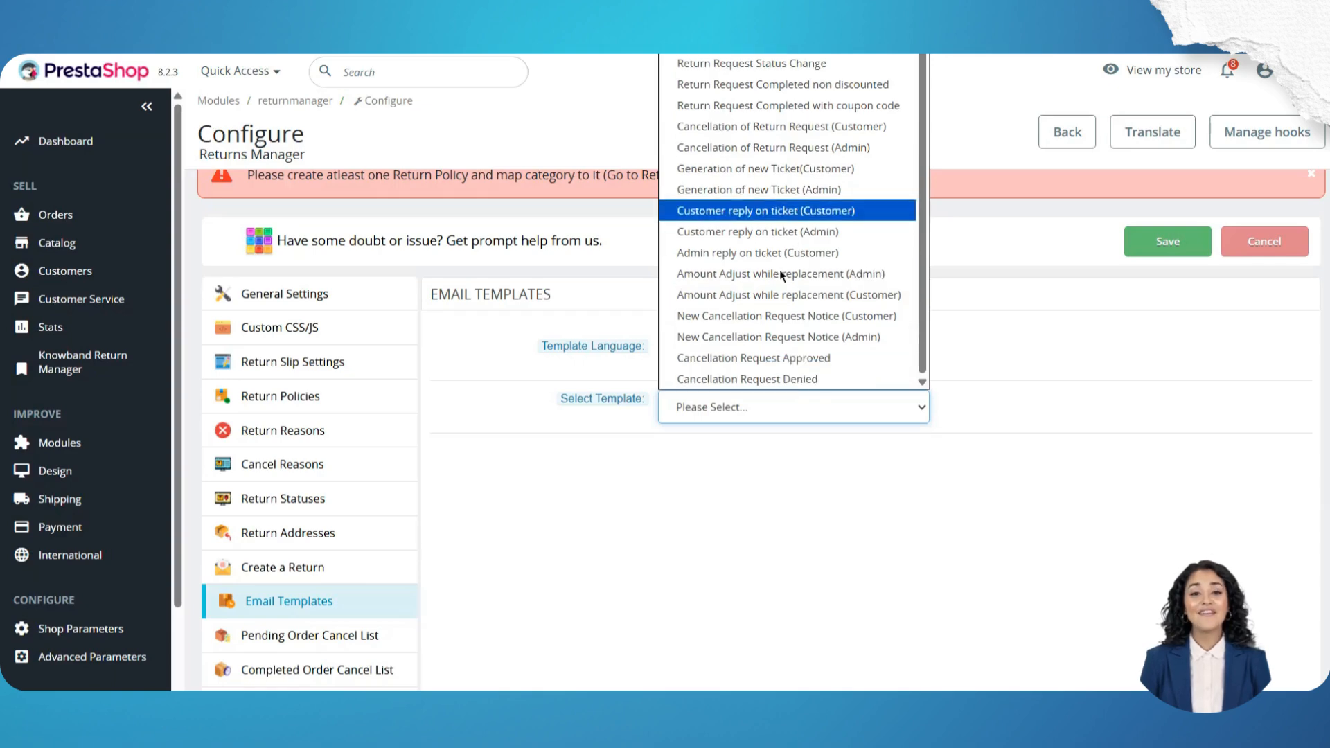
{"action": "left_click", "coordinate": [744, 331]}
{"action": "scroll", "coordinate": [878, 590], "scroll_direction": "down", "scroll_amount": 3}
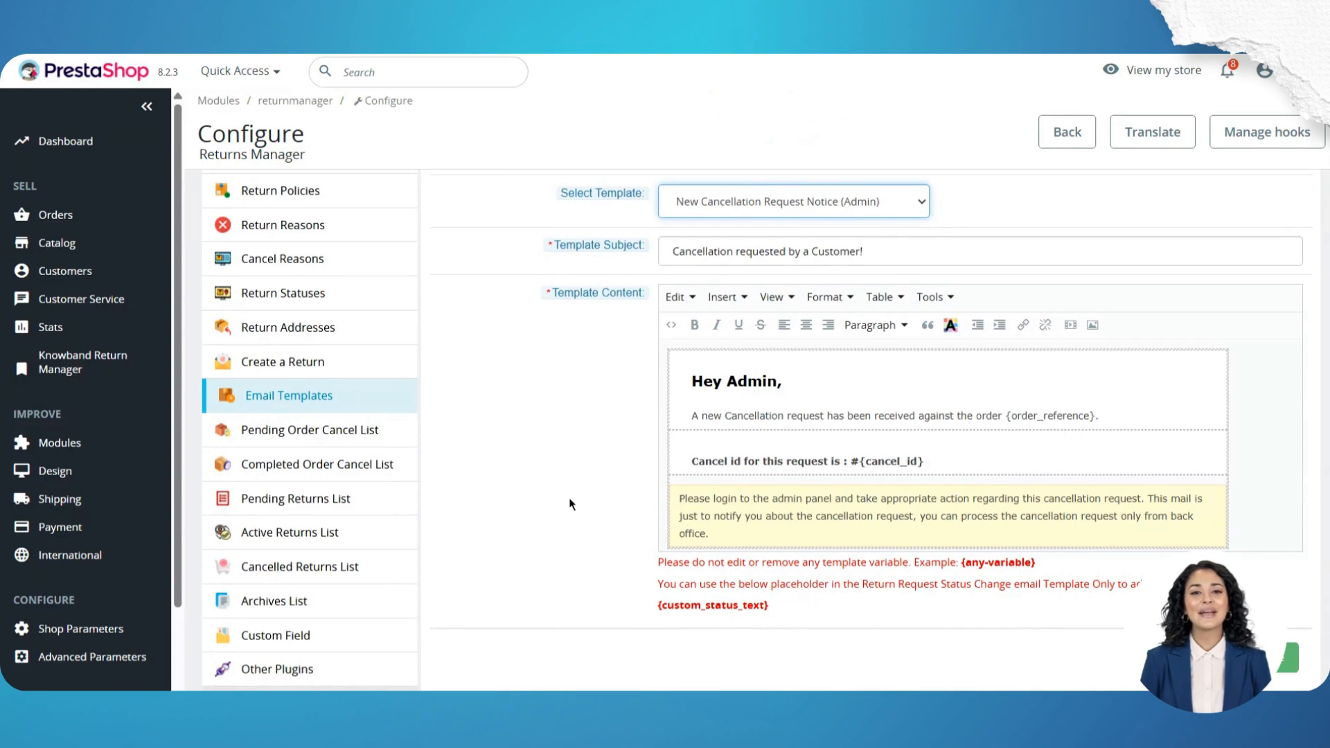
Review the pending and completed order cancellation lists, including their filters and sort options
{"action": "left_click", "coordinate": [369, 437]}
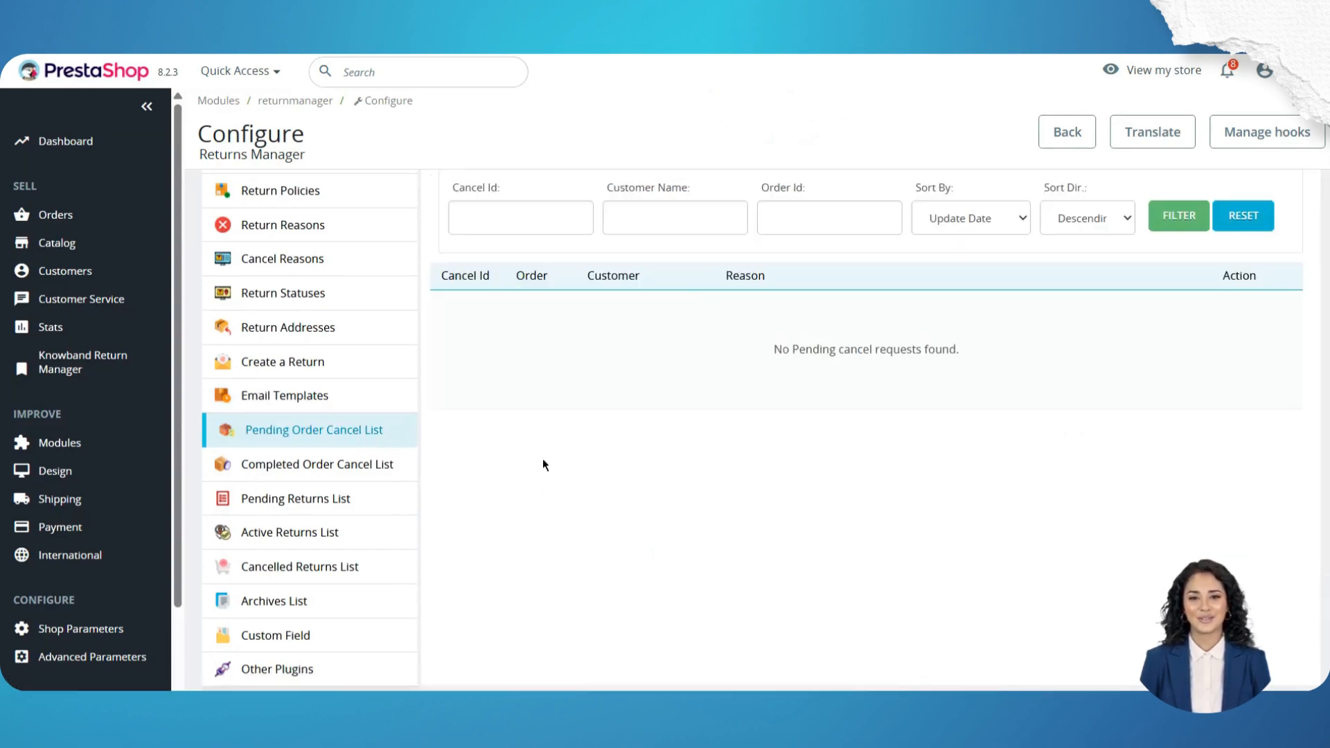
{"action": "scroll", "coordinate": [732, 386], "scroll_direction": "up", "scroll_amount": 3}
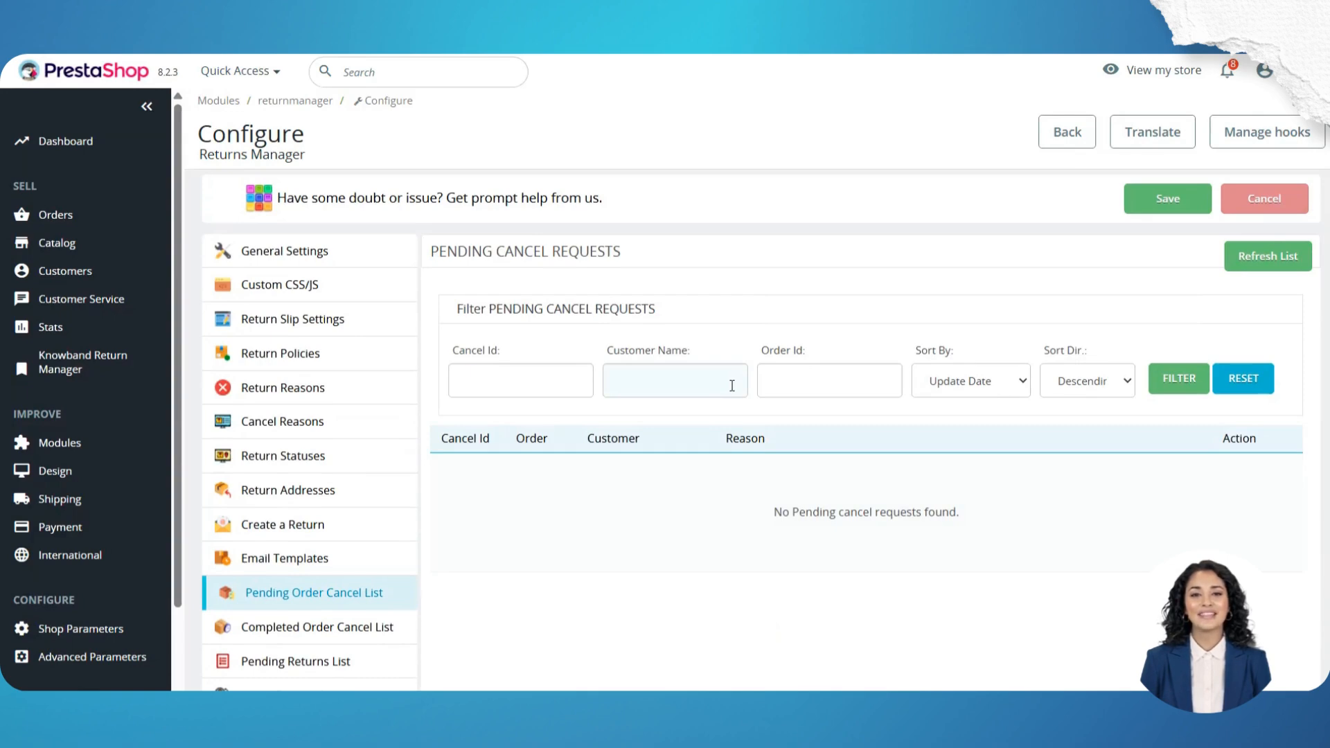
{"action": "scroll", "coordinate": [732, 386], "scroll_direction": "down", "scroll_amount": 3}
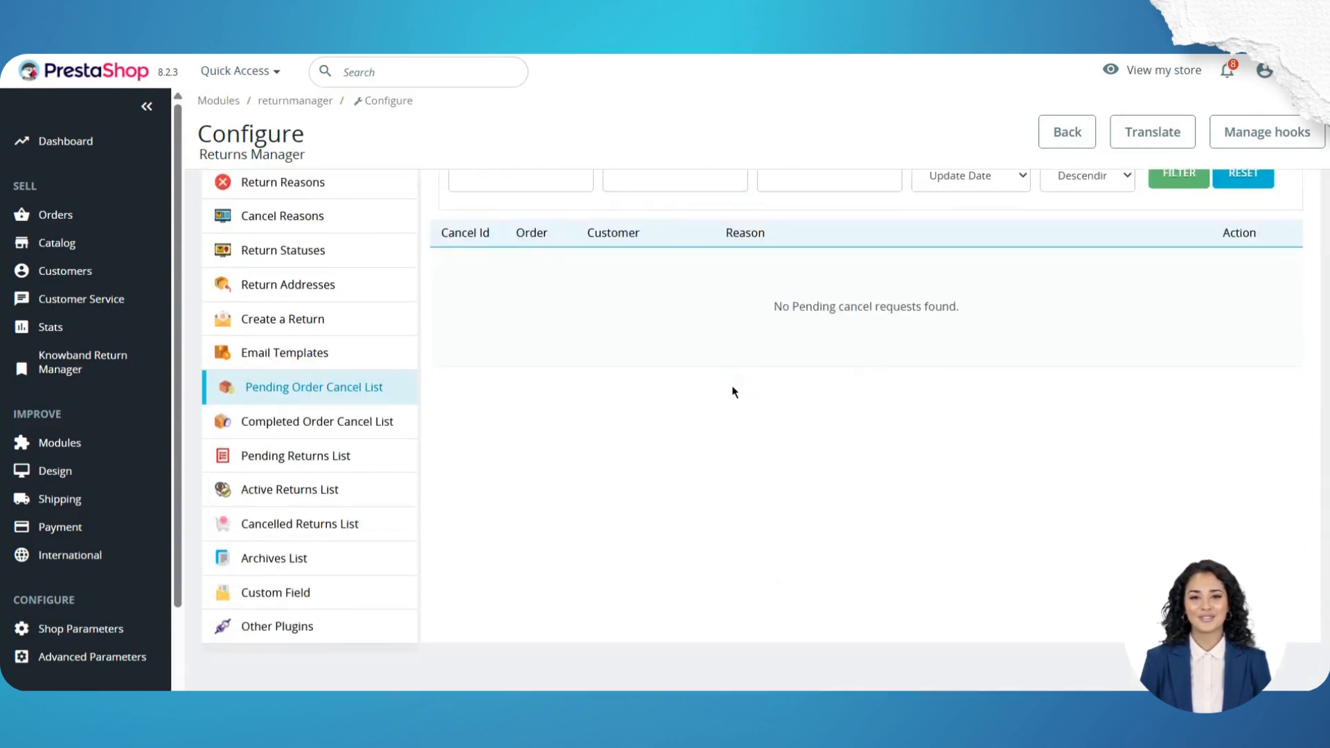
{"action": "left_click", "coordinate": [298, 421]}
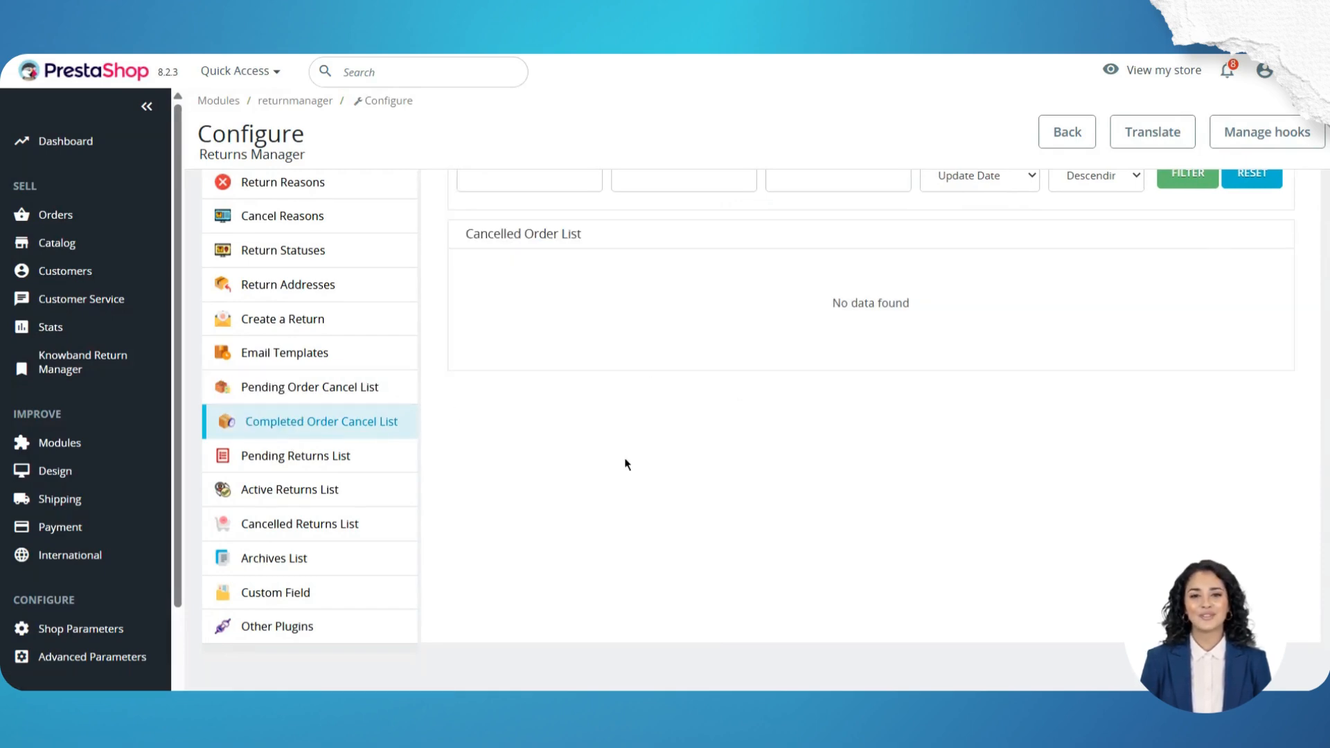
{"action": "scroll", "coordinate": [625, 464], "scroll_direction": "up", "scroll_amount": 2}
{"action": "scroll", "coordinate": [625, 464], "scroll_direction": "down", "scroll_amount": 1}
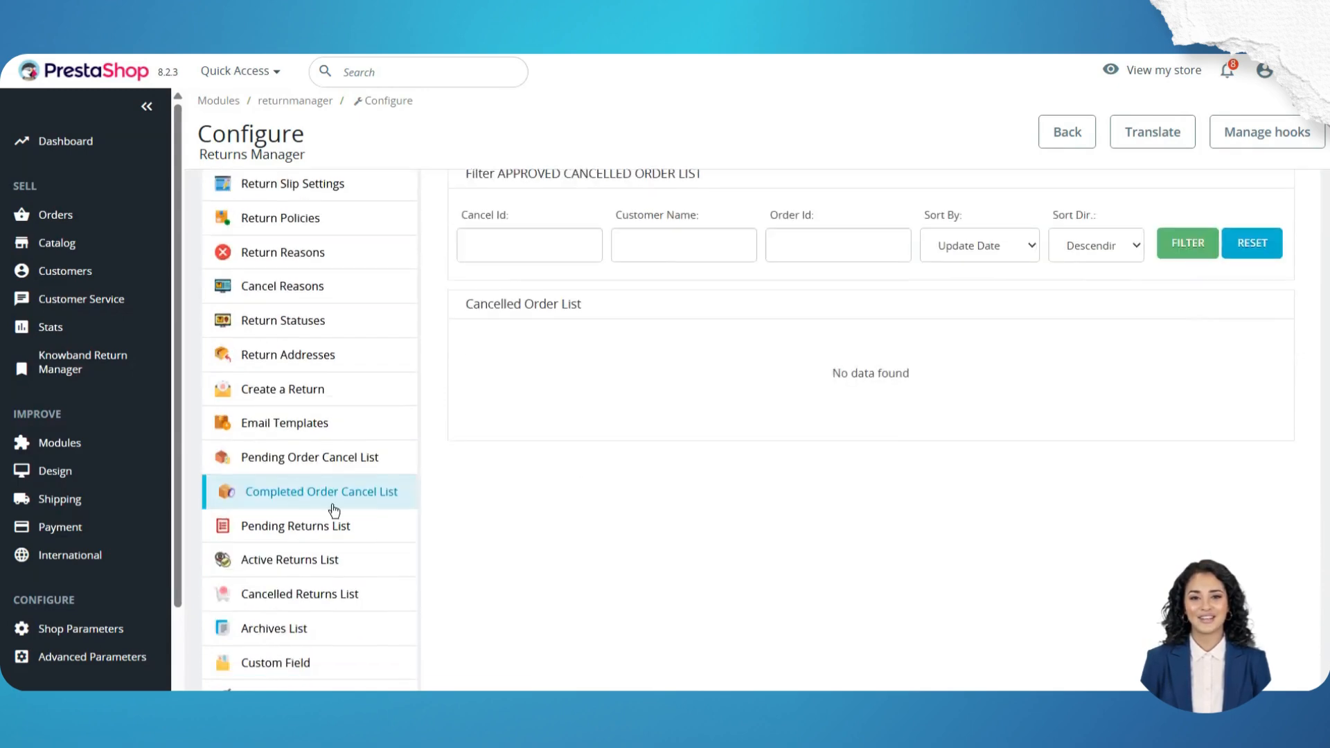
Review the pending, active, cancelled and archived returns lists with their filters and columns
{"action": "left_click", "coordinate": [333, 529]}
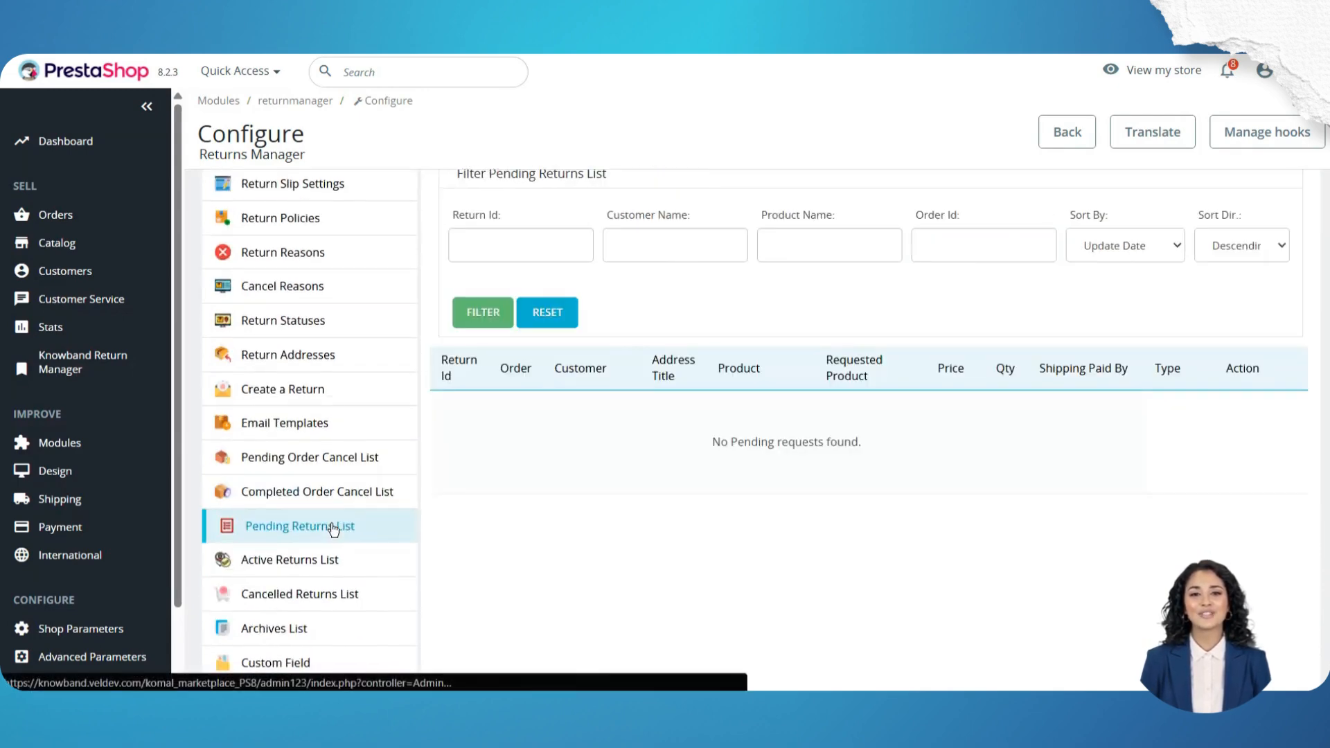
{"action": "scroll", "coordinate": [596, 545], "scroll_direction": "down", "scroll_amount": 2}
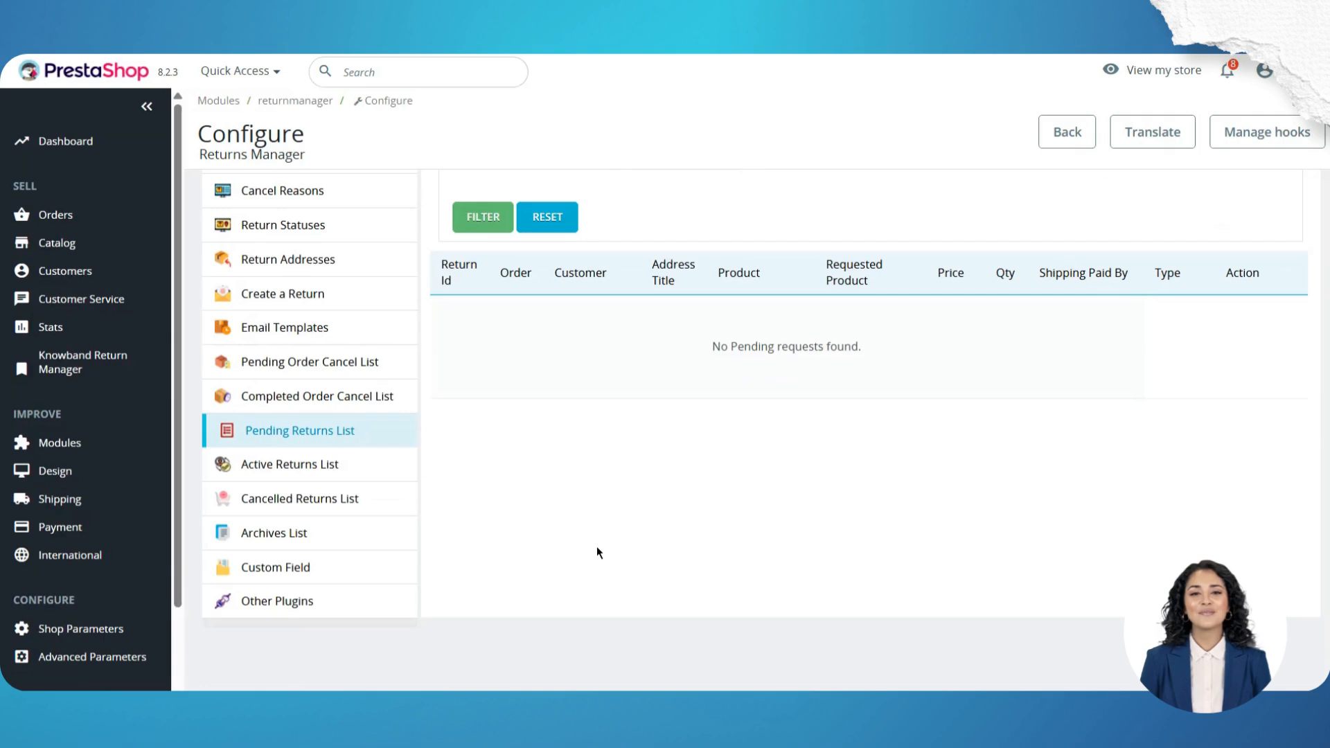
{"action": "left_click", "coordinate": [259, 479]}
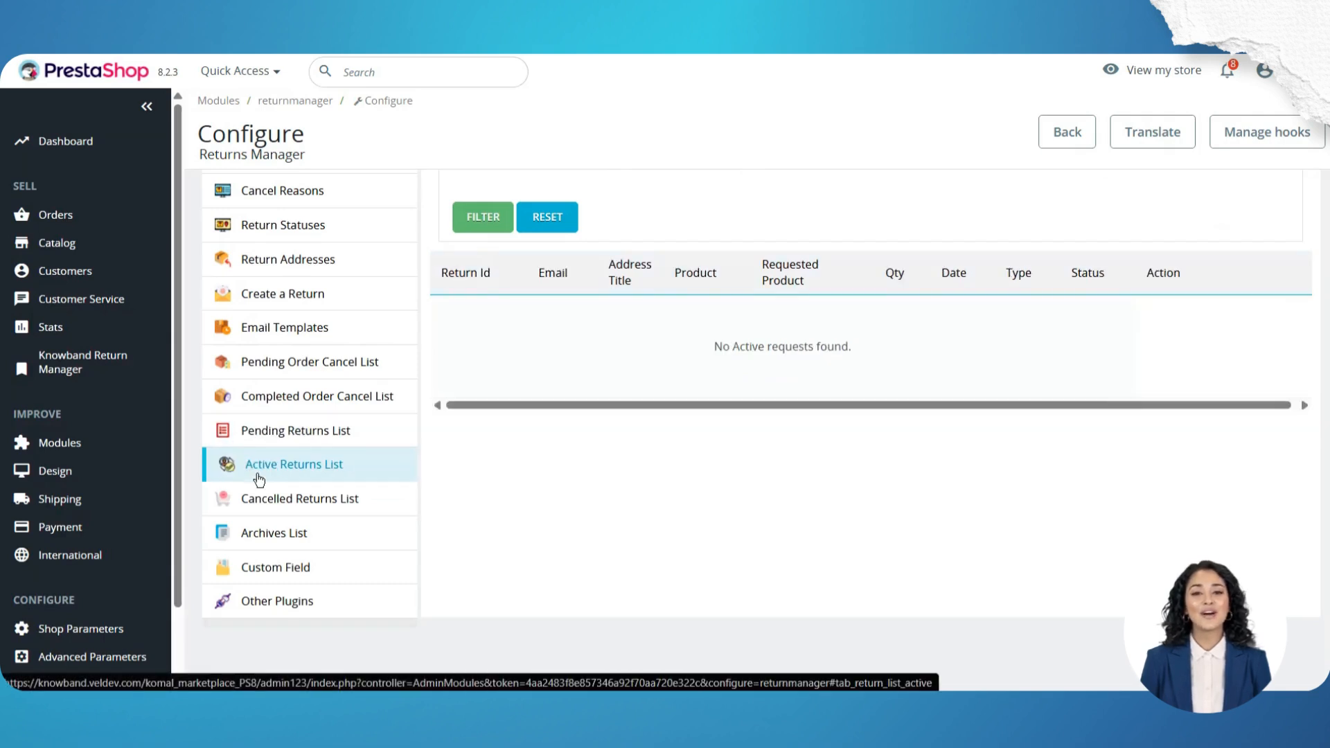
{"action": "left_click", "coordinate": [296, 508]}
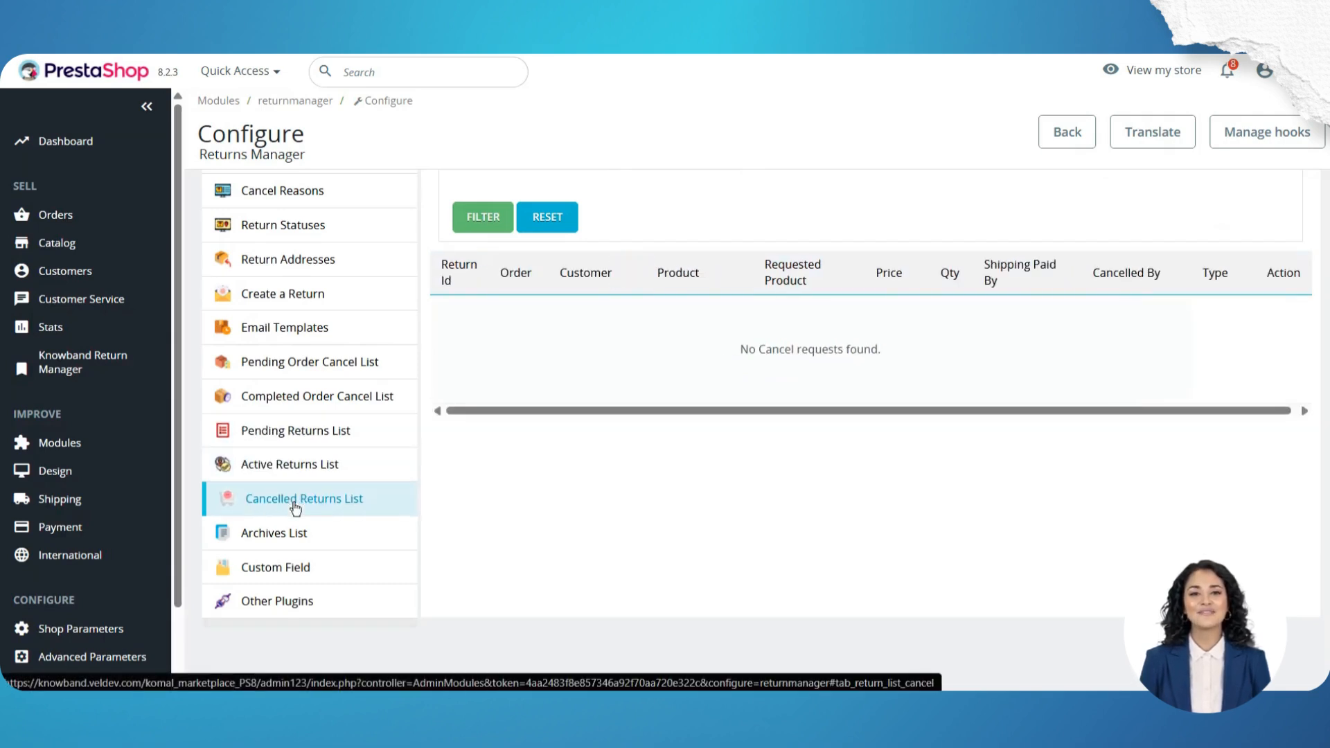
{"action": "scroll", "coordinate": [677, 460], "scroll_direction": "up", "scroll_amount": 2}
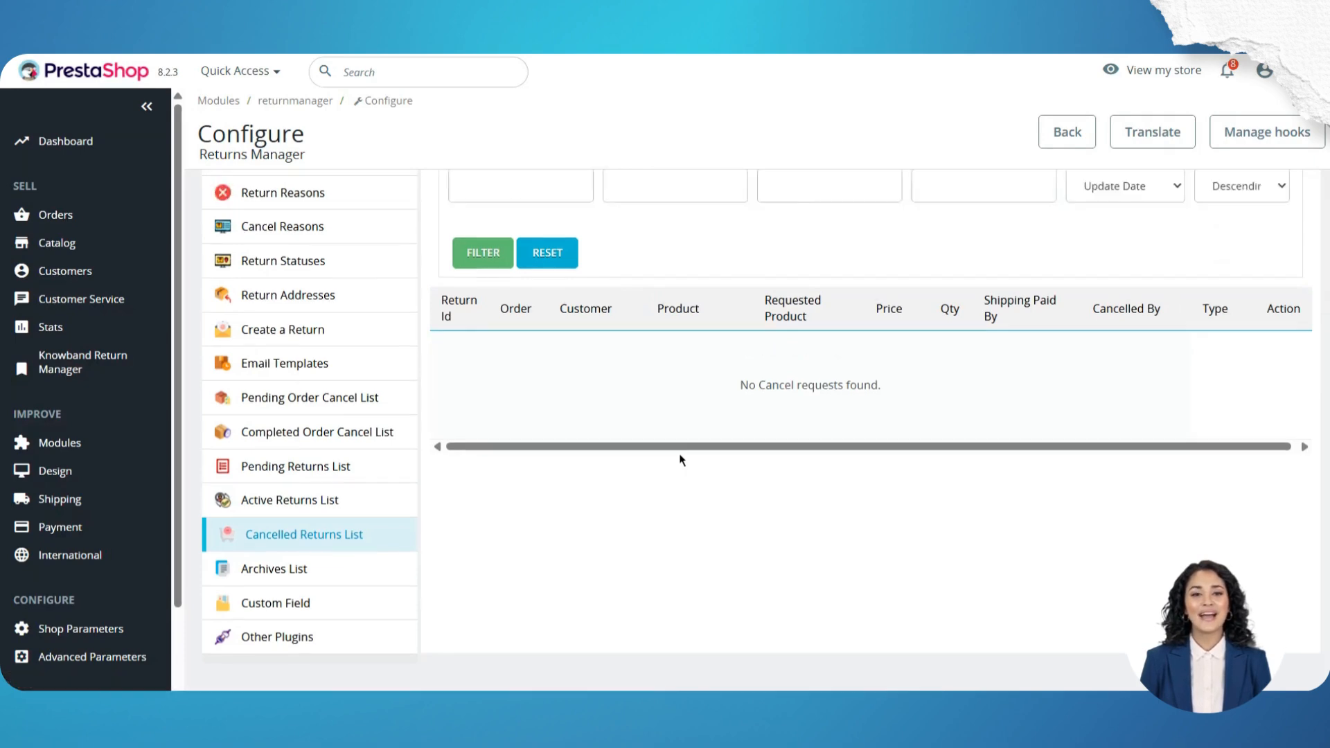
{"action": "scroll", "coordinate": [679, 459], "scroll_direction": "down", "scroll_amount": 2}
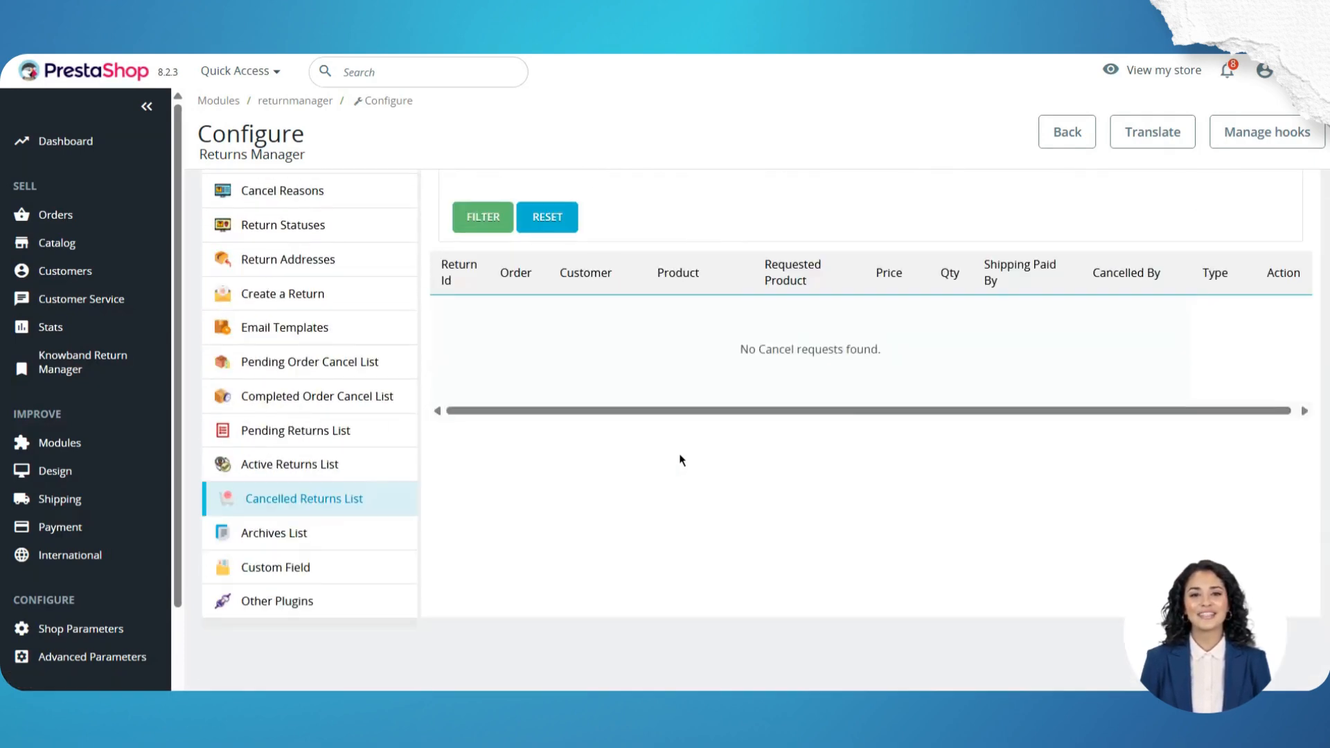
{"action": "left_click", "coordinate": [386, 534]}
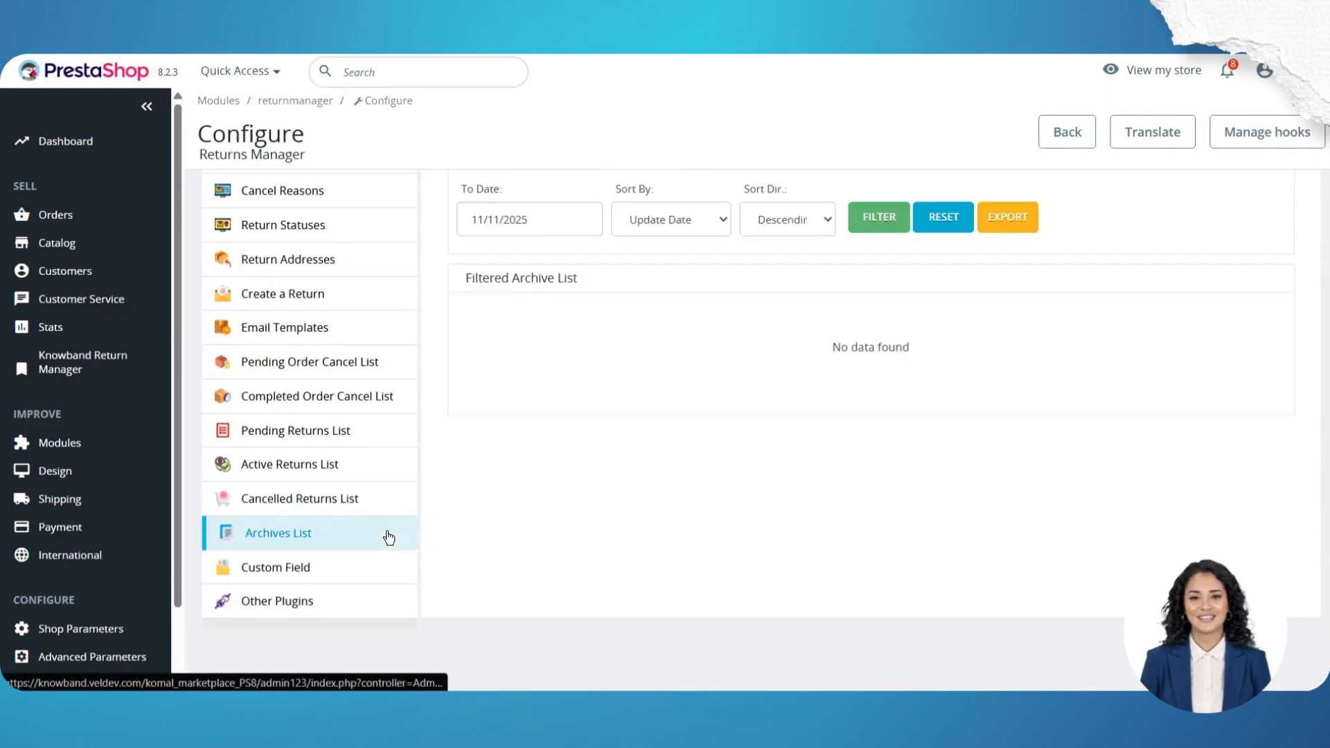
{"action": "scroll", "coordinate": [623, 471], "scroll_direction": "down", "scroll_amount": 10}
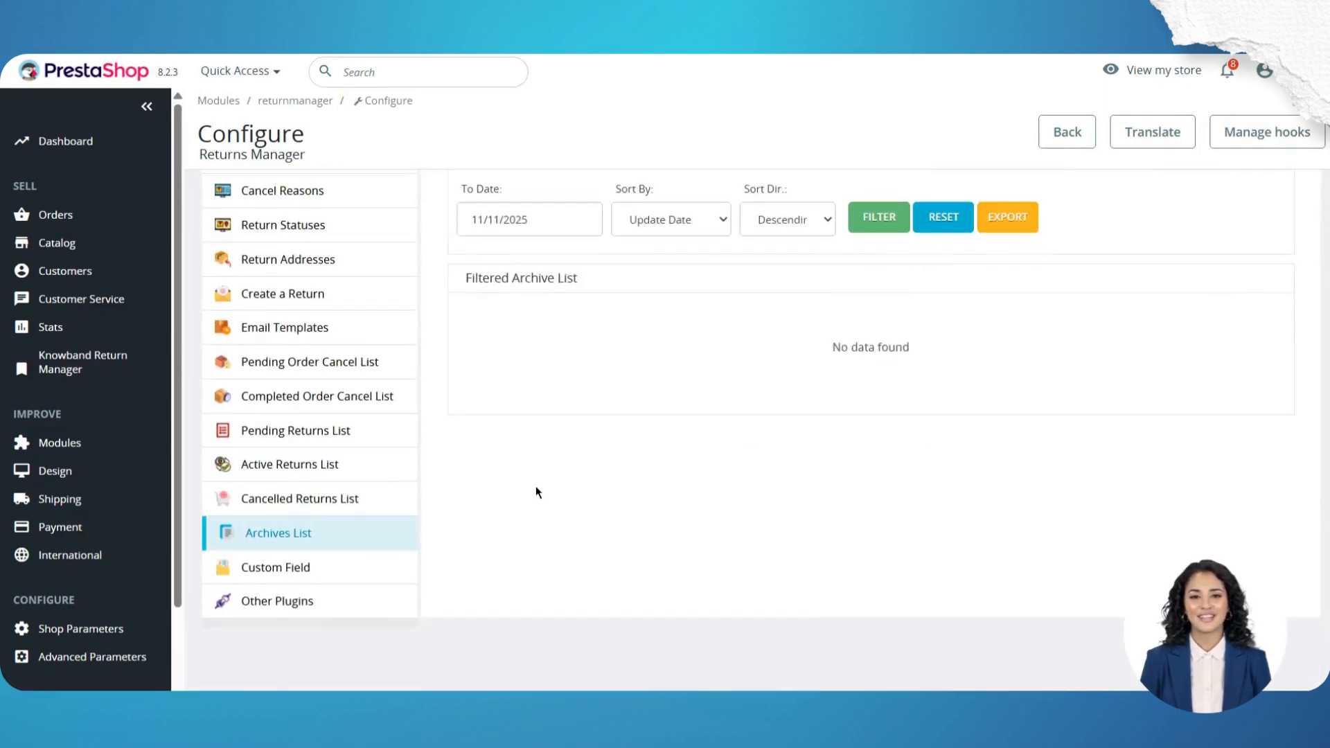
Enable the custom field block and enter "block" as its title
{"action": "left_click", "coordinate": [326, 572]}
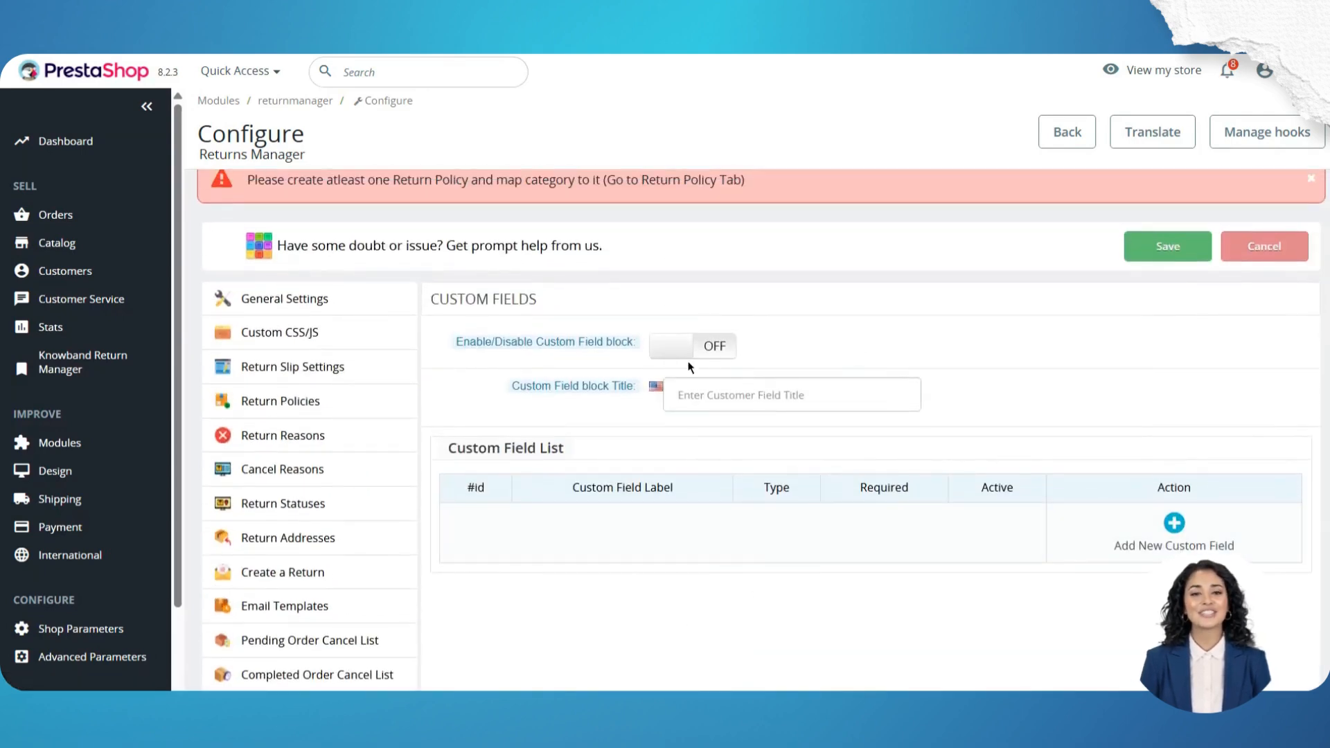
{"action": "left_click", "coordinate": [674, 354]}
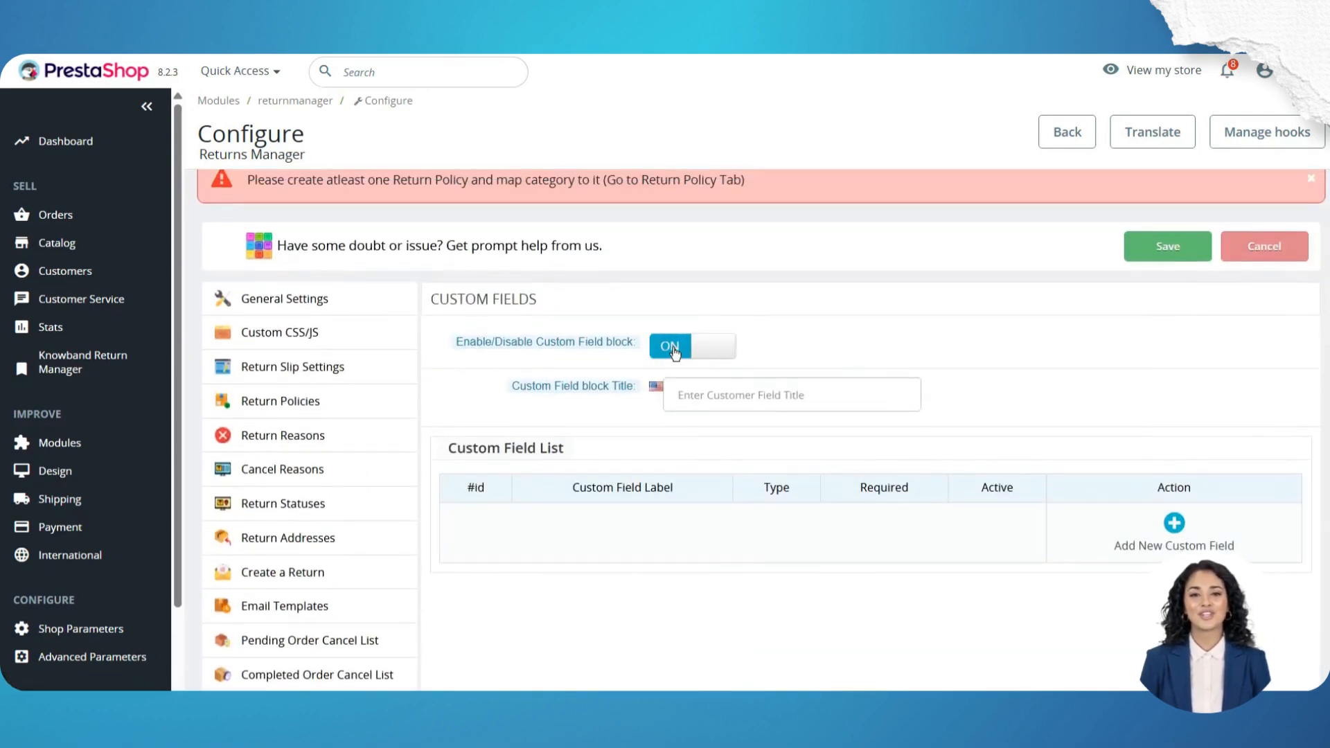
{"action": "left_click", "coordinate": [700, 409]}
{"action": "type", "text": "block"}
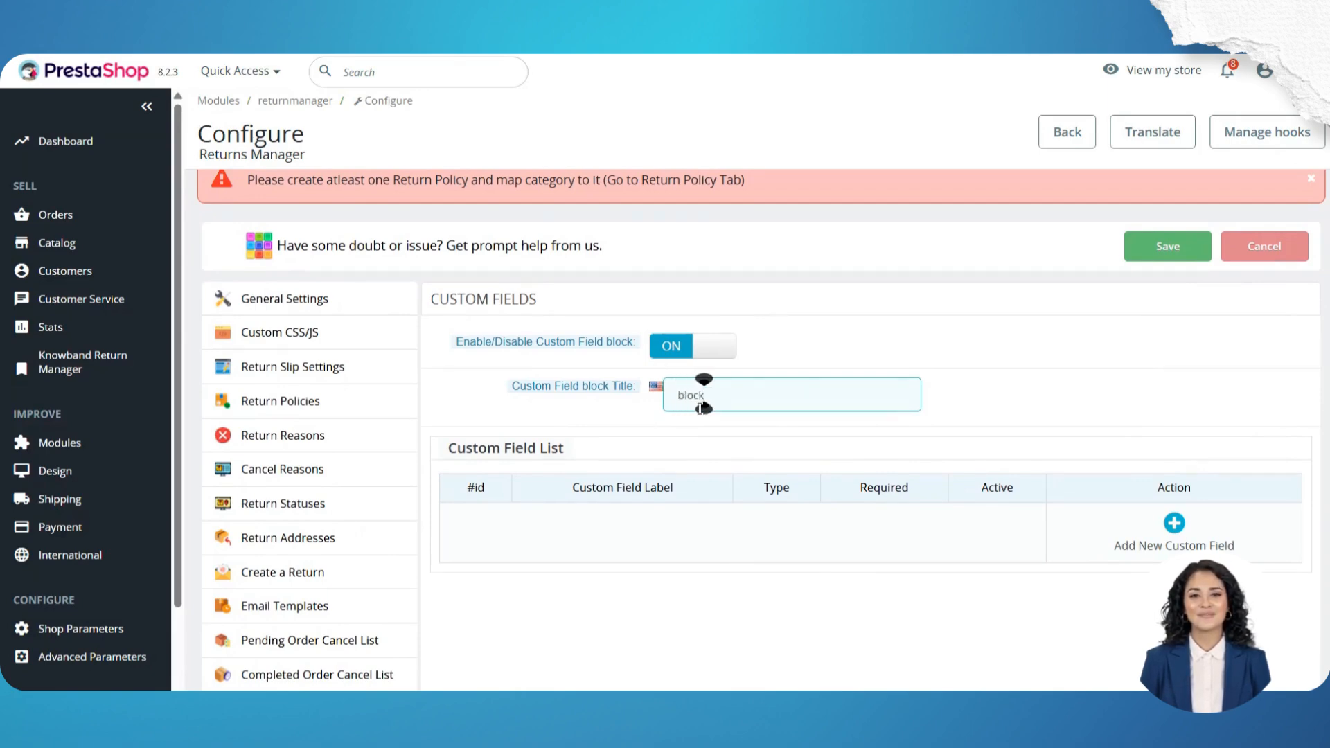
Start a new Radio Buttons custom field with the label "rdio" and the help text "radio"
{"action": "left_click", "coordinate": [1157, 528]}
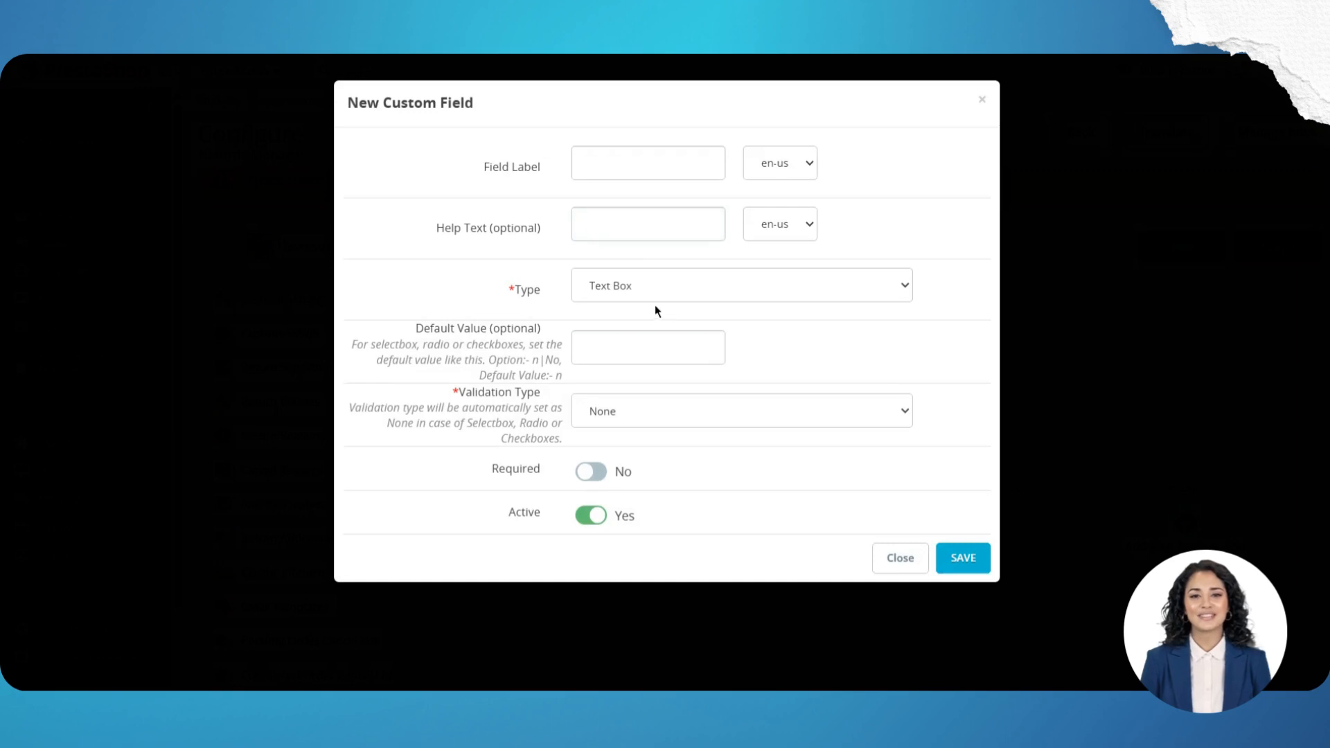
{"action": "left_click", "coordinate": [651, 296]}
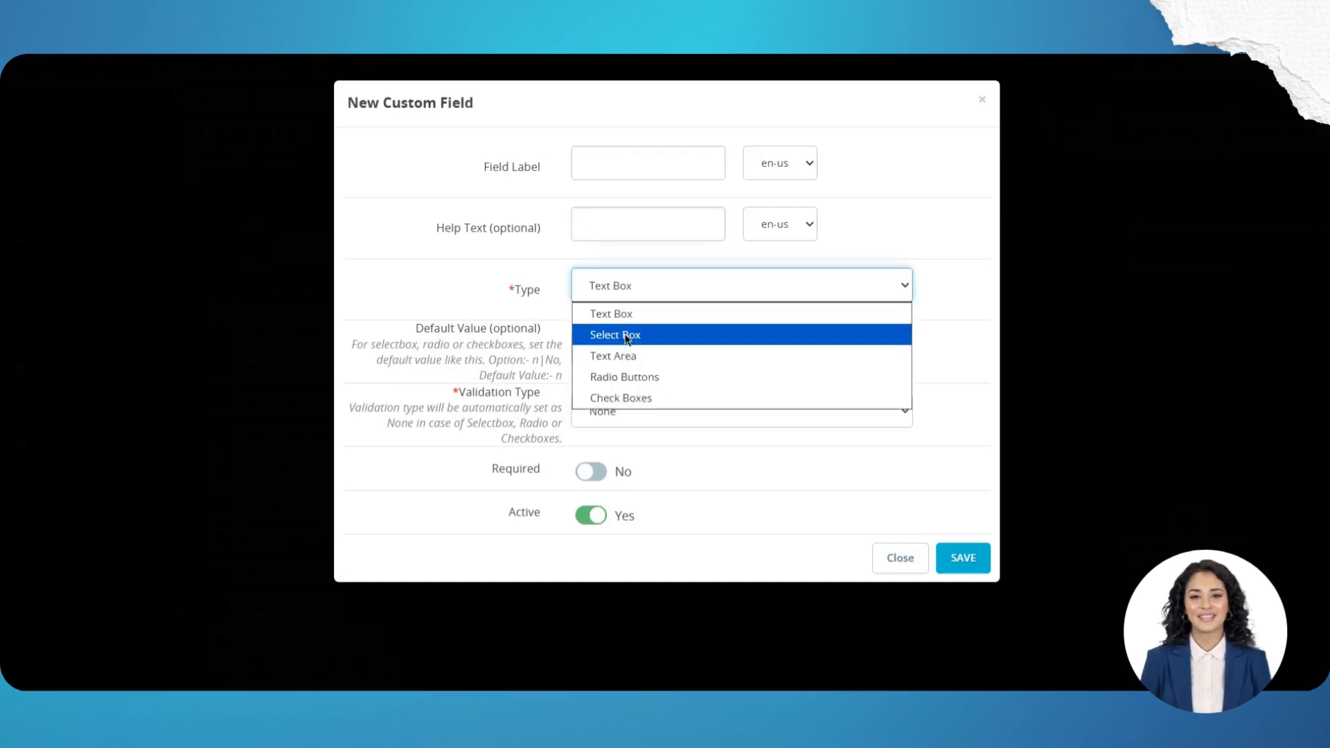
{"action": "left_click", "coordinate": [609, 379]}
{"action": "left_click", "coordinate": [595, 176]}
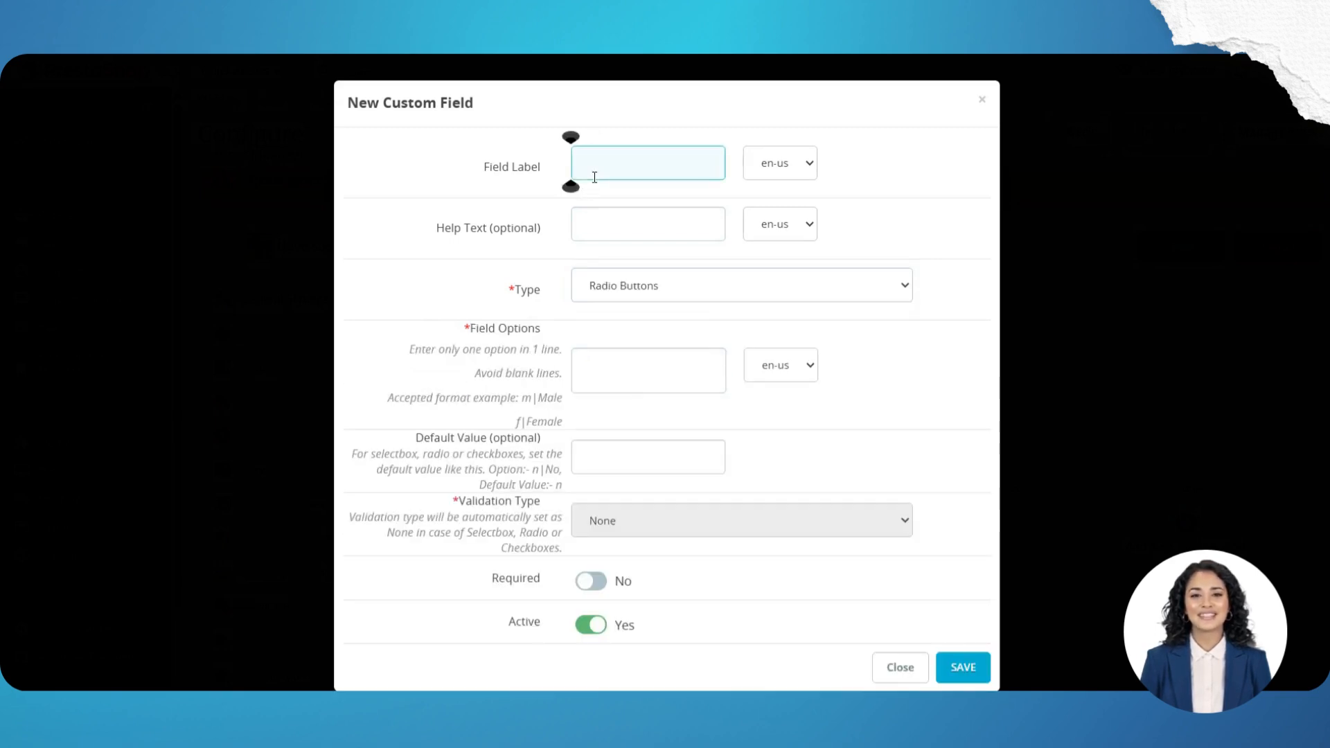
{"action": "type", "text": "rdio"}
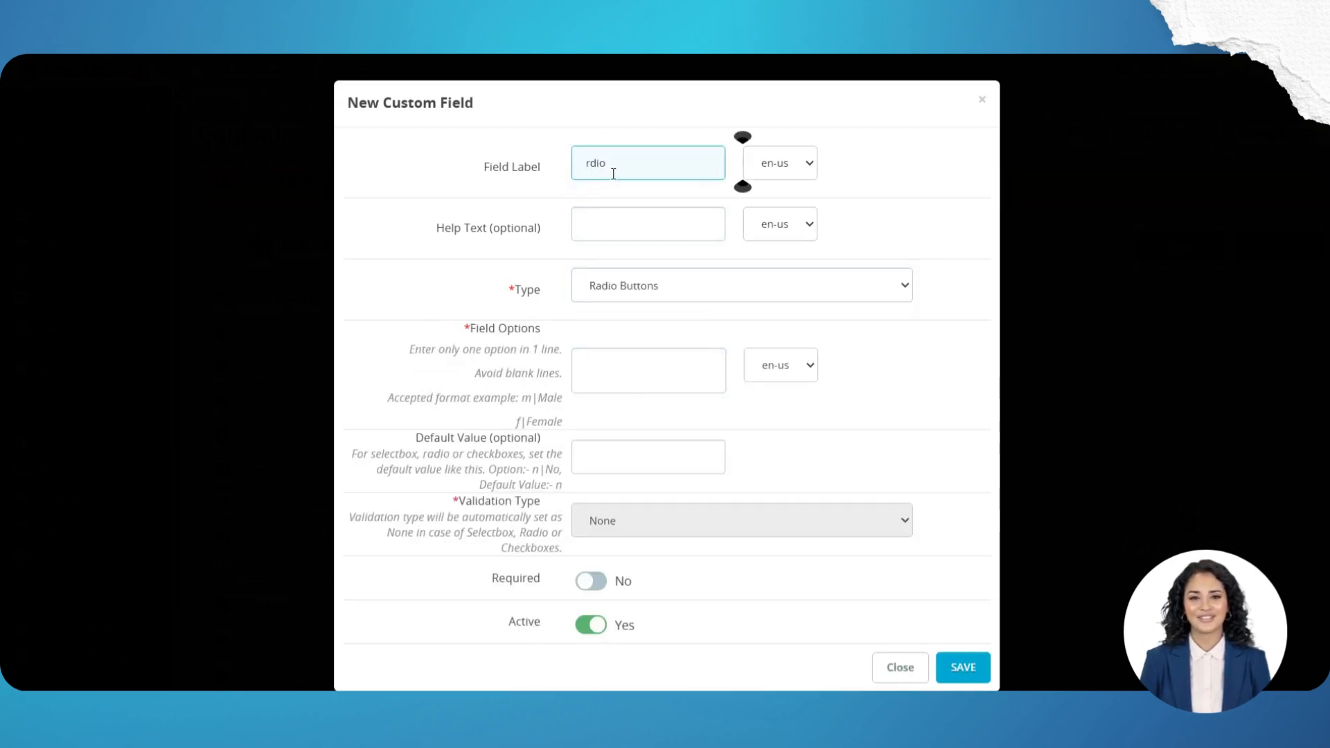
{"action": "left_click", "coordinate": [773, 173]}
{"action": "left_click", "coordinate": [617, 210]}
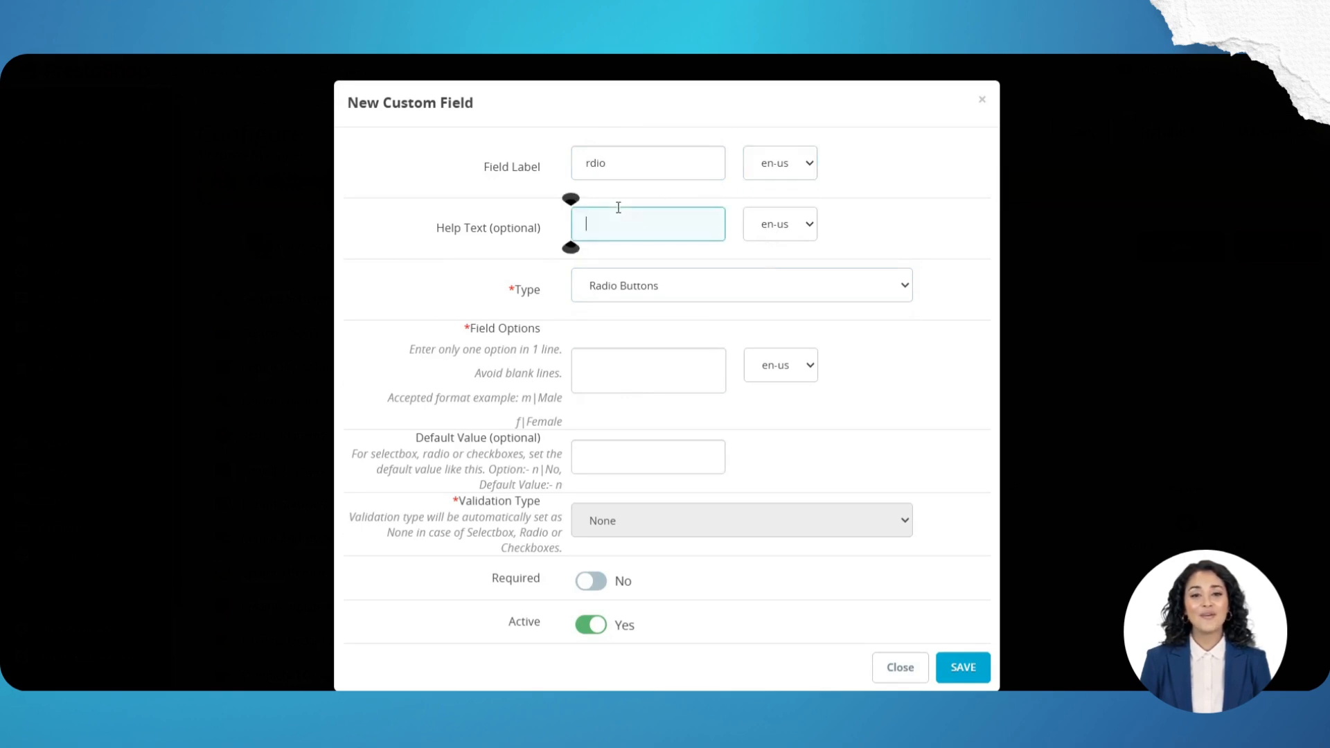
{"action": "type", "text": "radio"}
Give the radio field the options "n|no" and "y|yes", make it required, and save it along with the module settings
{"action": "left_click", "coordinate": [614, 383]}
{"action": "type", "text": "n|no"}
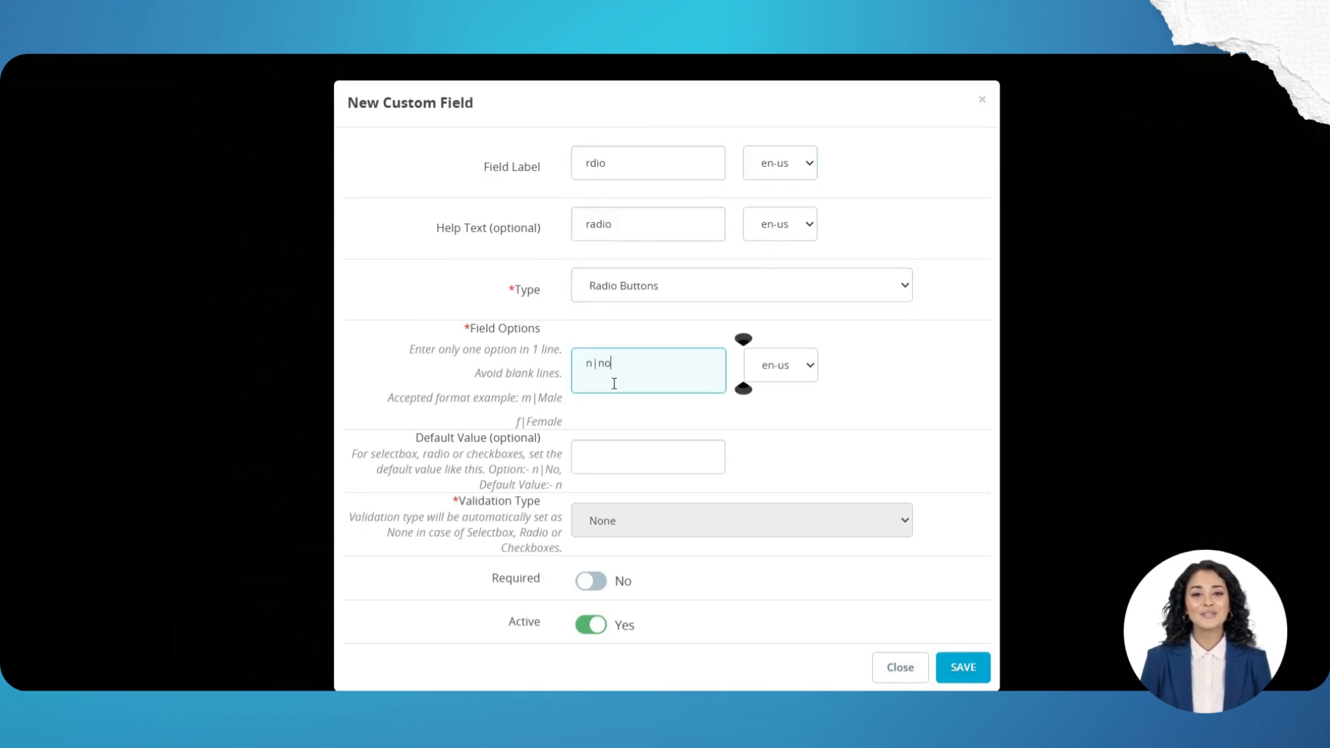
{"action": "key", "text": "Return"}
{"action": "type", "text": "y|yes"}
{"action": "left_click", "coordinate": [610, 445]}
{"action": "scroll", "coordinate": [607, 478], "scroll_direction": "down", "scroll_amount": 1}
{"action": "left_click", "coordinate": [591, 558]}
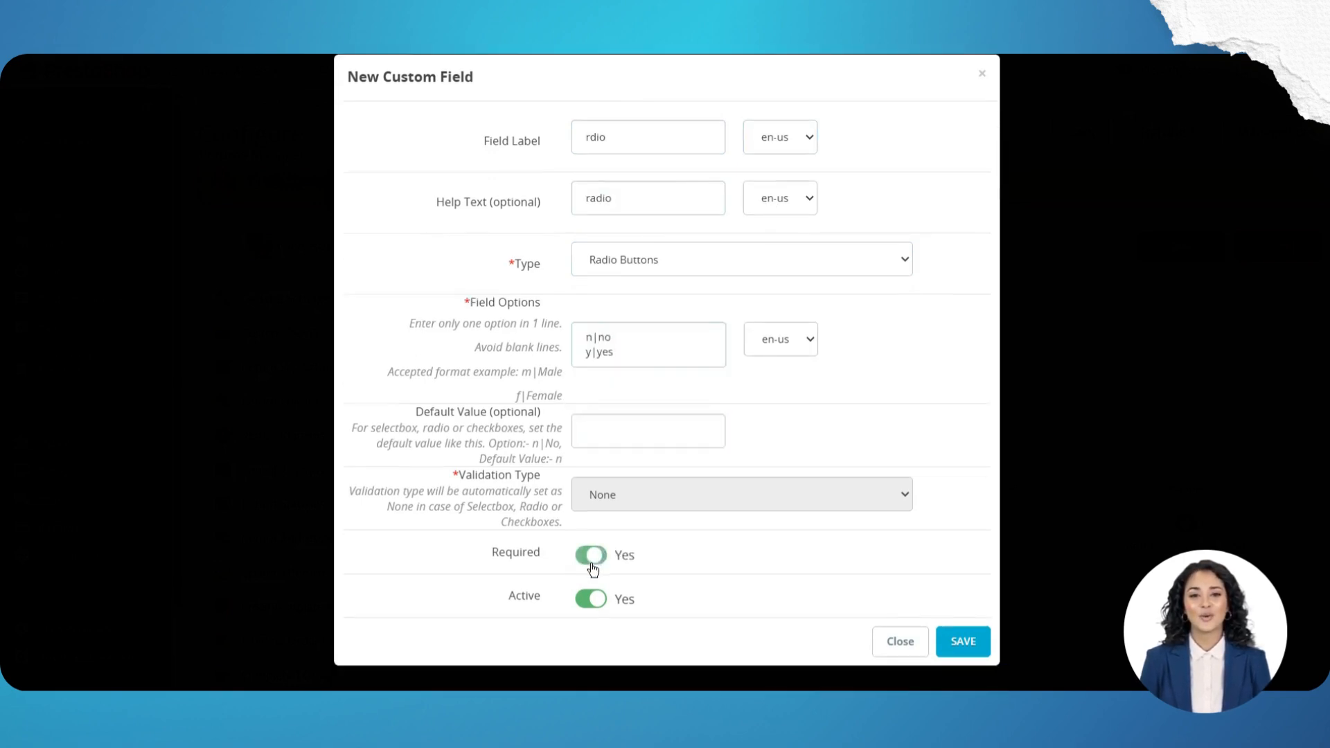
{"action": "left_click", "coordinate": [961, 642]}
{"action": "scroll", "coordinate": [533, 587], "scroll_direction": "down", "scroll_amount": 5}
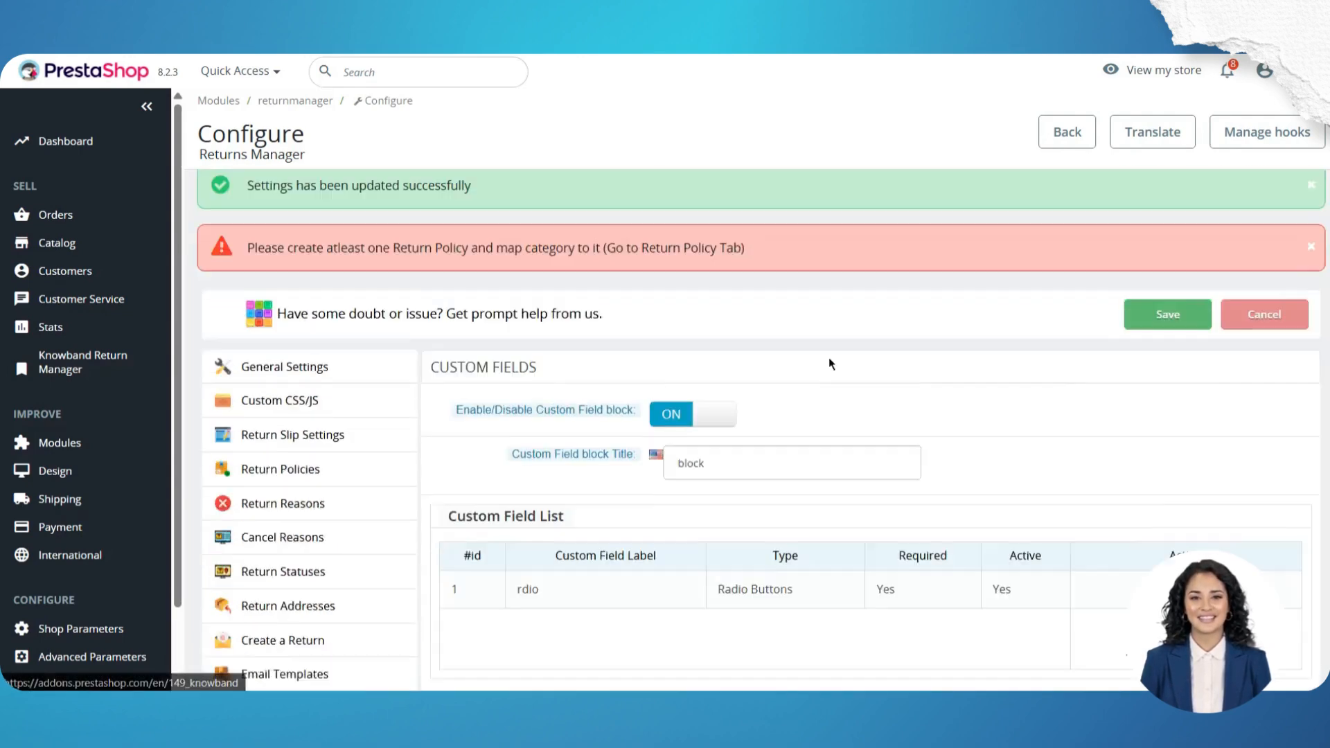
{"action": "left_click", "coordinate": [1167, 329]}
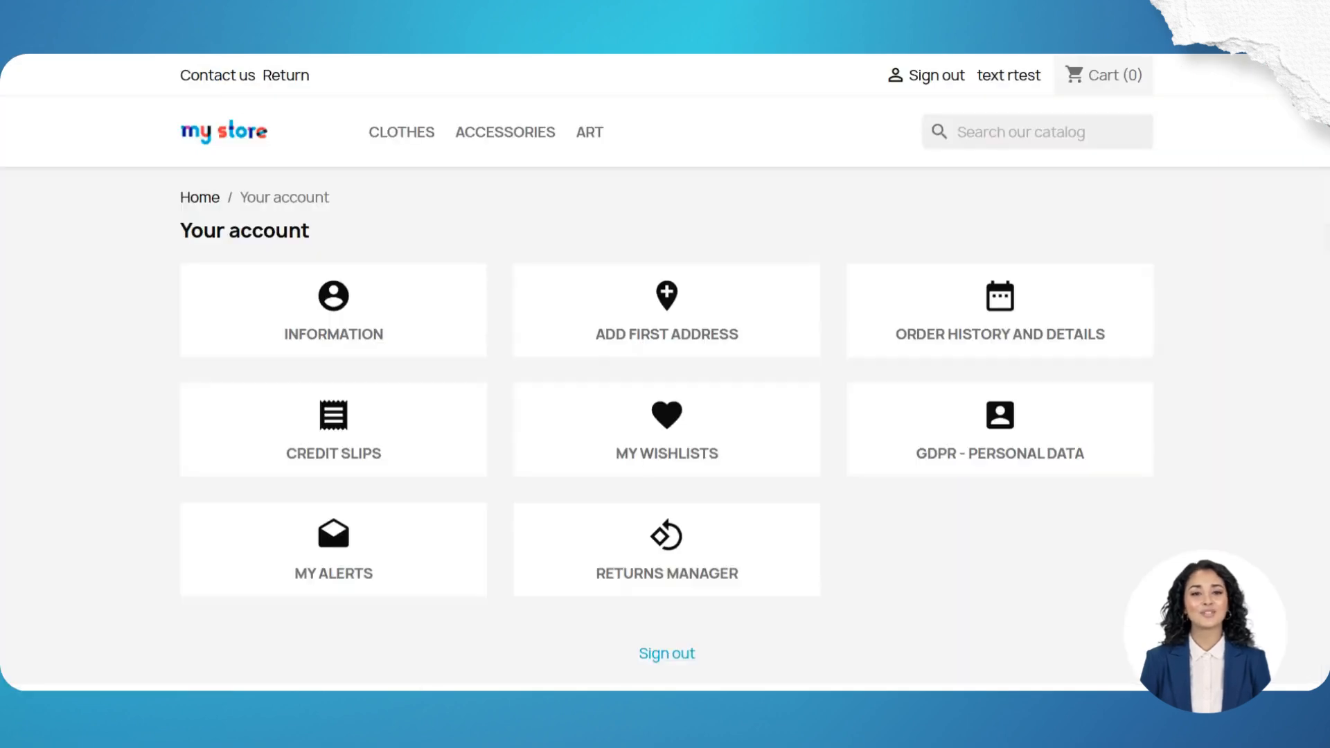
Switch to the My Store storefront, add one size S Hummingbird Printed Sweater to the cart and proceed to checkout
{"action": "scroll", "coordinate": [484, 445], "scroll_direction": "down", "scroll_amount": 3}
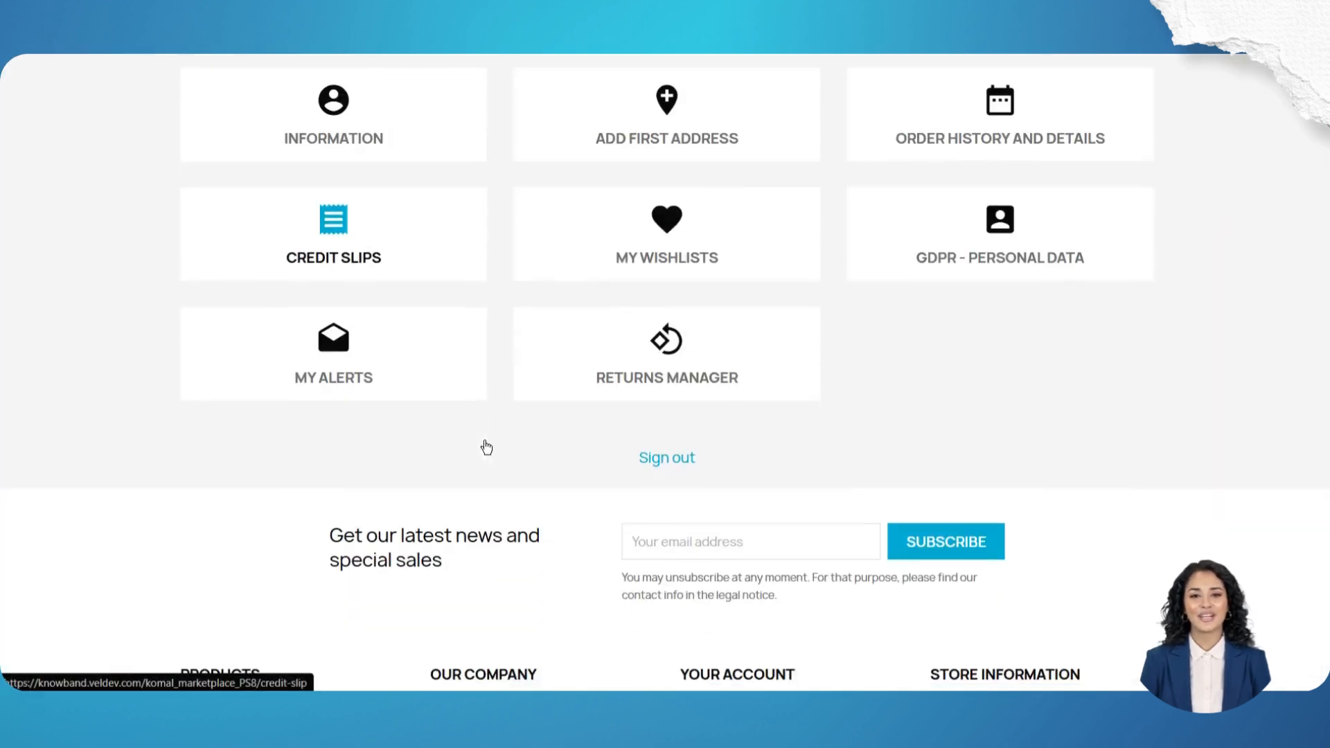
{"action": "scroll", "coordinate": [540, 279], "scroll_direction": "up", "scroll_amount": 3}
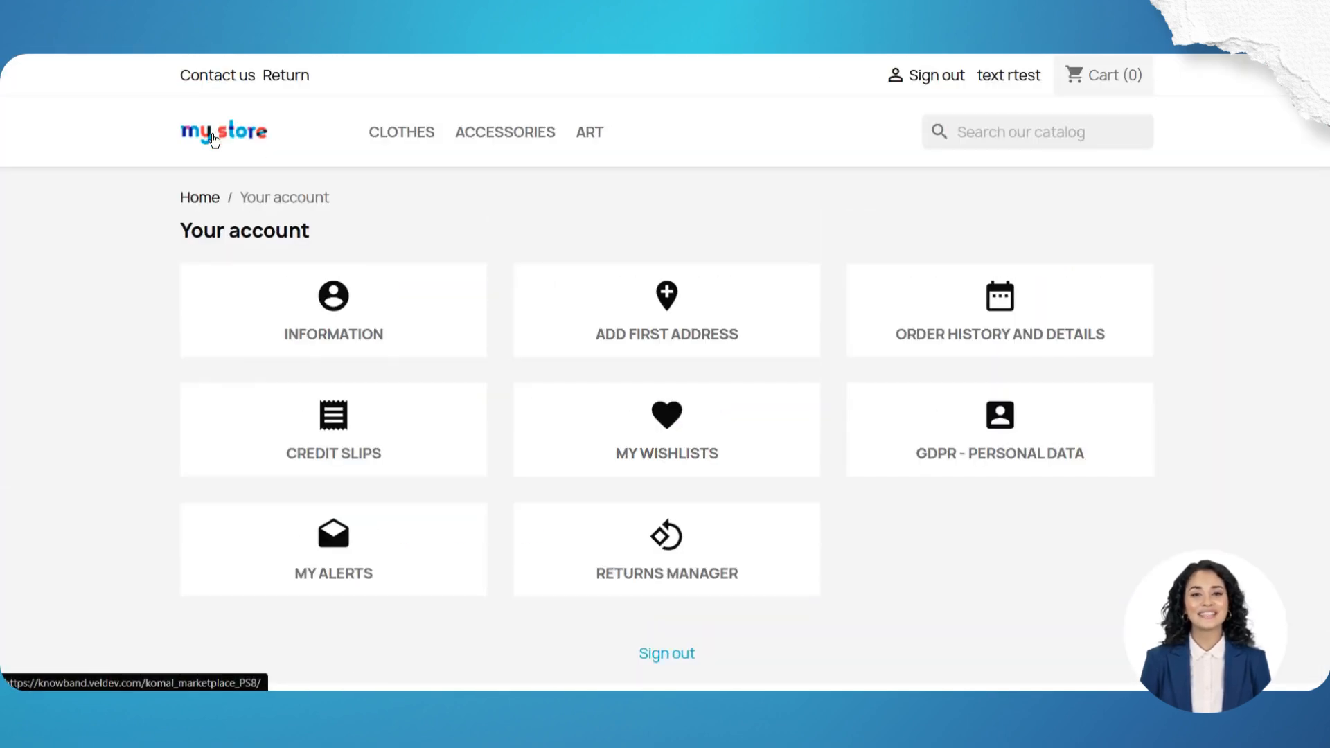
{"action": "scroll", "coordinate": [550, 350], "scroll_direction": "down", "scroll_amount": 5}
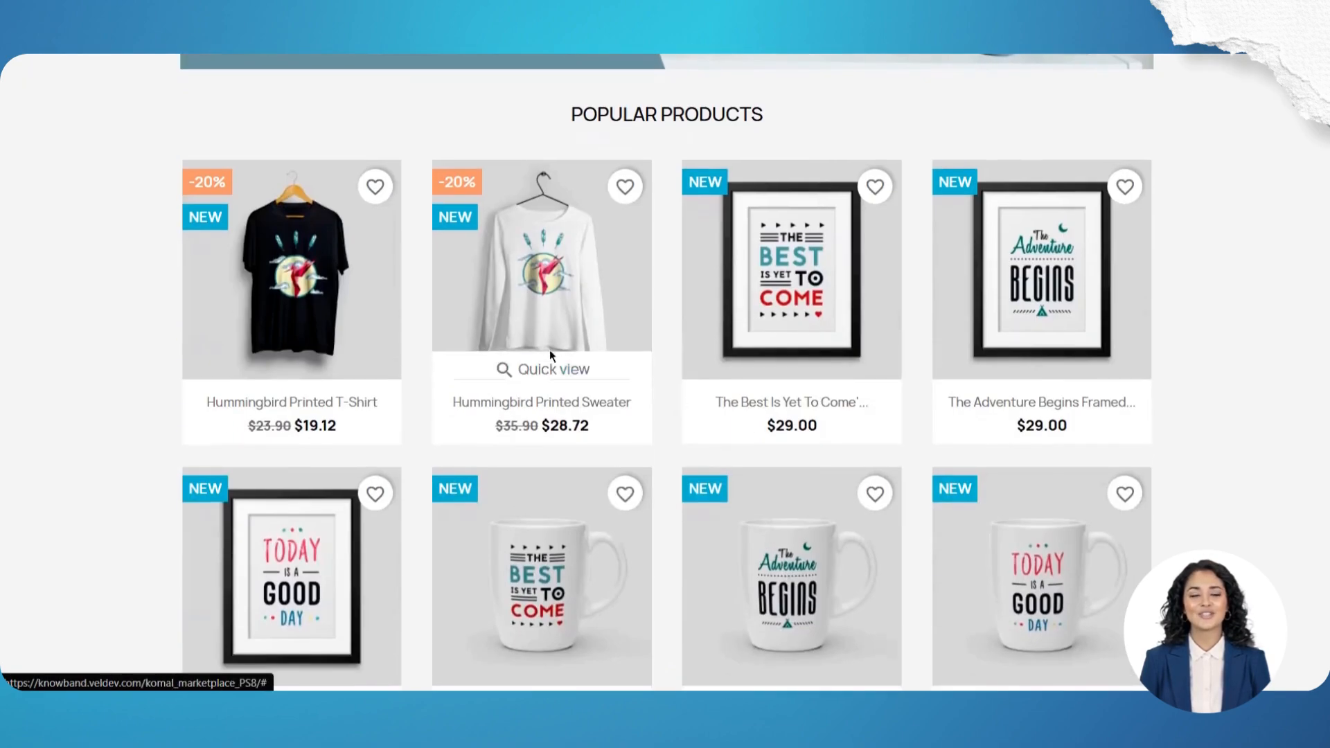
{"action": "left_click", "coordinate": [572, 367]}
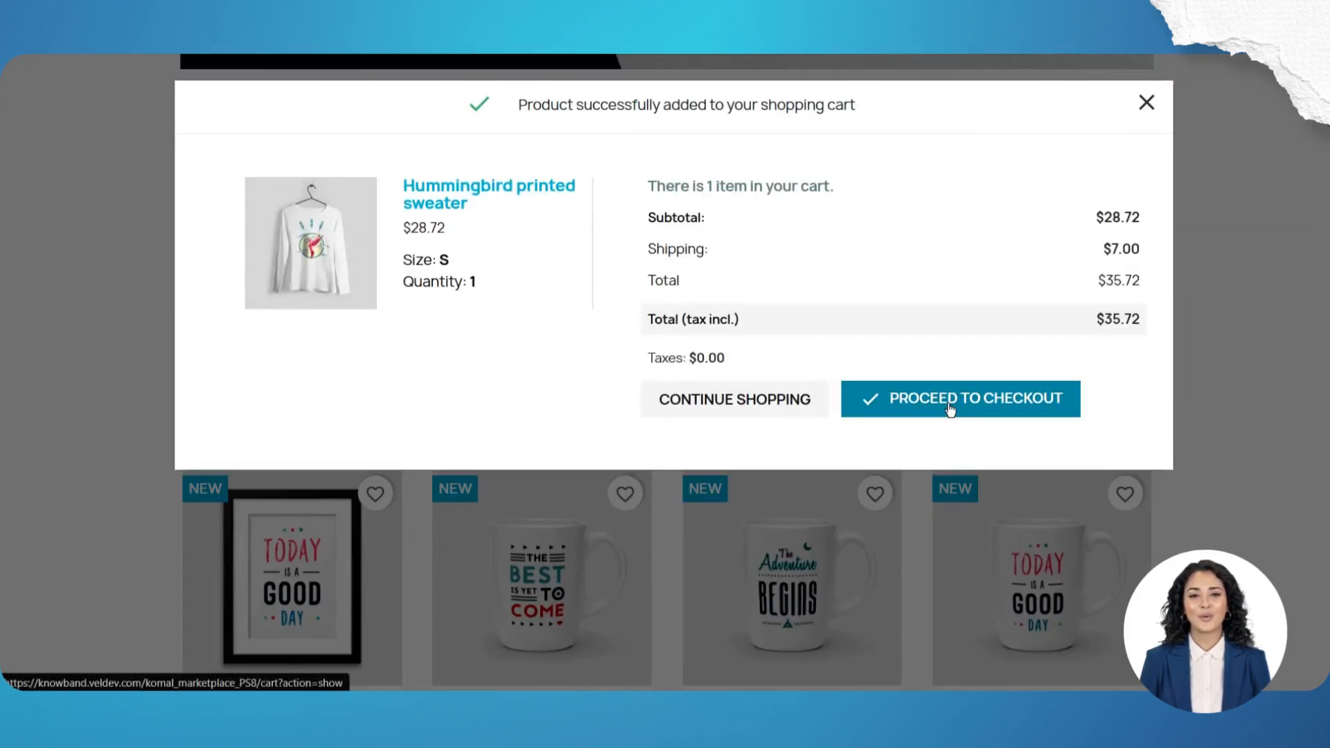
{"action": "left_click", "coordinate": [949, 410]}
{"action": "left_click", "coordinate": [953, 434]}
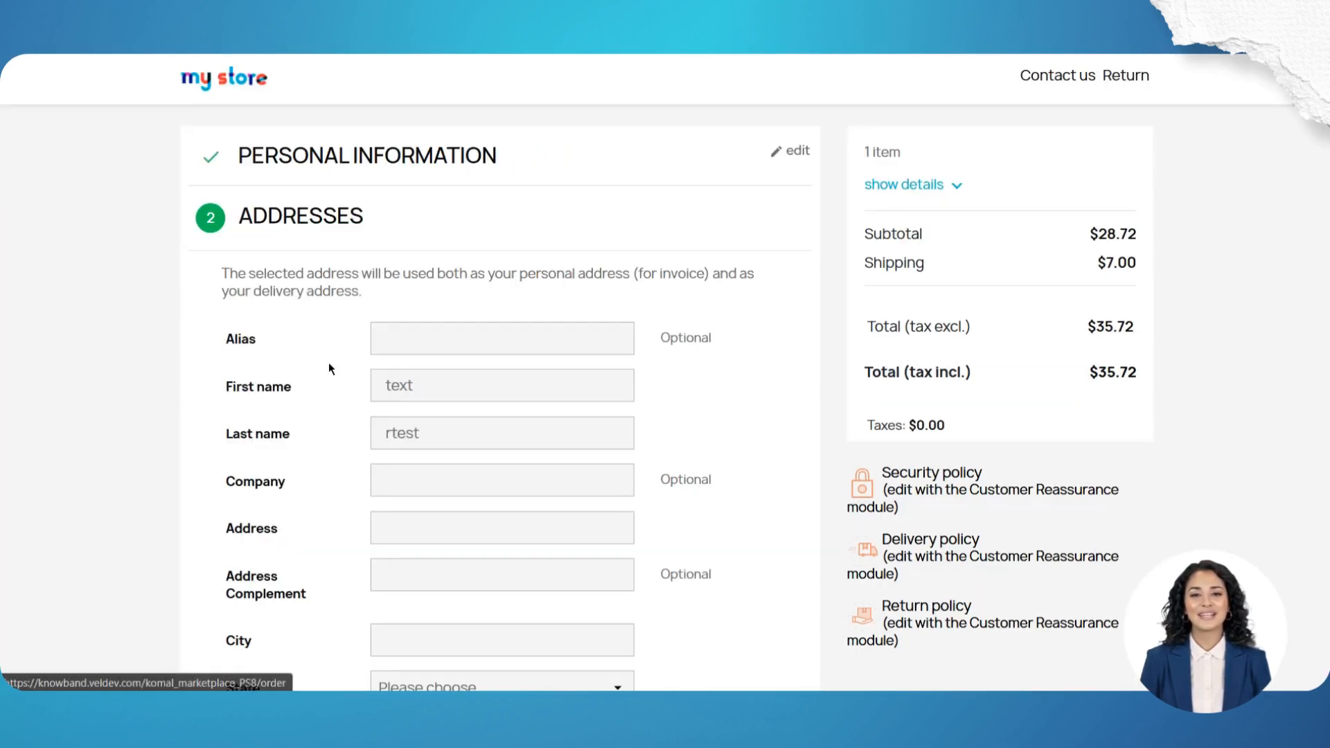
Fill in the customer's delivery address and contact details at checkout and submit the address for both delivery and invoice
{"action": "left_click", "coordinate": [413, 326]}
{"action": "left_click", "coordinate": [519, 381]}
{"action": "left_click", "coordinate": [461, 474]}
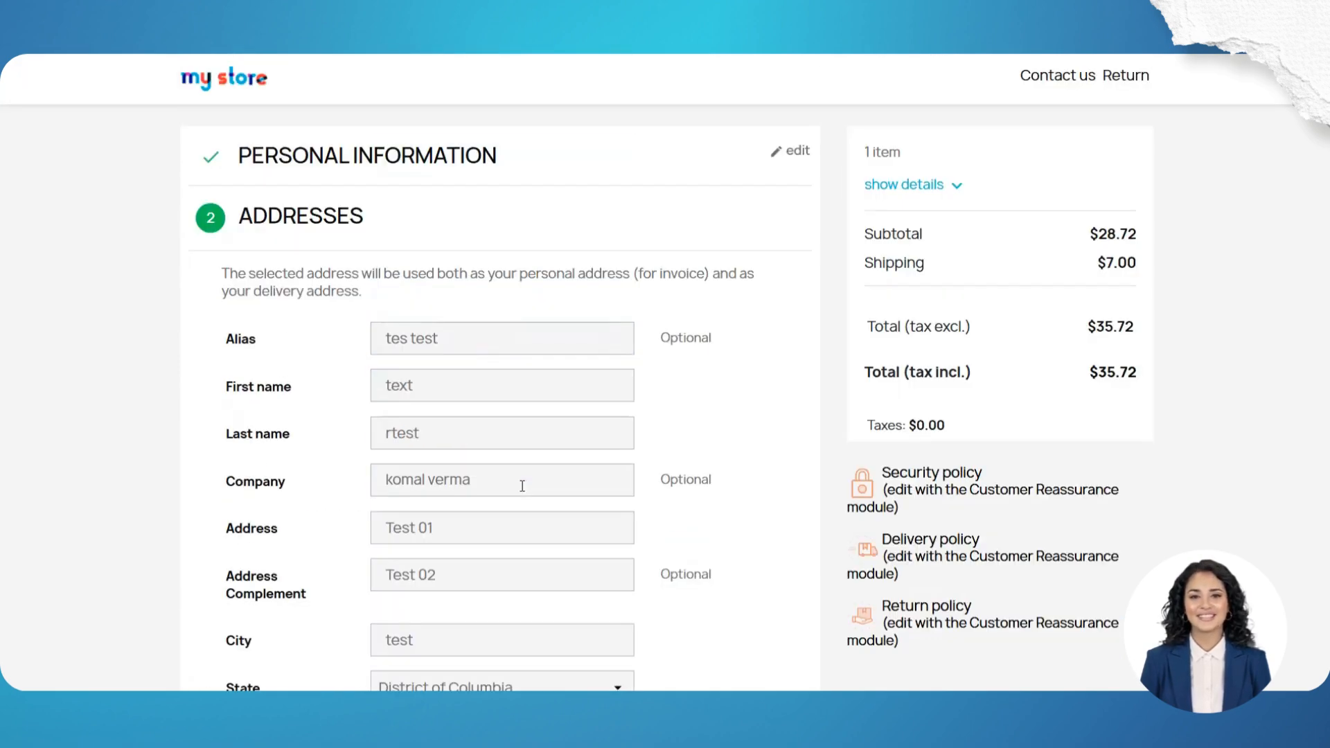
{"action": "scroll", "coordinate": [523, 486], "scroll_direction": "down", "scroll_amount": 5}
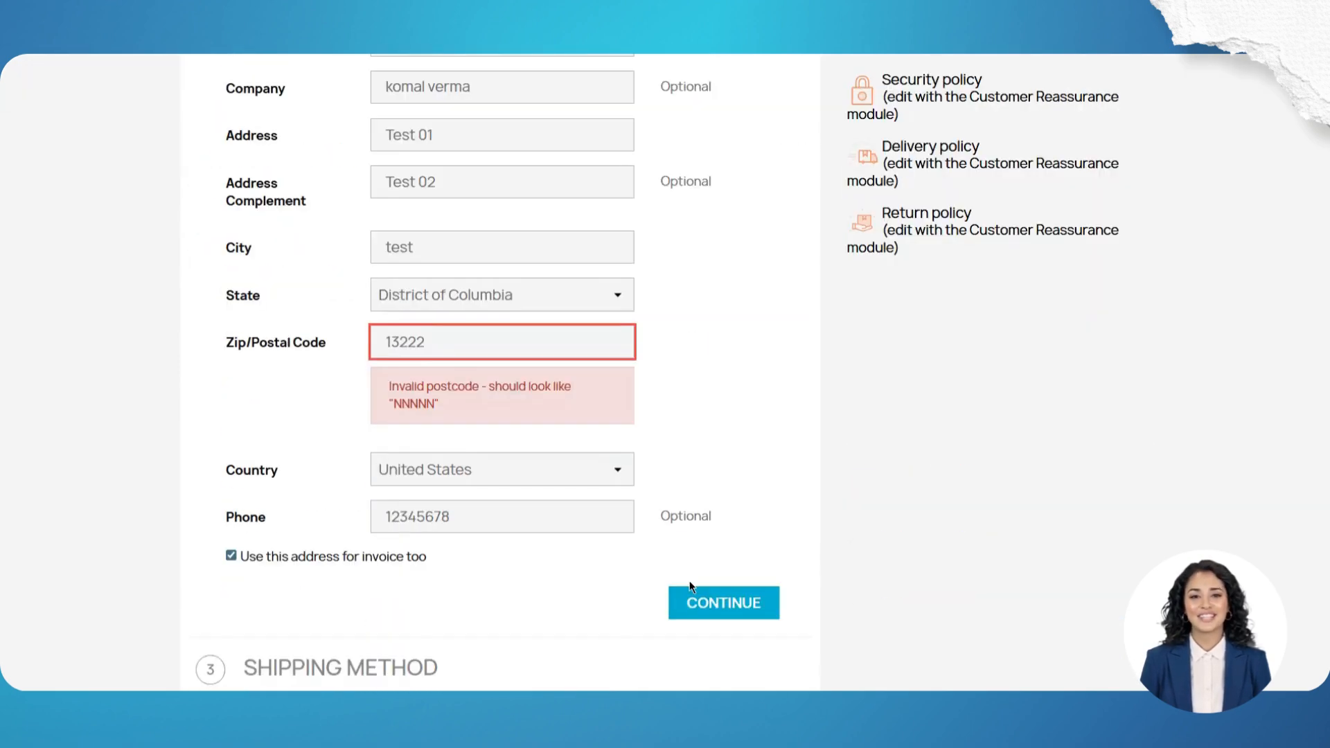
{"action": "left_click", "coordinate": [693, 602]}
Accept My carrier as the shipping method and place the order with bank wire payment, agreeing to the terms of service
{"action": "scroll", "coordinate": [685, 608], "scroll_direction": "down", "scroll_amount": 2}
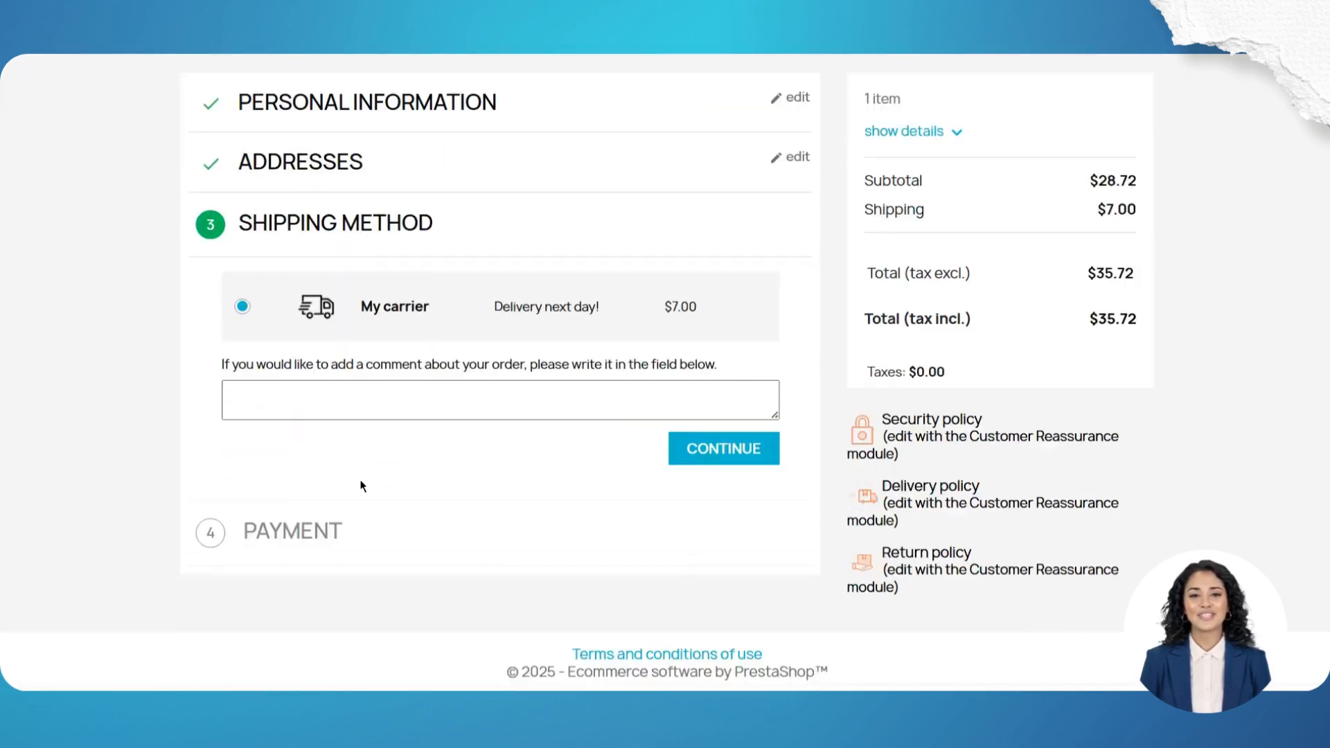
{"action": "left_click", "coordinate": [743, 450]}
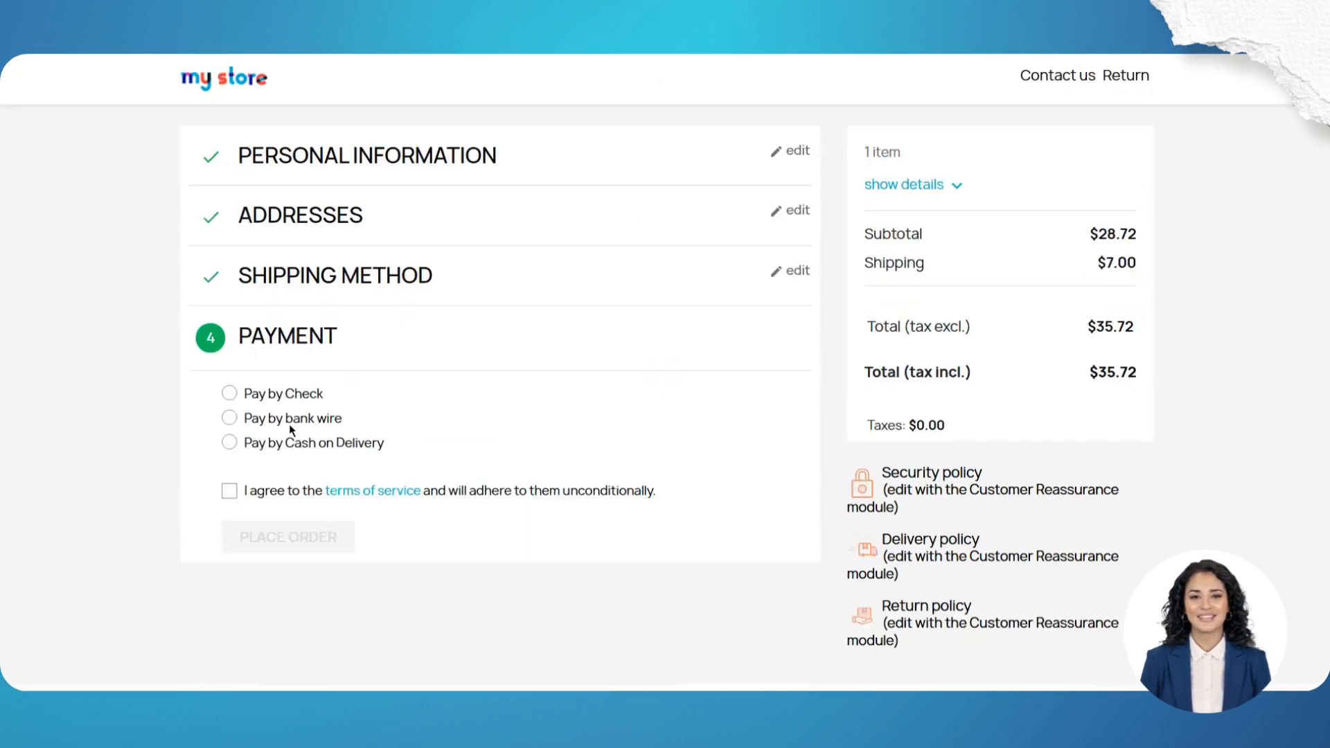
{"action": "left_click", "coordinate": [259, 420]}
{"action": "left_click", "coordinate": [228, 550]}
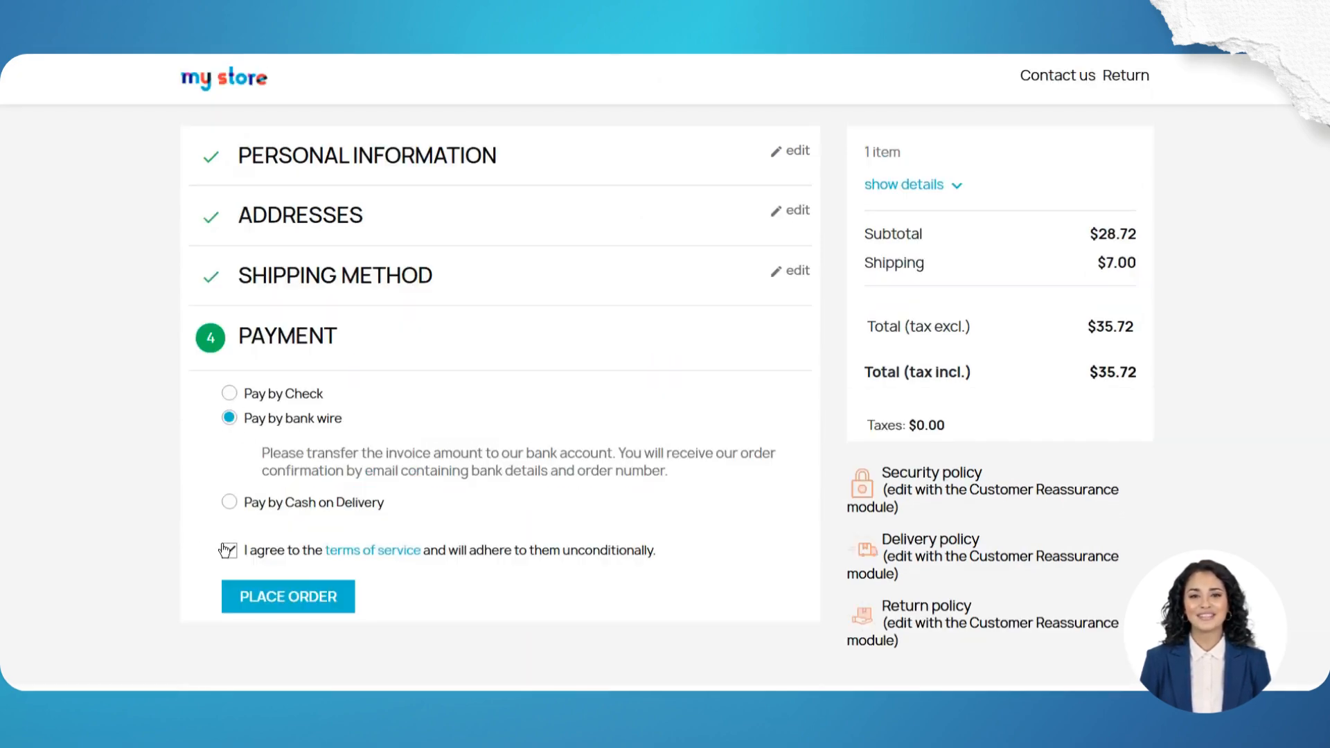
{"action": "left_click", "coordinate": [251, 596]}
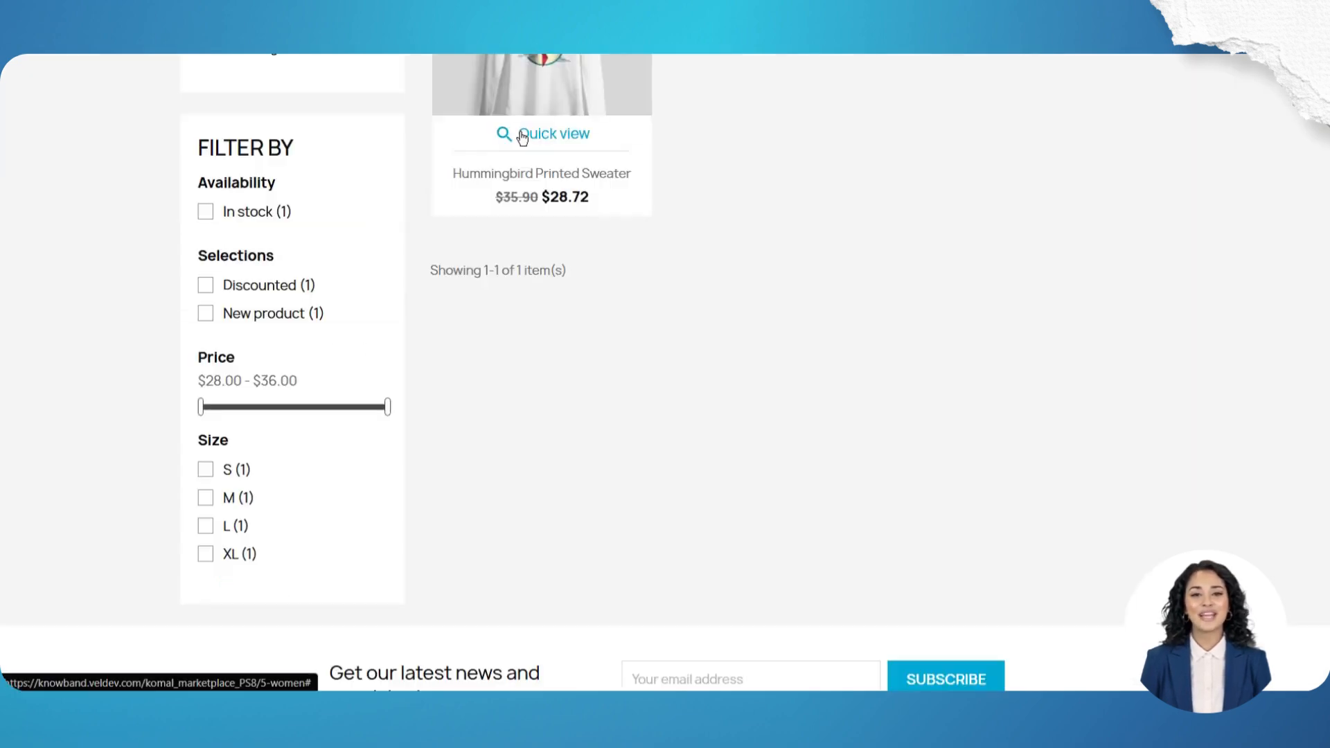
Place a second order for five size S Hummingbird Printed Sweaters and one "The best is yet to come" mug, paying by Cash on Delivery
{"action": "left_click", "coordinate": [525, 133]}
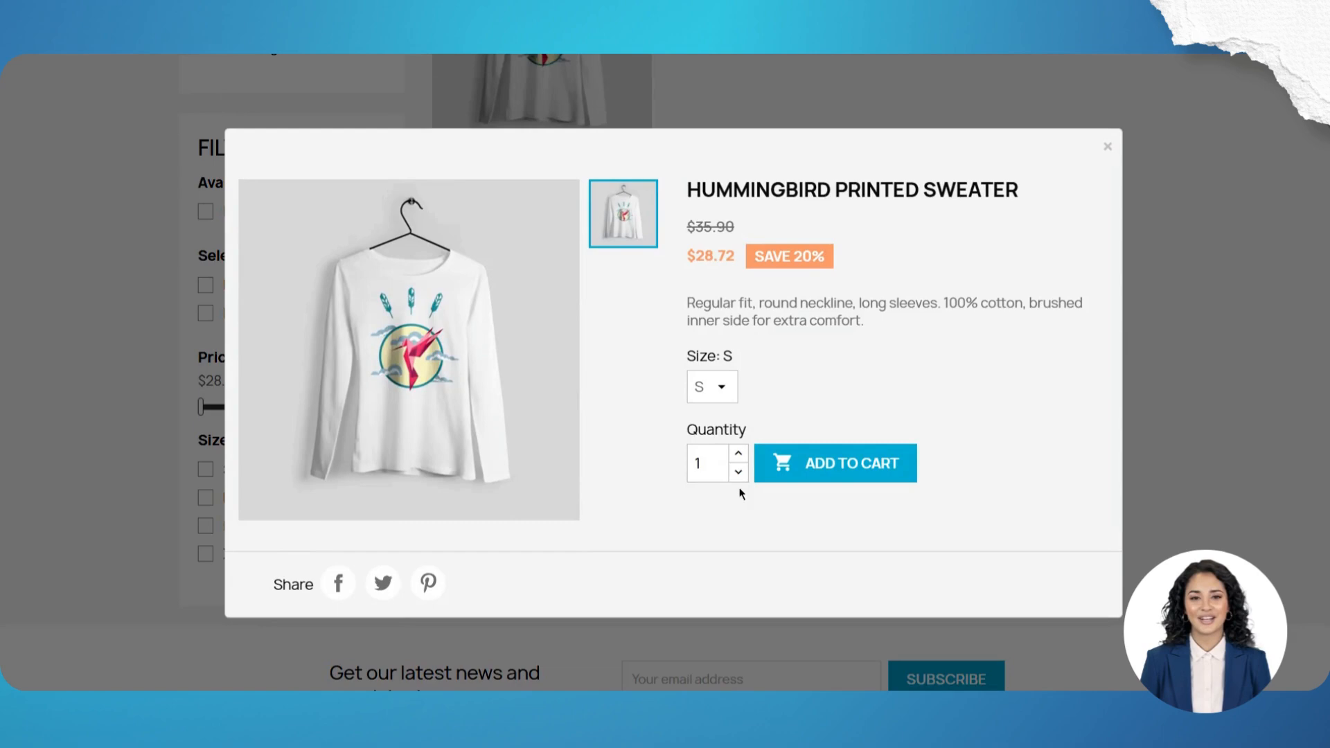
{"action": "left_click", "coordinate": [739, 463]}
{"action": "left_click", "coordinate": [849, 463]}
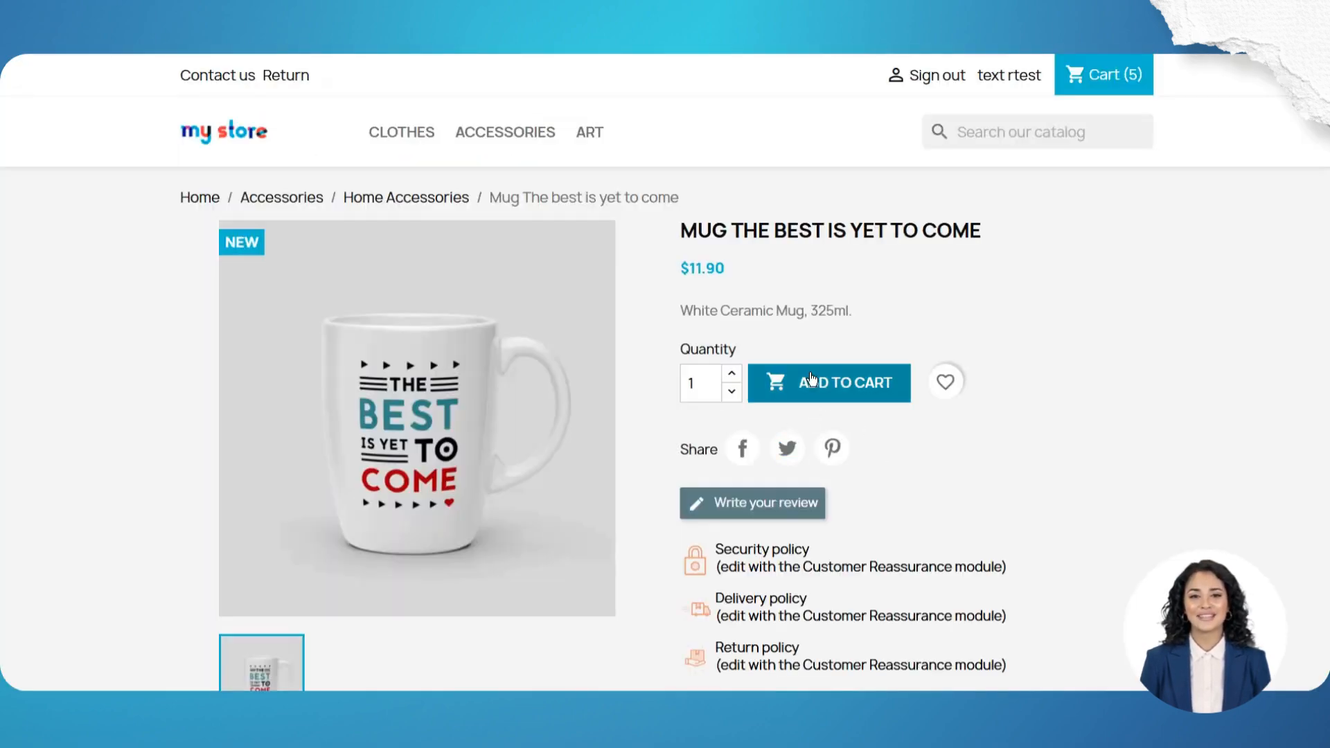
{"action": "left_click", "coordinate": [812, 379]}
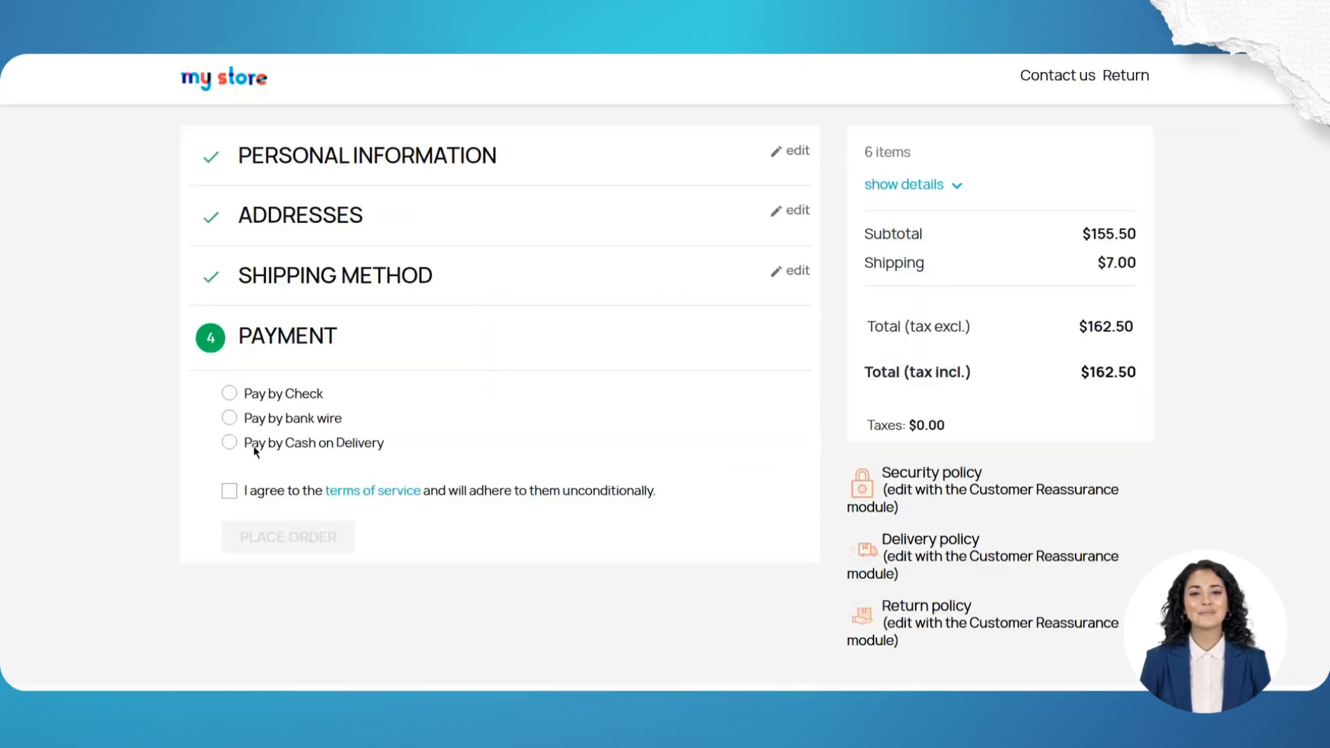
{"action": "left_click", "coordinate": [255, 449]}
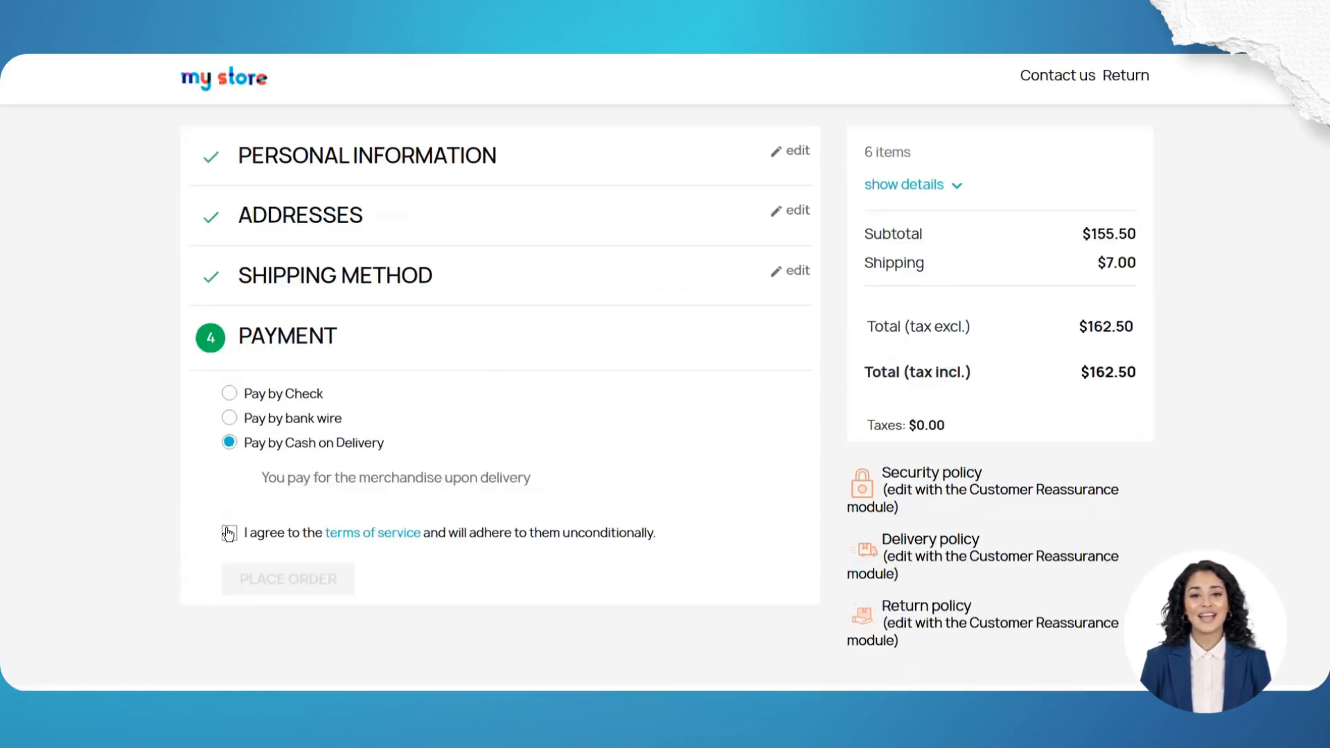
{"action": "left_click", "coordinate": [228, 532]}
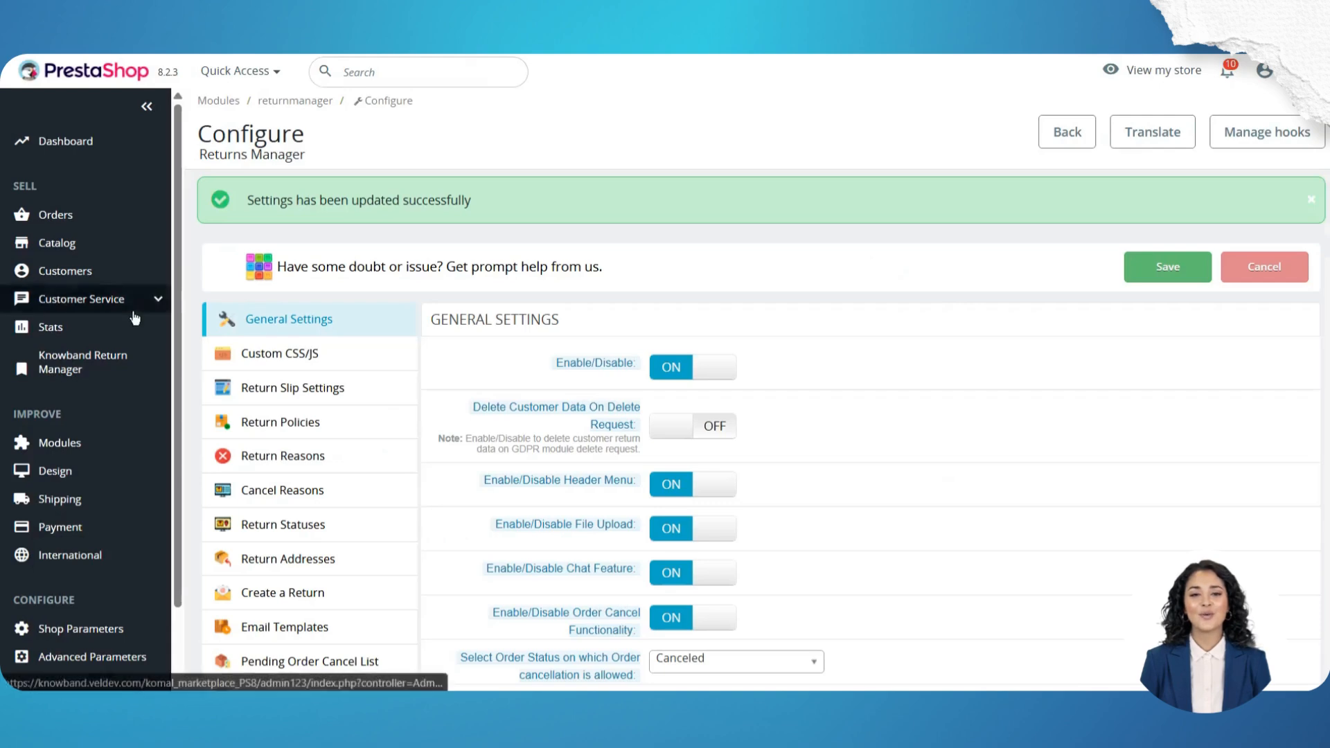
Switch to the PrestaShop back office and set the cash-on-delivery order to Delivered and the sweater's bank transfer order to Canceled
{"action": "left_click", "coordinate": [59, 216]}
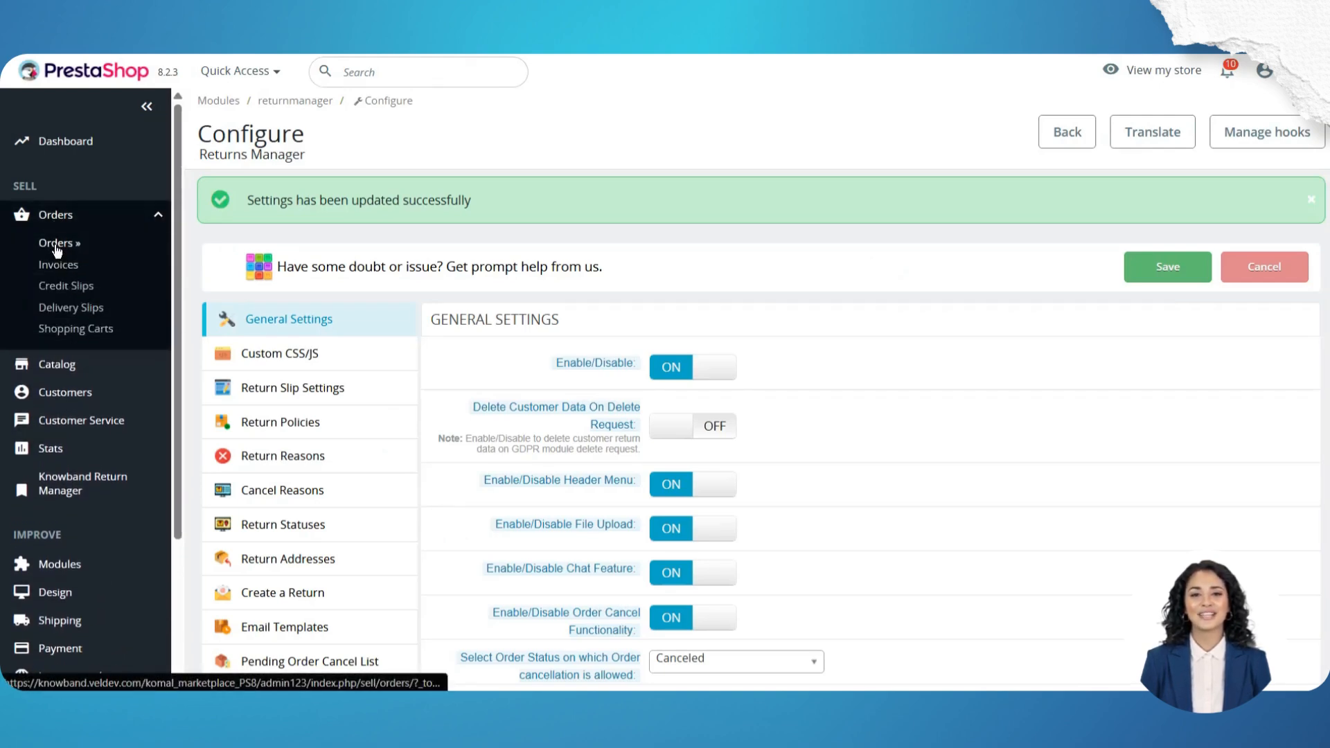
{"action": "left_click", "coordinate": [56, 245]}
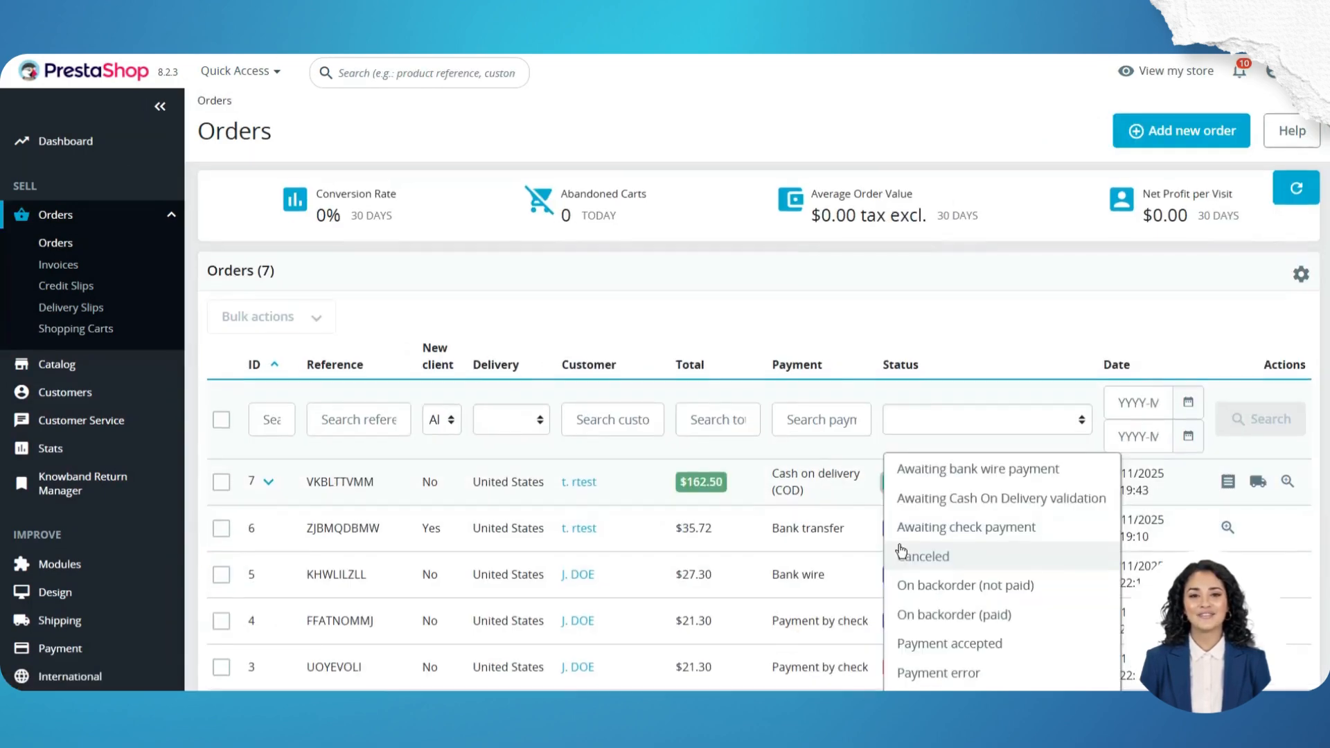
{"action": "left_click", "coordinate": [833, 521]}
{"action": "left_click", "coordinate": [901, 533]}
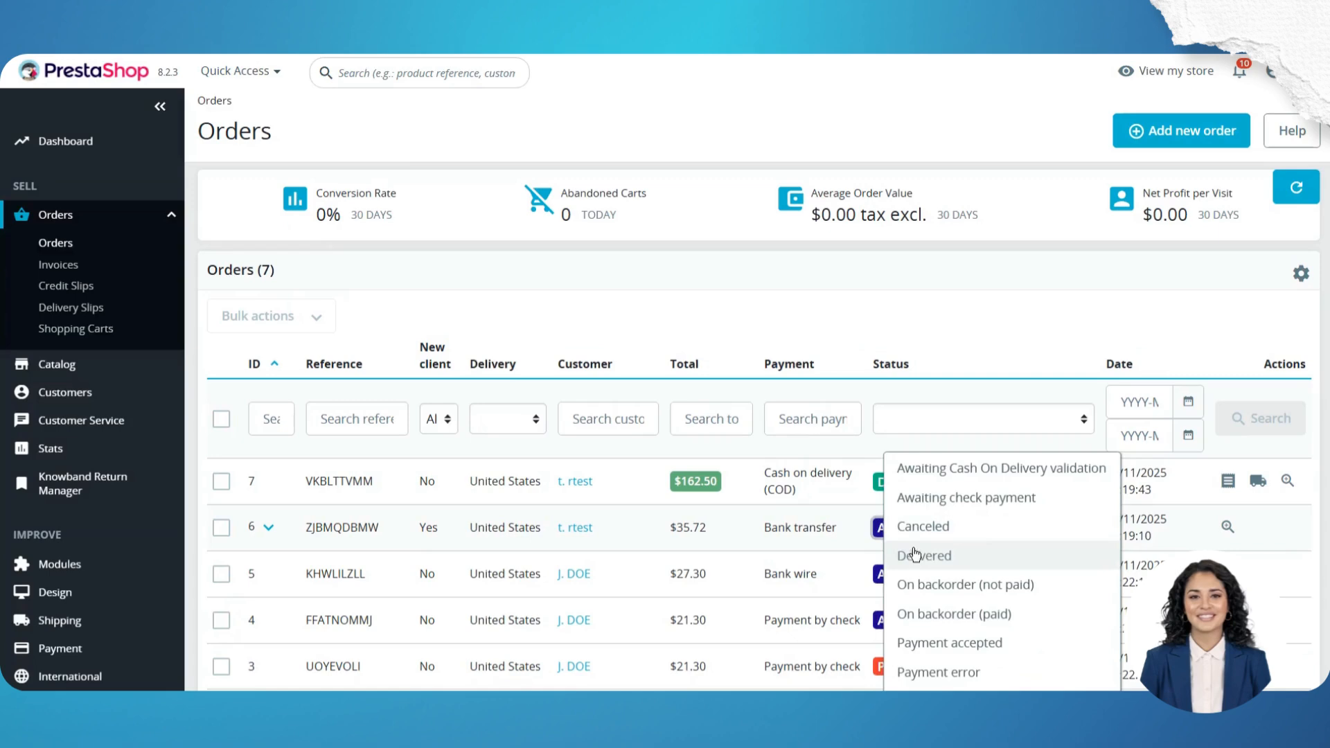
{"action": "left_click", "coordinate": [874, 521]}
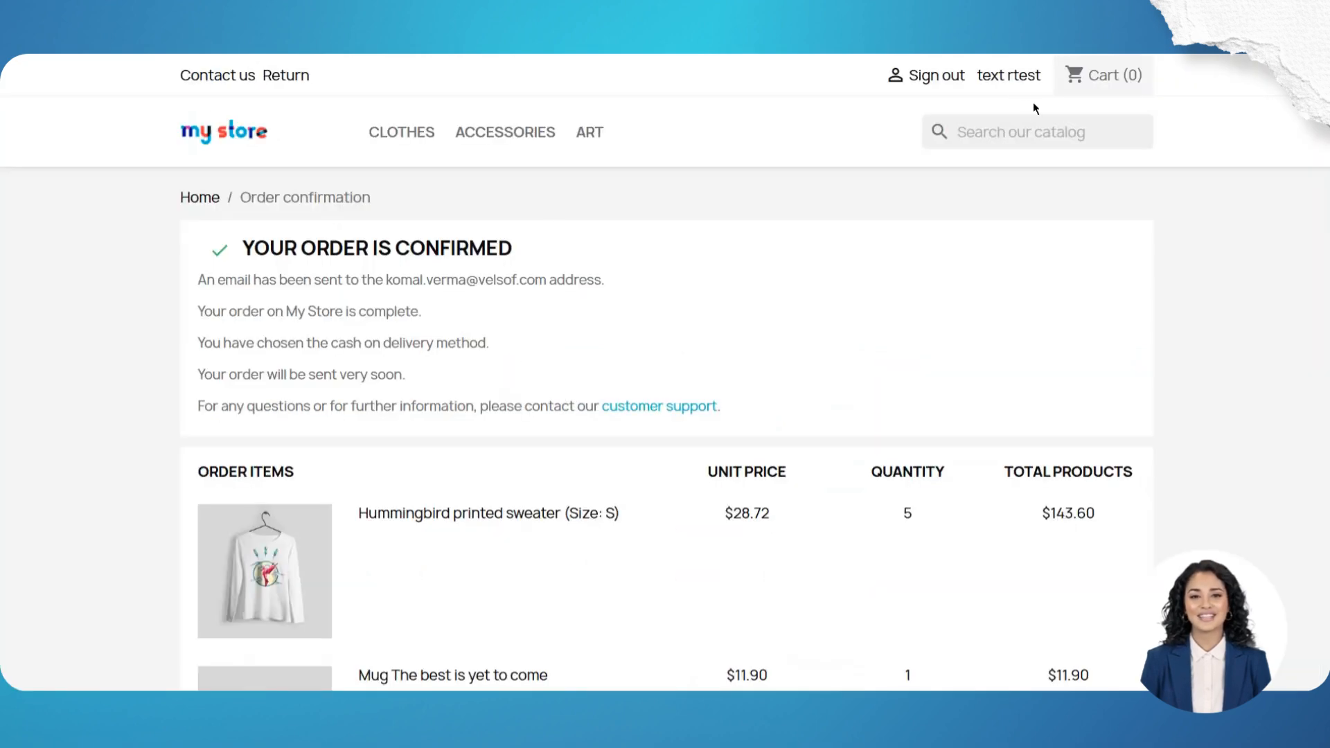
Switch to the storefront customer account, open Returns Manager and examine the return eligibility of the products in both orders
{"action": "left_click", "coordinate": [999, 73]}
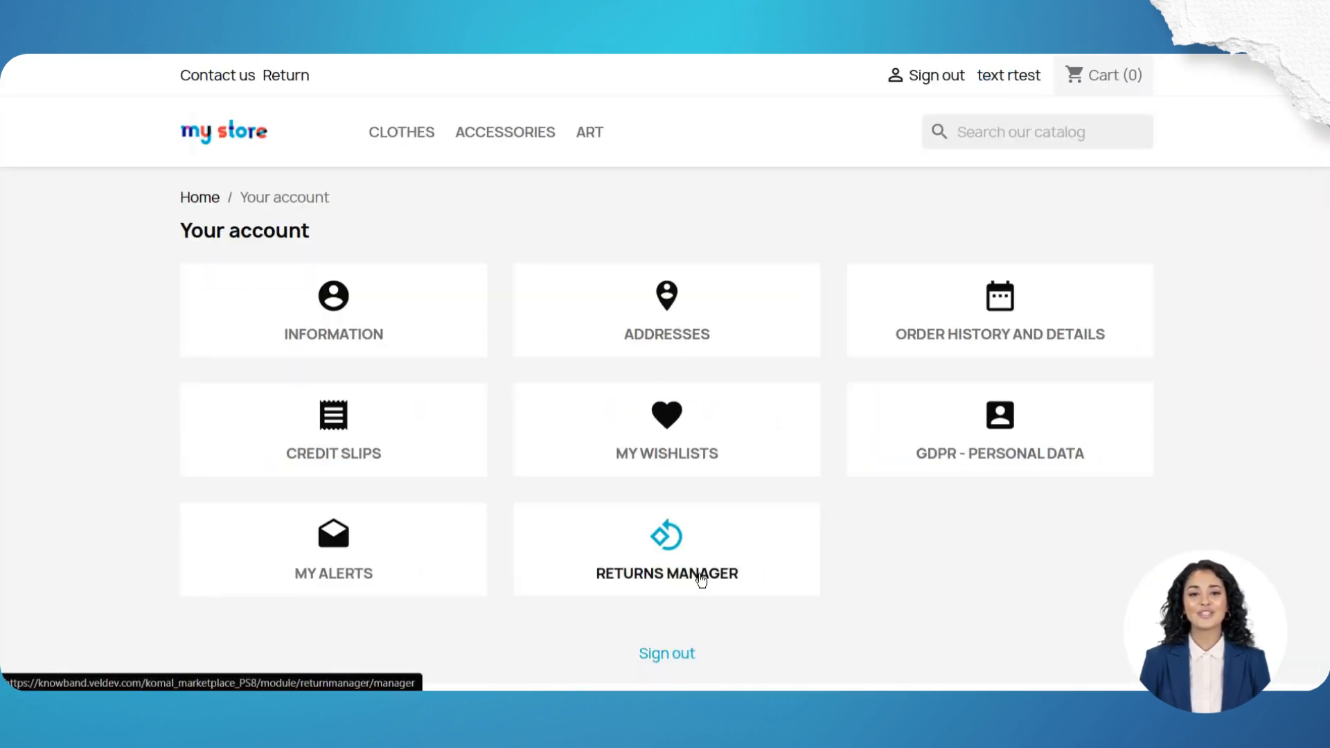
{"action": "left_click", "coordinate": [531, 529]}
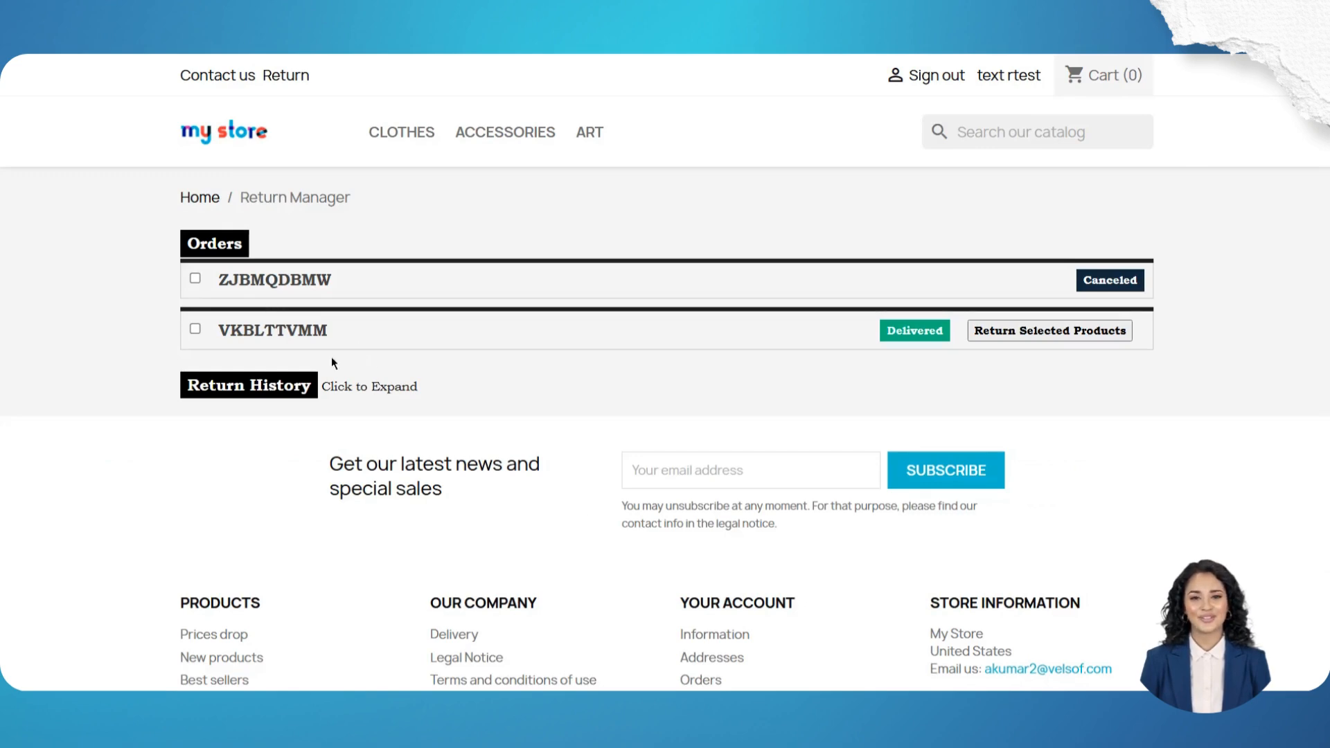
{"action": "left_click", "coordinate": [584, 279]}
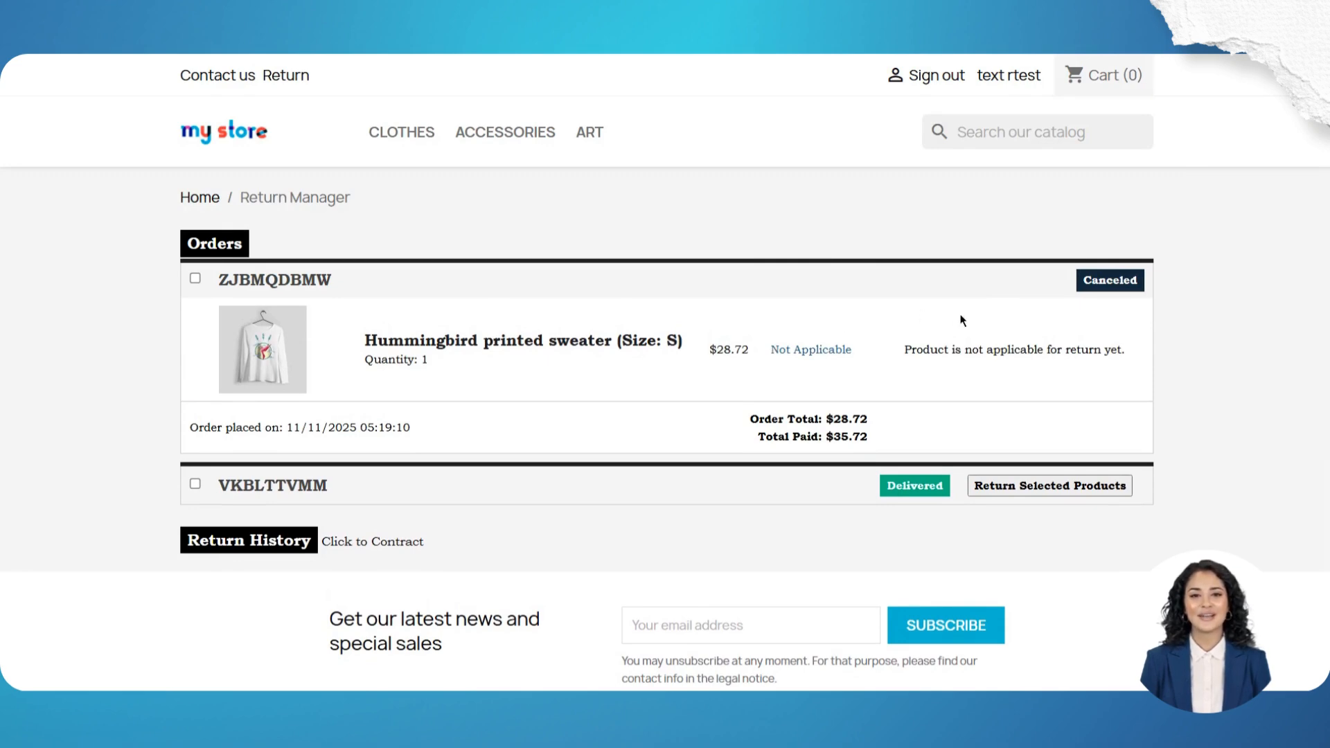
{"action": "left_click_drag", "start_coordinate": [914, 354], "coordinate": [1070, 362]}
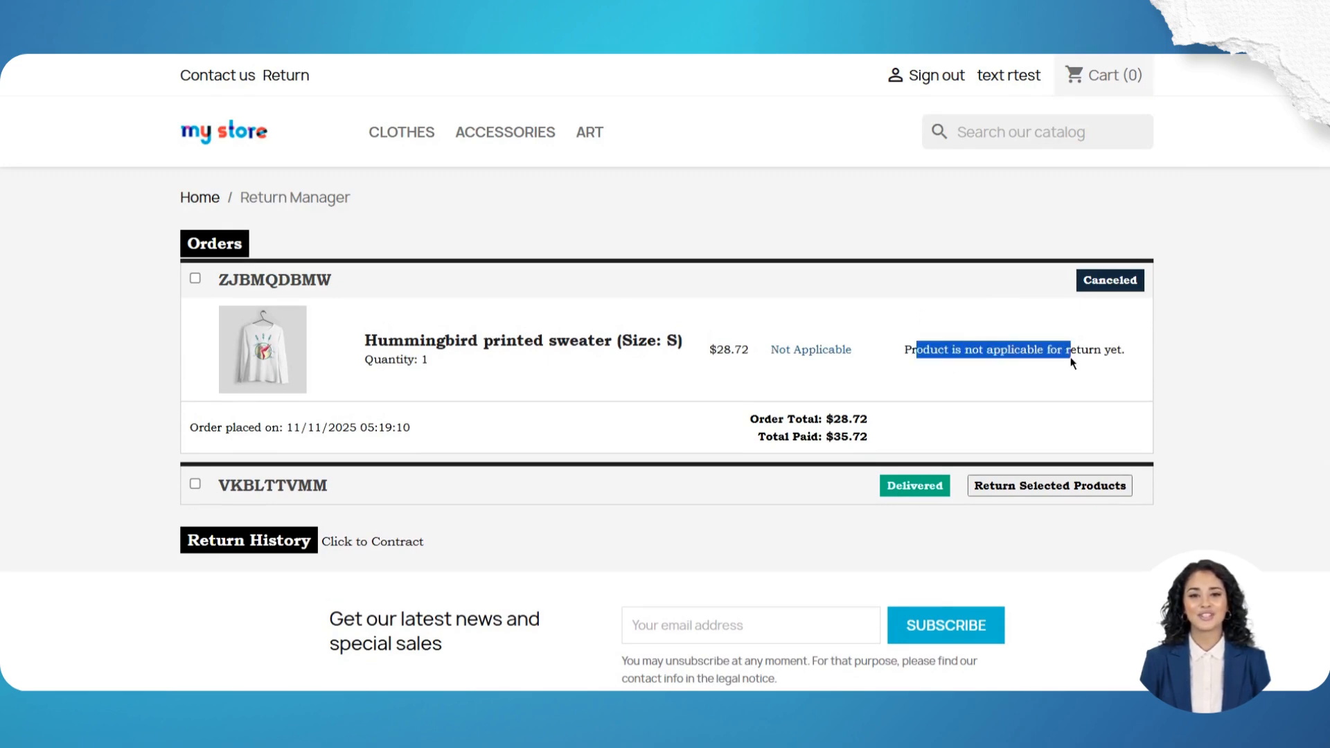
{"action": "left_click", "coordinate": [458, 483]}
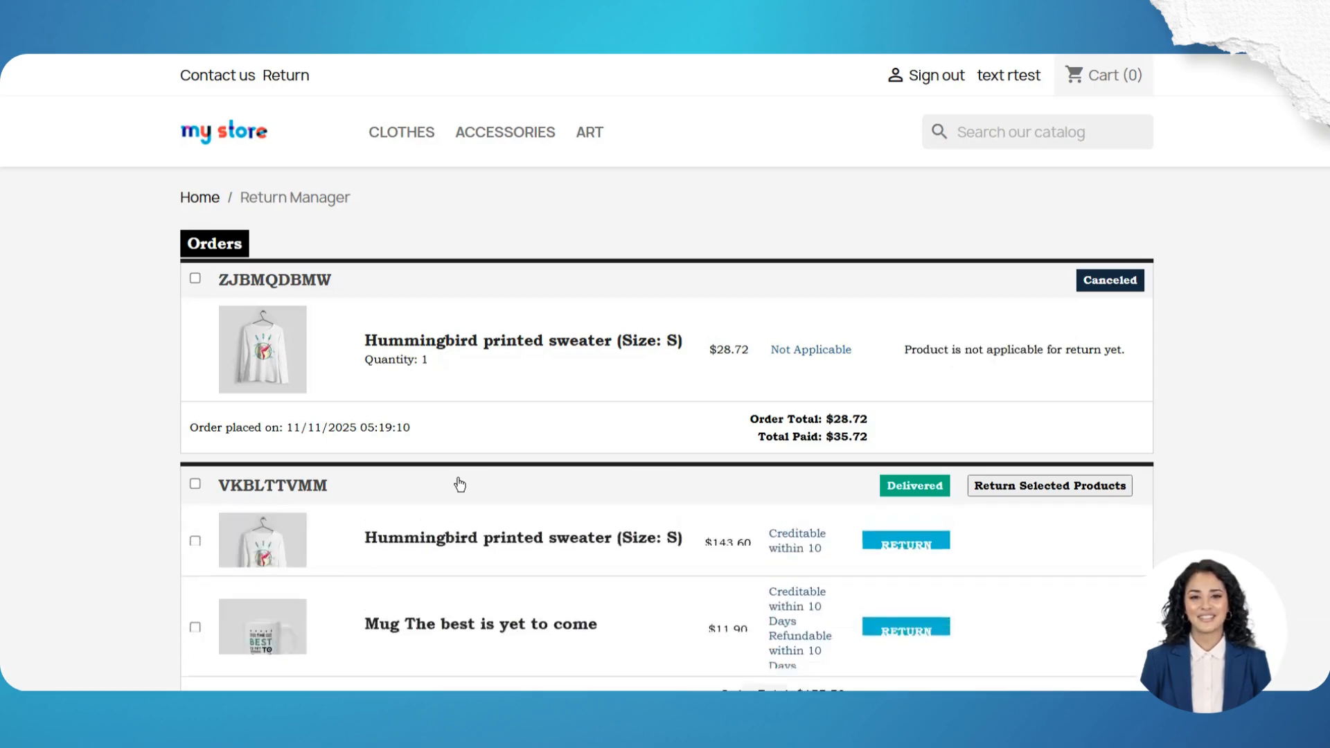
{"action": "scroll", "coordinate": [794, 568], "scroll_direction": "down", "scroll_amount": 3}
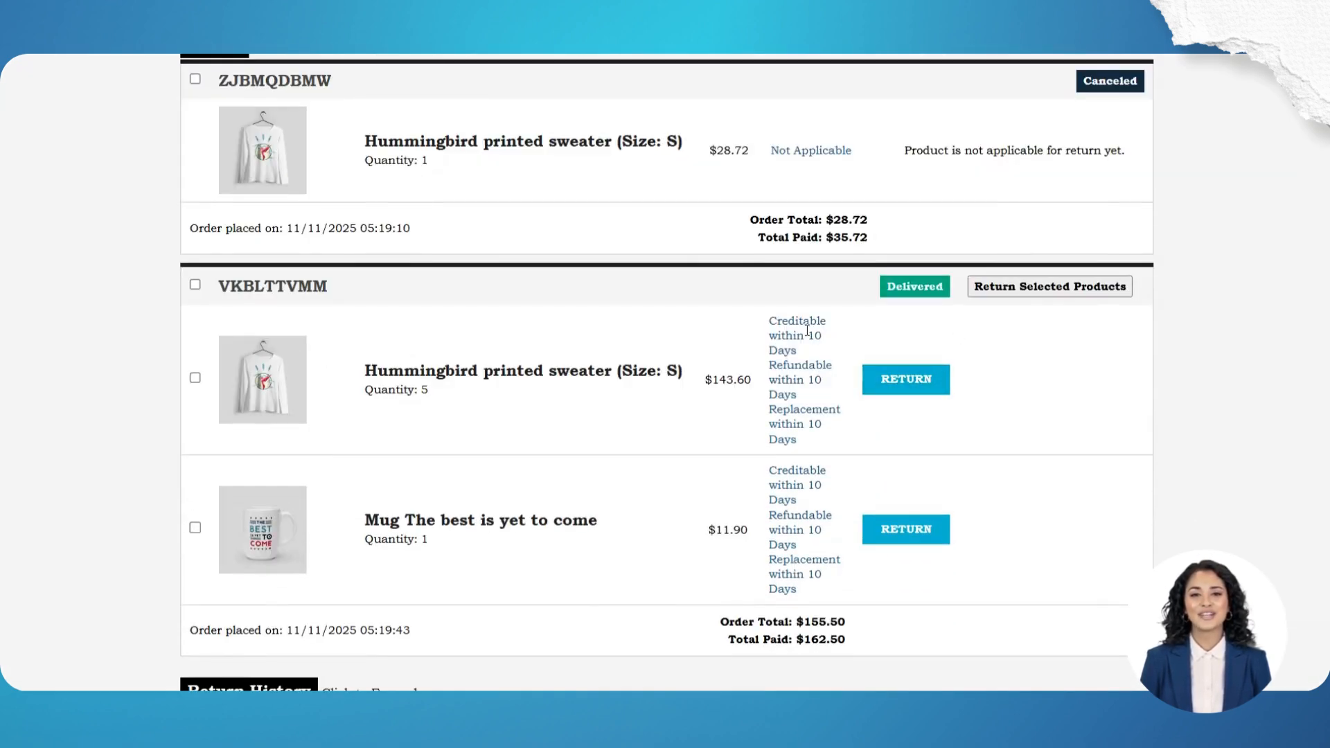
Check the credit, refund and replacement periods offered for the sweater in the delivered order
{"action": "left_click_drag", "start_coordinate": [771, 316], "coordinate": [823, 437]}
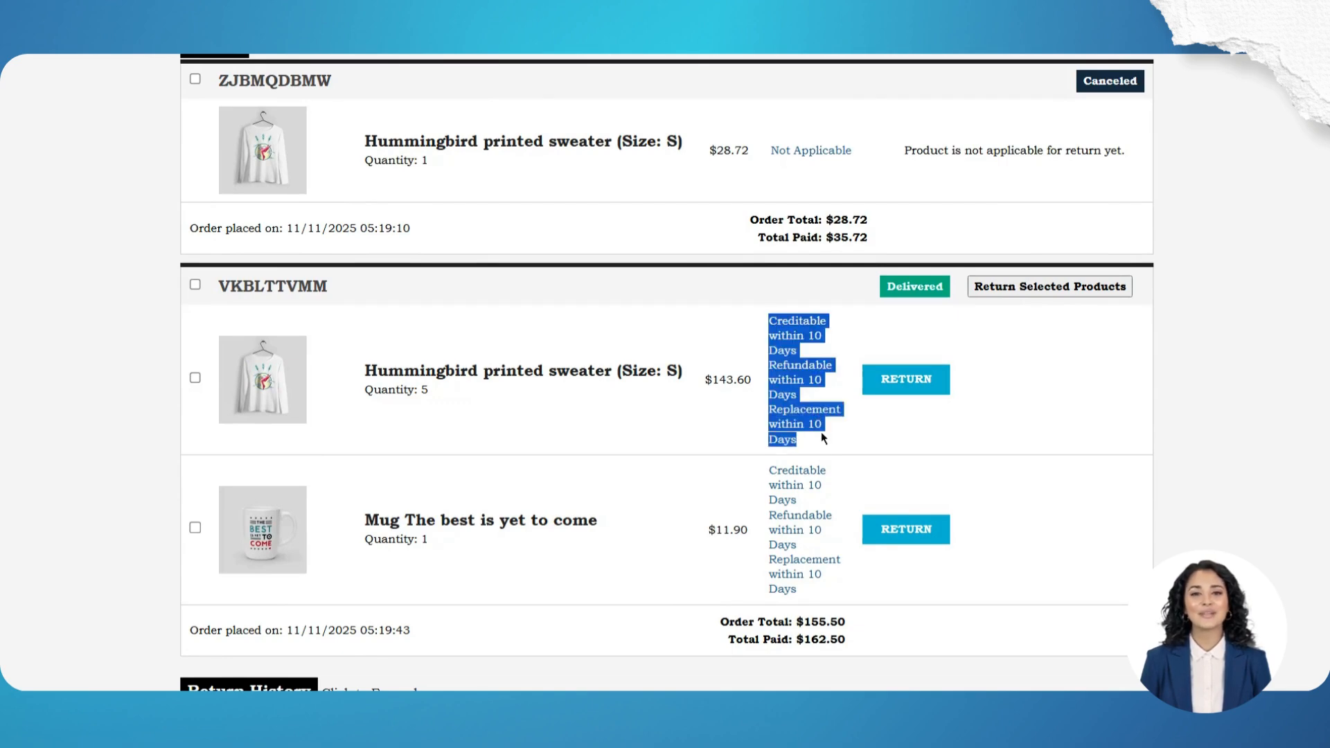
{"action": "left_click", "coordinate": [791, 347]}
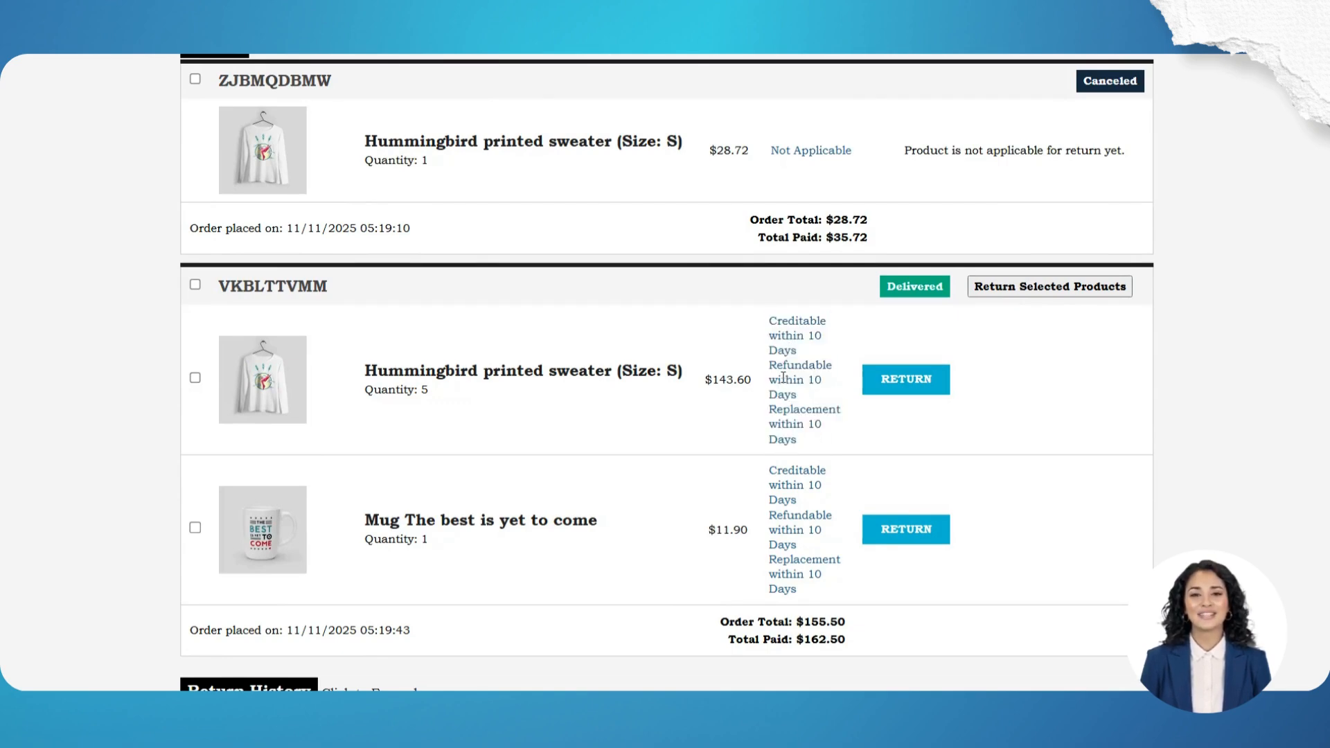
{"action": "triple_click", "coordinate": [783, 377]}
{"action": "left_click", "coordinate": [787, 414]}
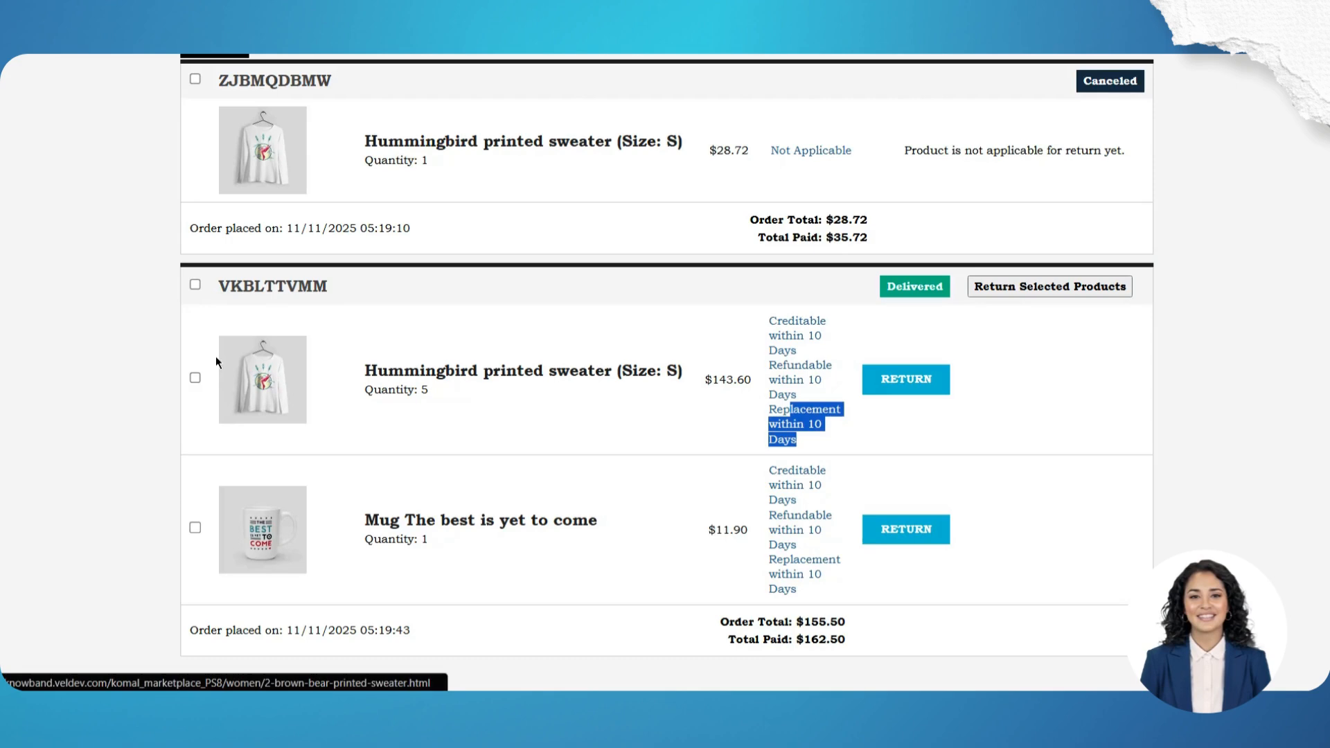
Select the sweater and the mug in the delivered order and open the combined return request form
{"action": "left_click", "coordinate": [192, 529]}
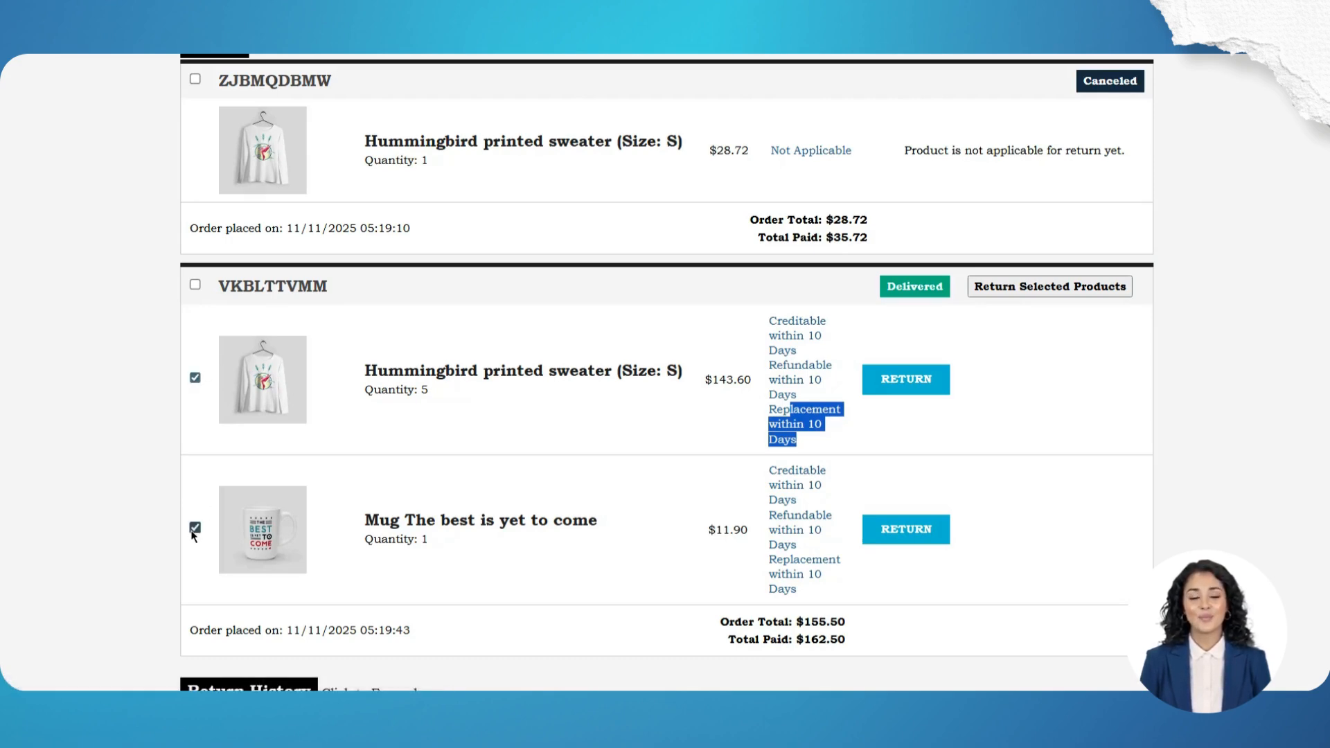
{"action": "left_click", "coordinate": [1054, 287]}
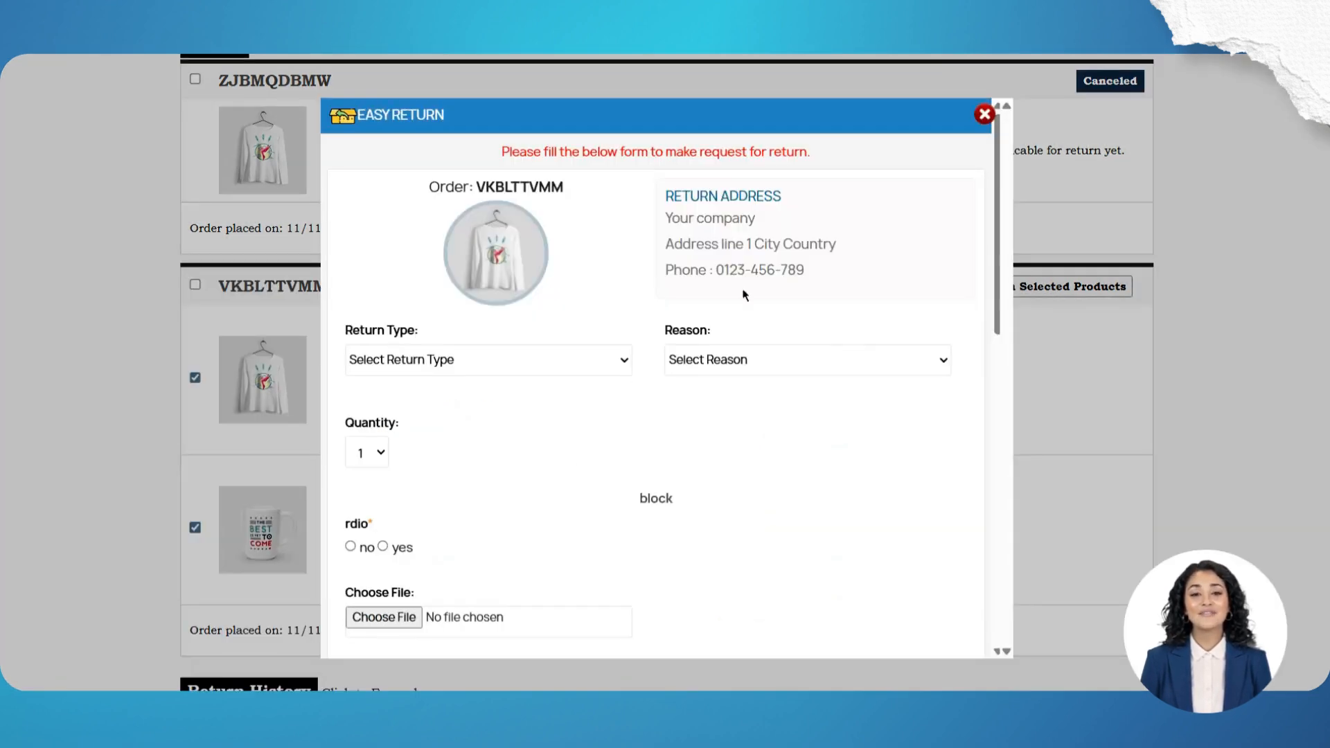
{"action": "scroll", "coordinate": [689, 297], "scroll_direction": "down", "scroll_amount": 6}
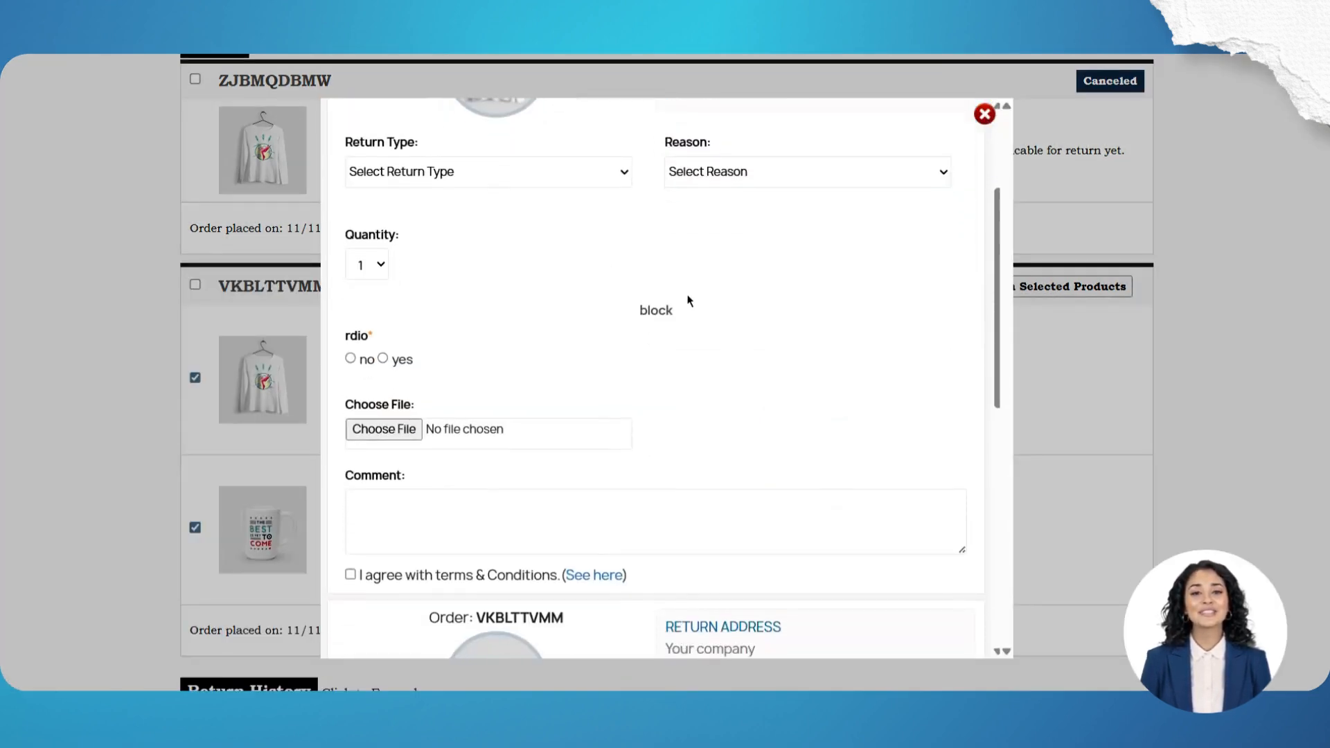
{"action": "scroll", "coordinate": [524, 449], "scroll_direction": "down", "scroll_amount": 3}
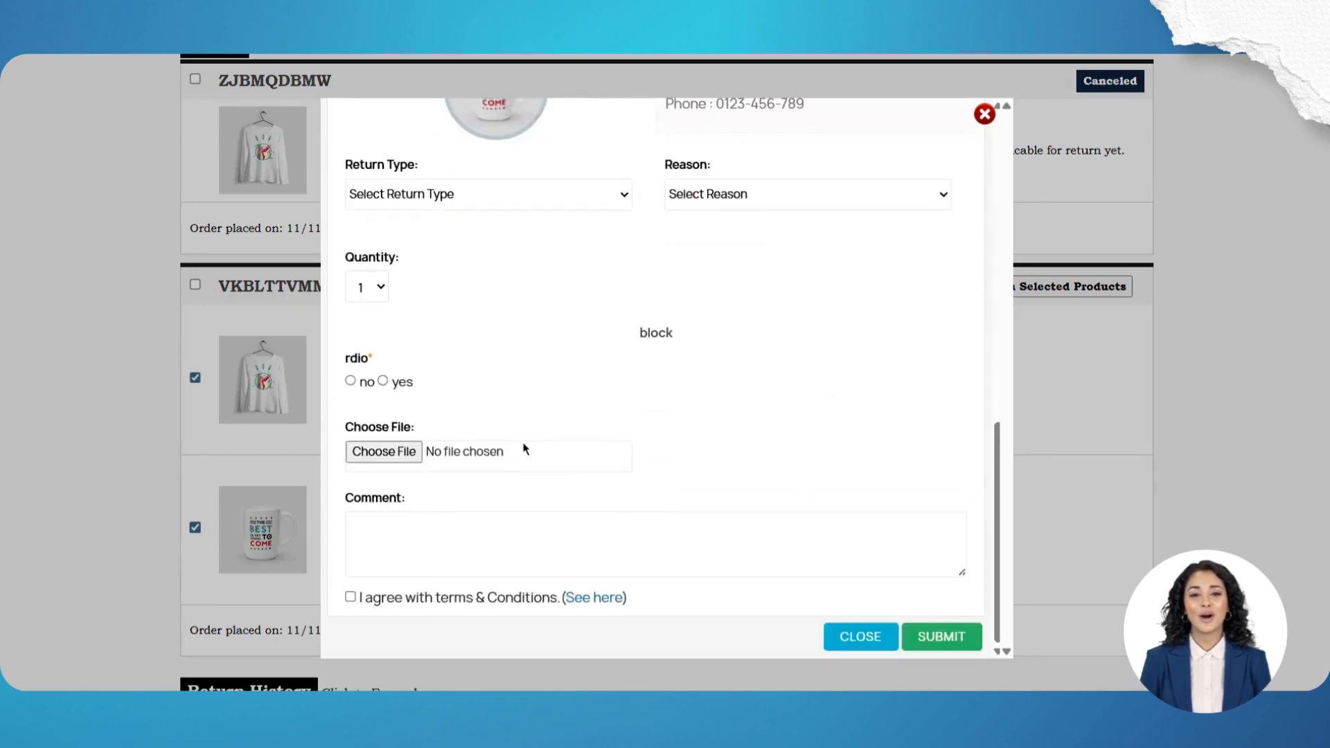
Fill in the sweater's return with type Credit, reason Wrong Product, rdio yes and the comment "oikjuhygfd"
{"action": "scroll", "coordinate": [506, 429], "scroll_direction": "up", "scroll_amount": 9}
{"action": "left_click", "coordinate": [786, 363]}
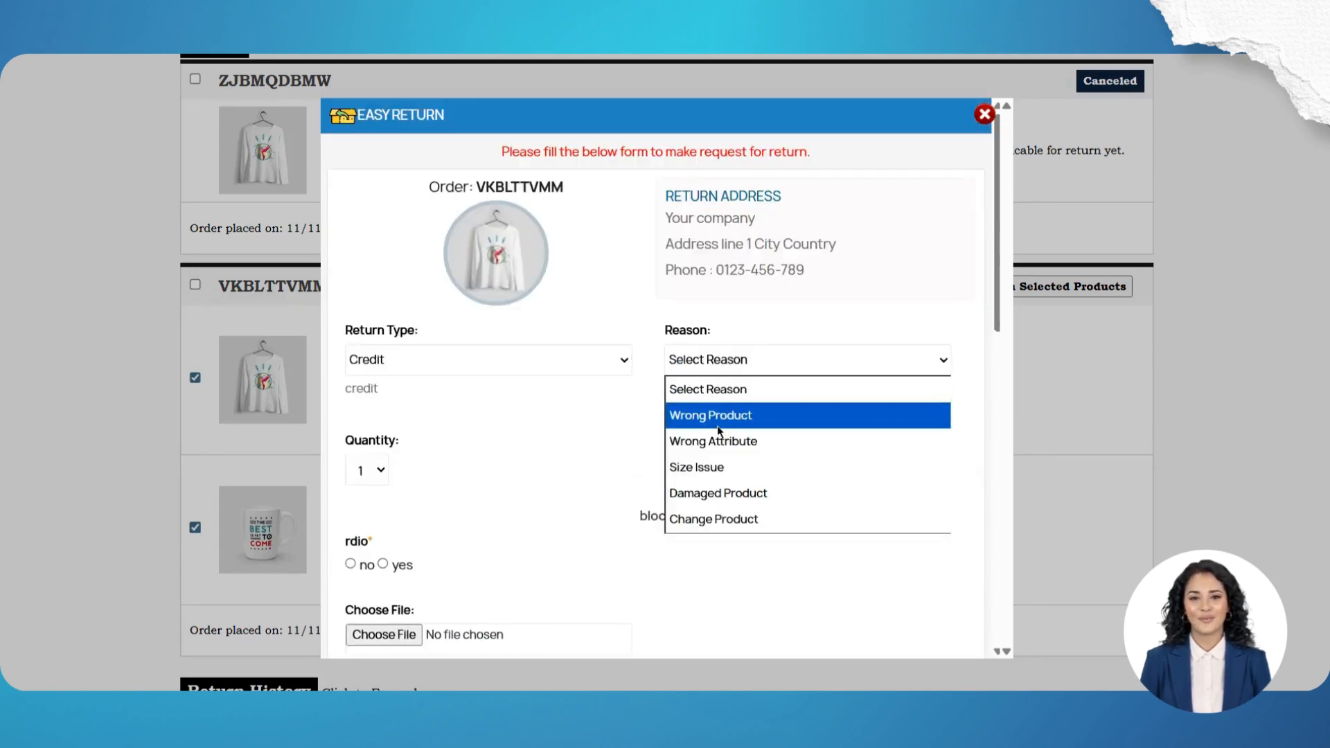
{"action": "left_click", "coordinate": [717, 415]}
{"action": "left_click", "coordinate": [383, 564]}
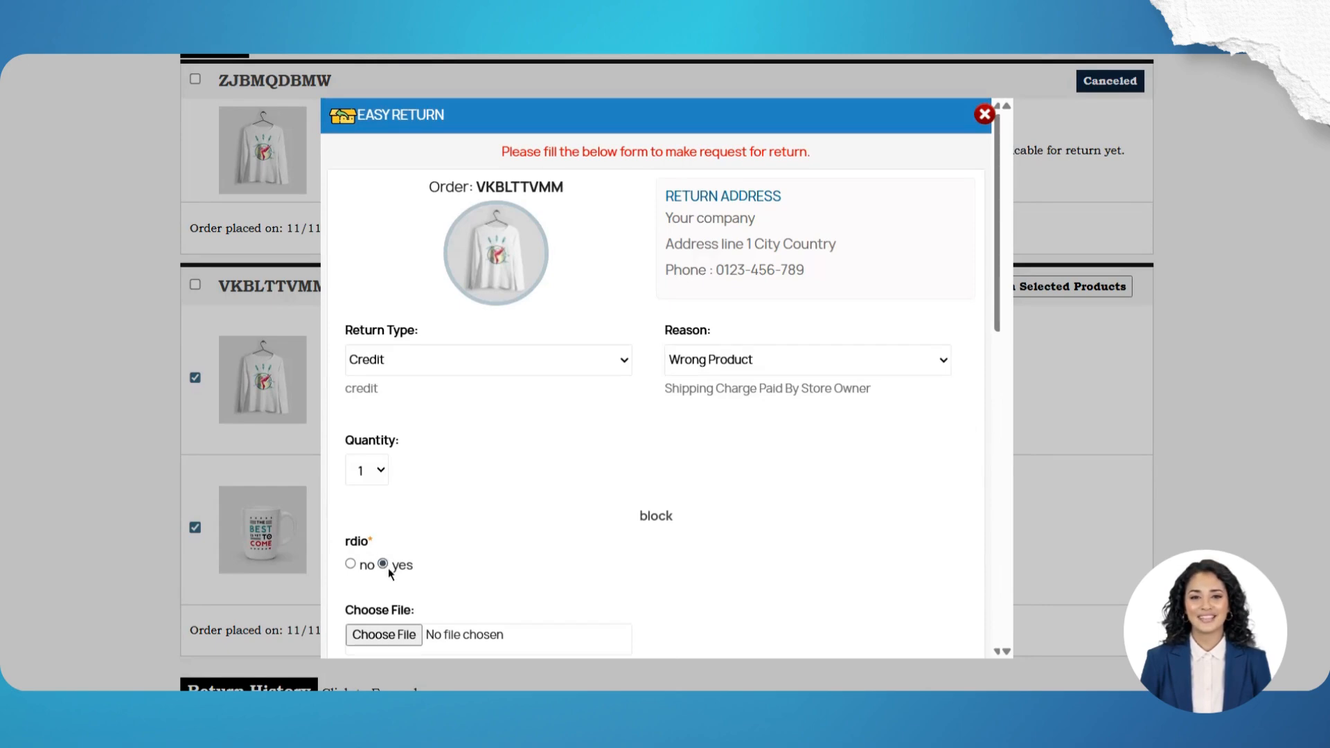
{"action": "scroll", "coordinate": [374, 542], "scroll_direction": "down", "scroll_amount": 7}
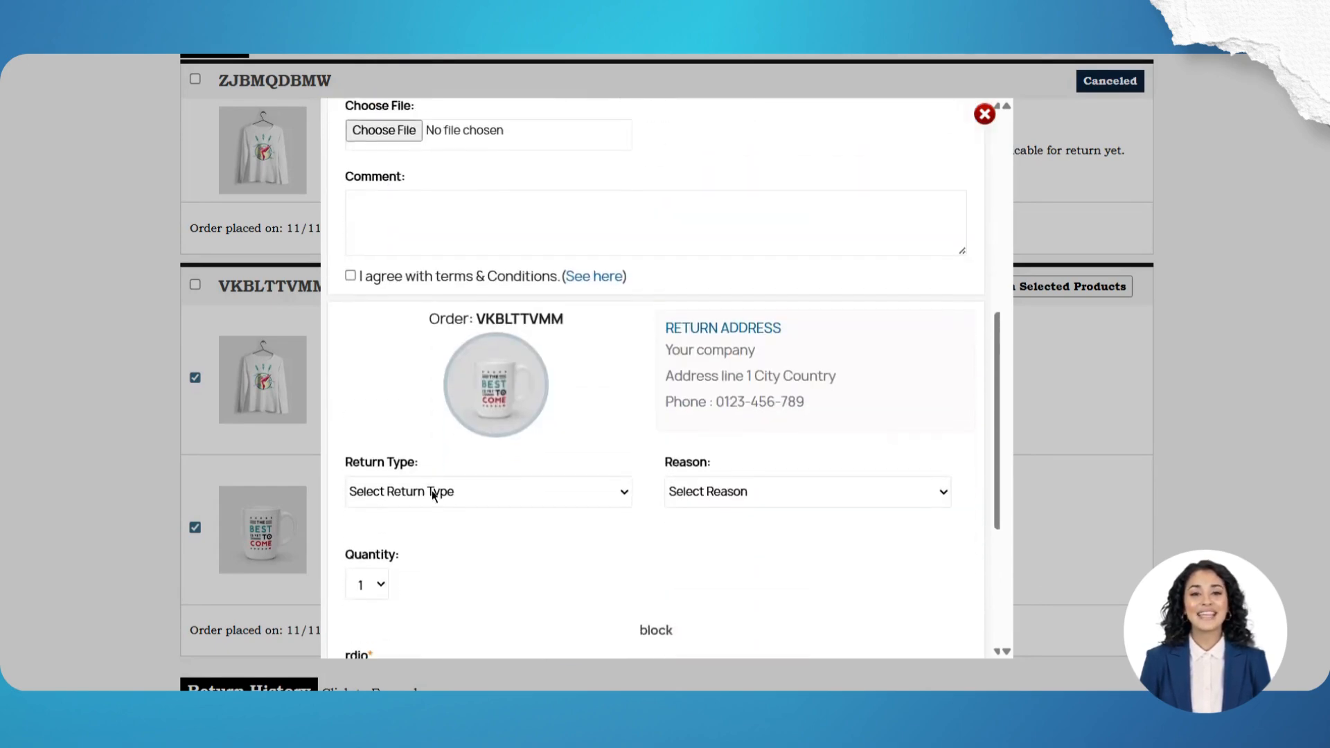
{"action": "left_click", "coordinate": [400, 217]}
{"action": "type", "text": "oikjuhygfd"}
Set the mug's return to Replacement for Wrong Attribute, requesting the Hummingbird printed sweater in Size - M, with rdio yes
{"action": "scroll", "coordinate": [401, 219], "scroll_direction": "down", "scroll_amount": 4}
{"action": "left_click", "coordinate": [401, 213]}
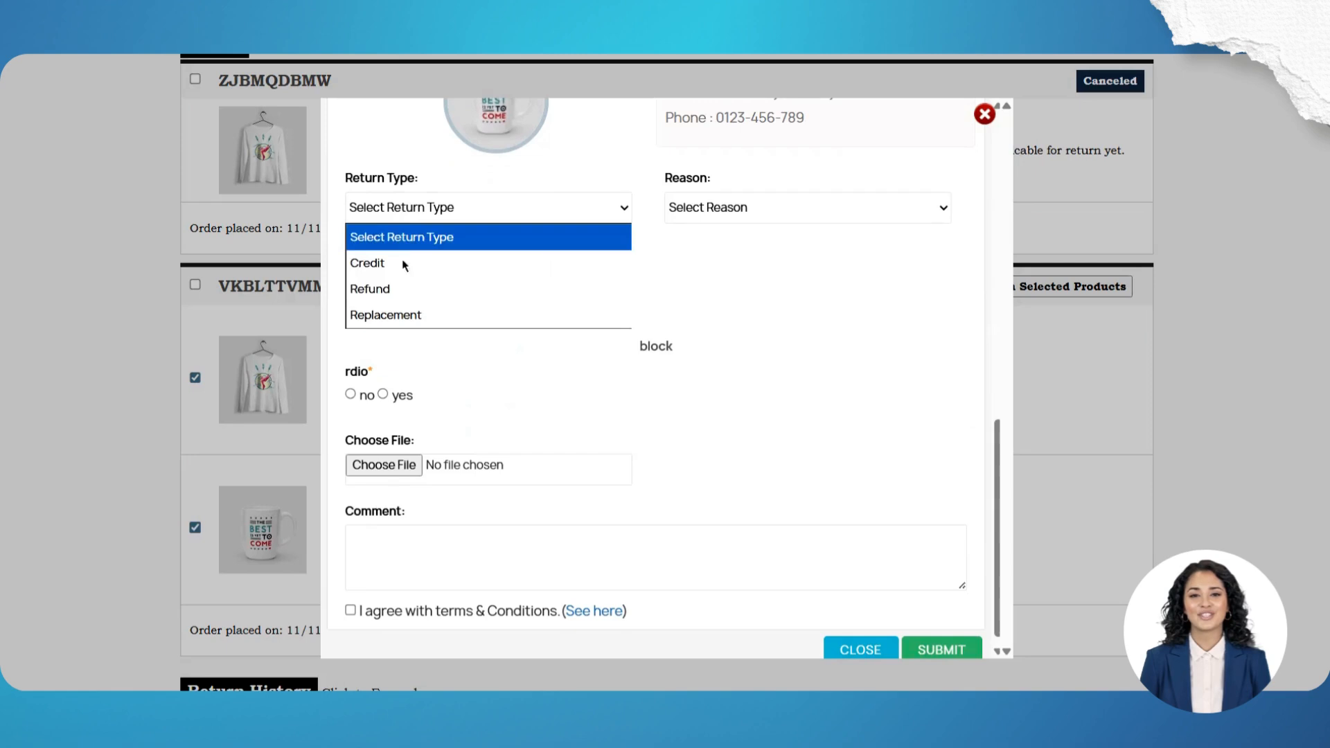
{"action": "left_click", "coordinate": [396, 337]}
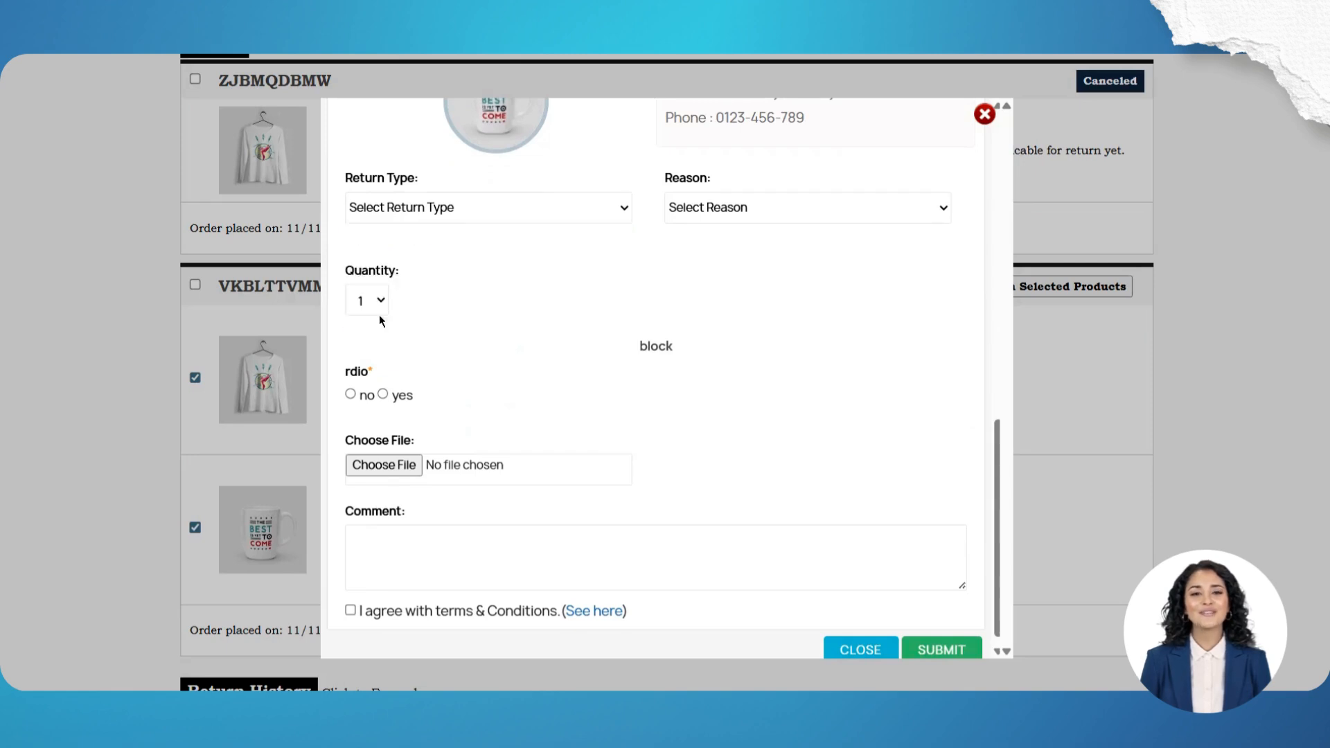
{"action": "left_click", "coordinate": [716, 208]}
{"action": "left_click", "coordinate": [716, 241]}
{"action": "left_click", "coordinate": [715, 209]}
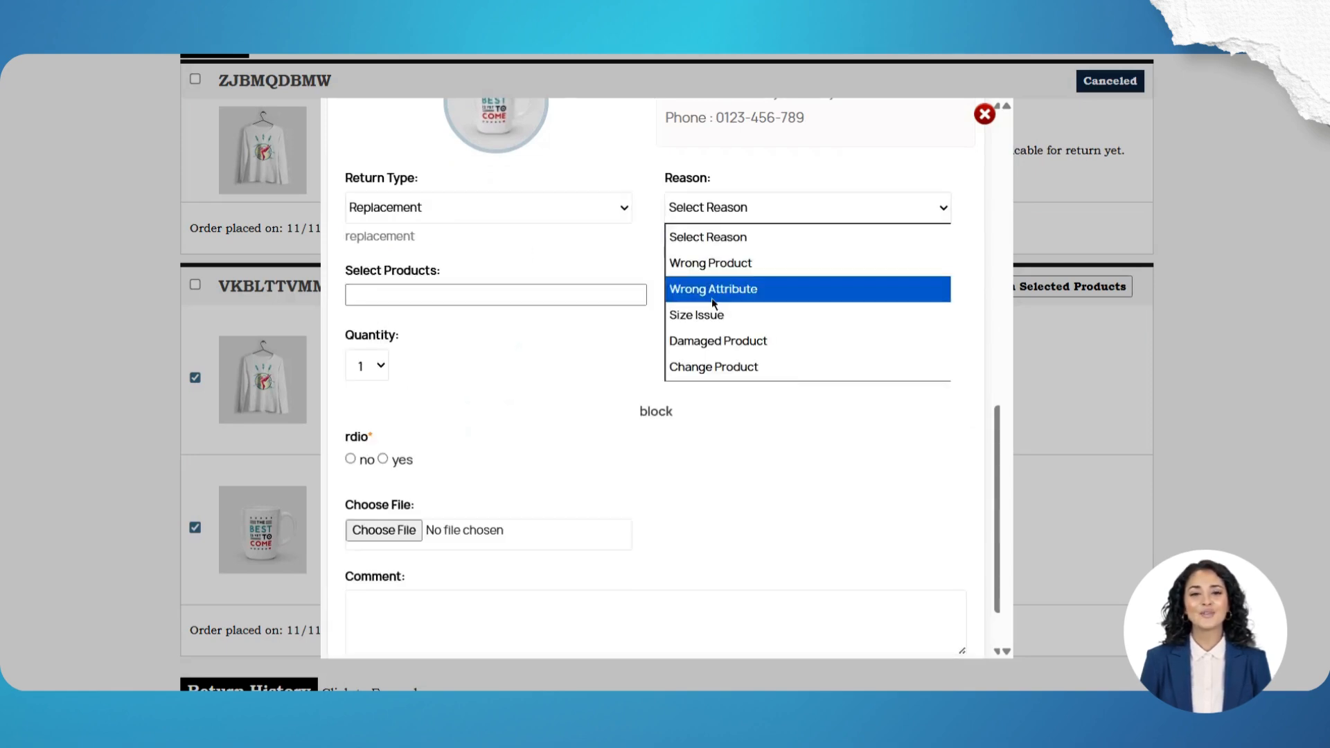
{"action": "left_click", "coordinate": [716, 287]}
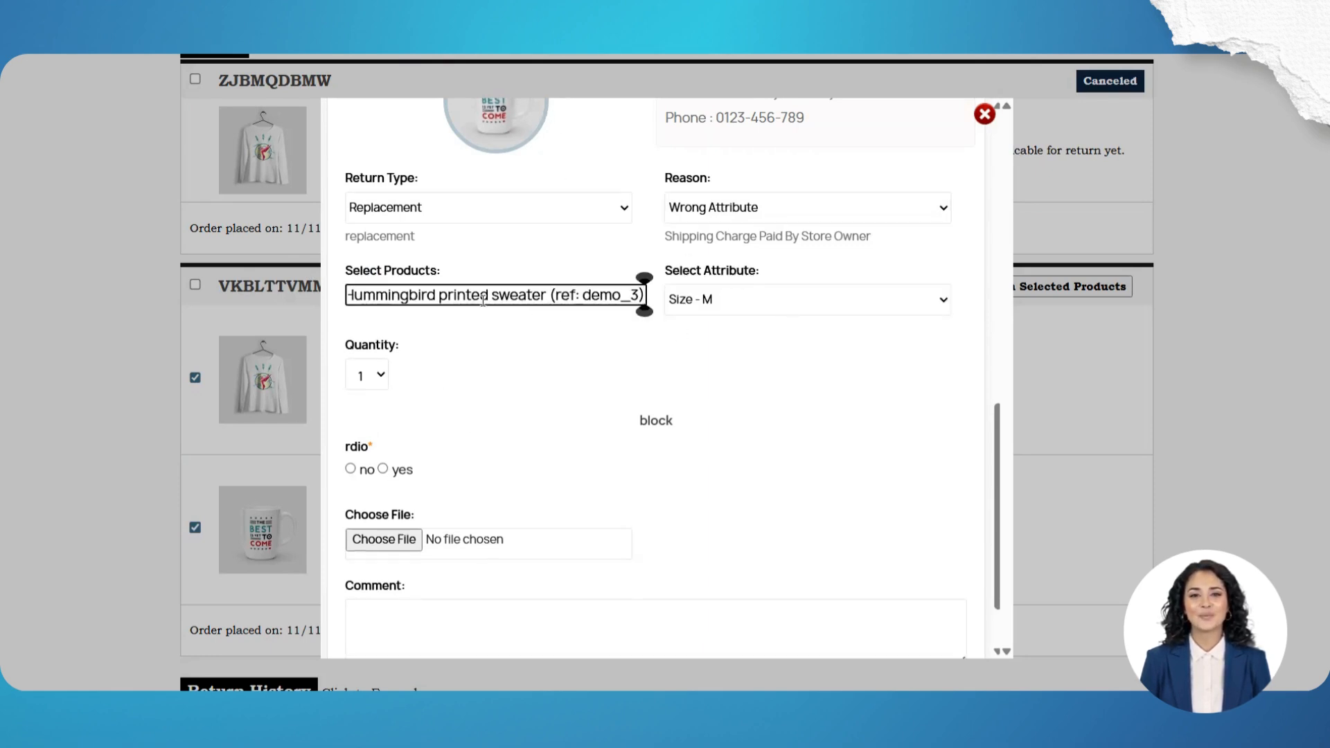
{"action": "left_click", "coordinate": [381, 469]}
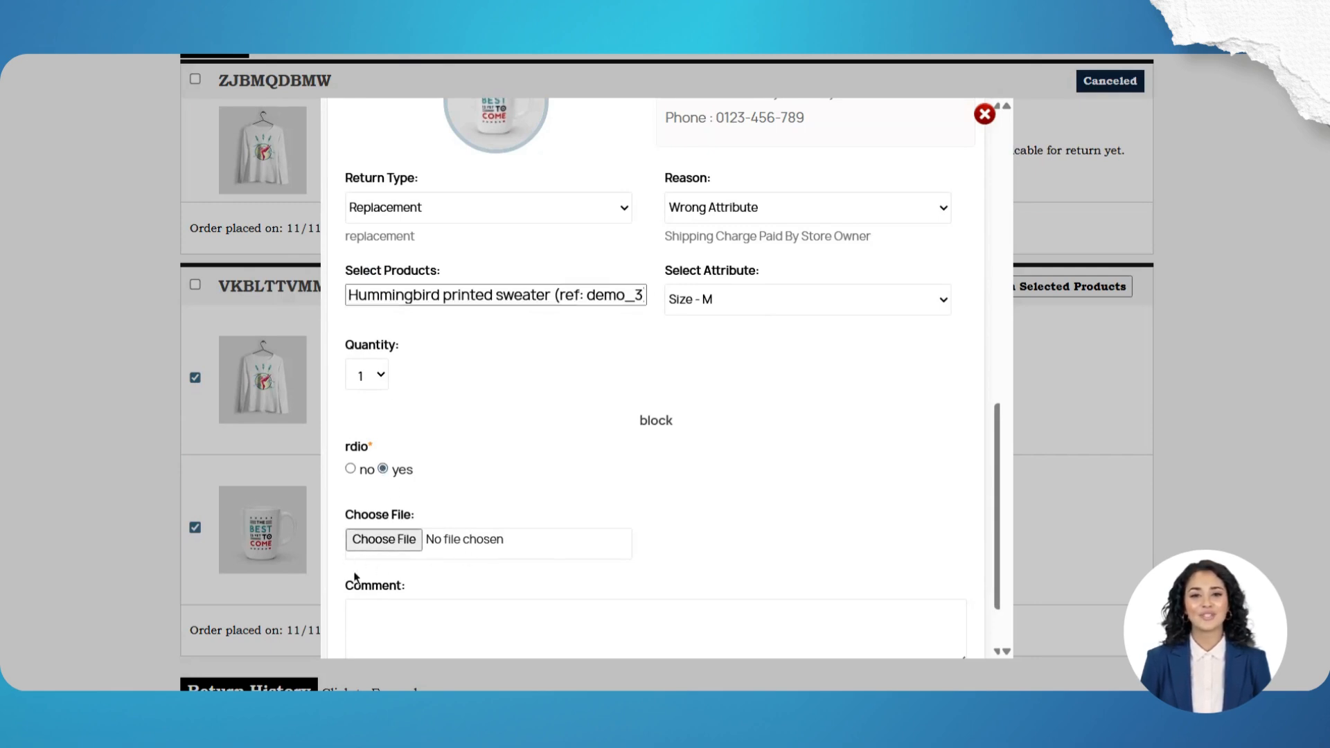
Attach Category-image_2.jpg and the comment "iujhycgtf" to the mug's return, agree to the terms, and submit the return requests
{"action": "left_click", "coordinate": [380, 539]}
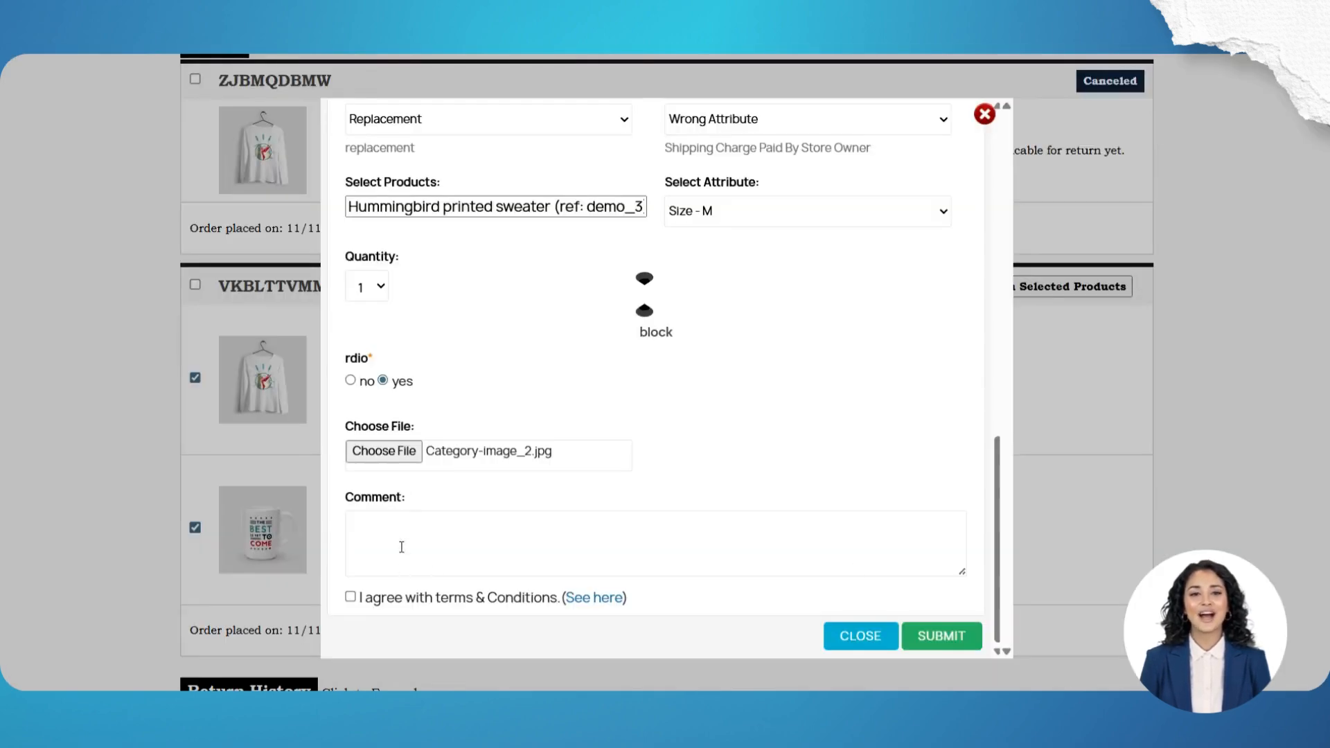
{"action": "left_click", "coordinate": [401, 547]}
{"action": "type", "text": "iujhycgtf"}
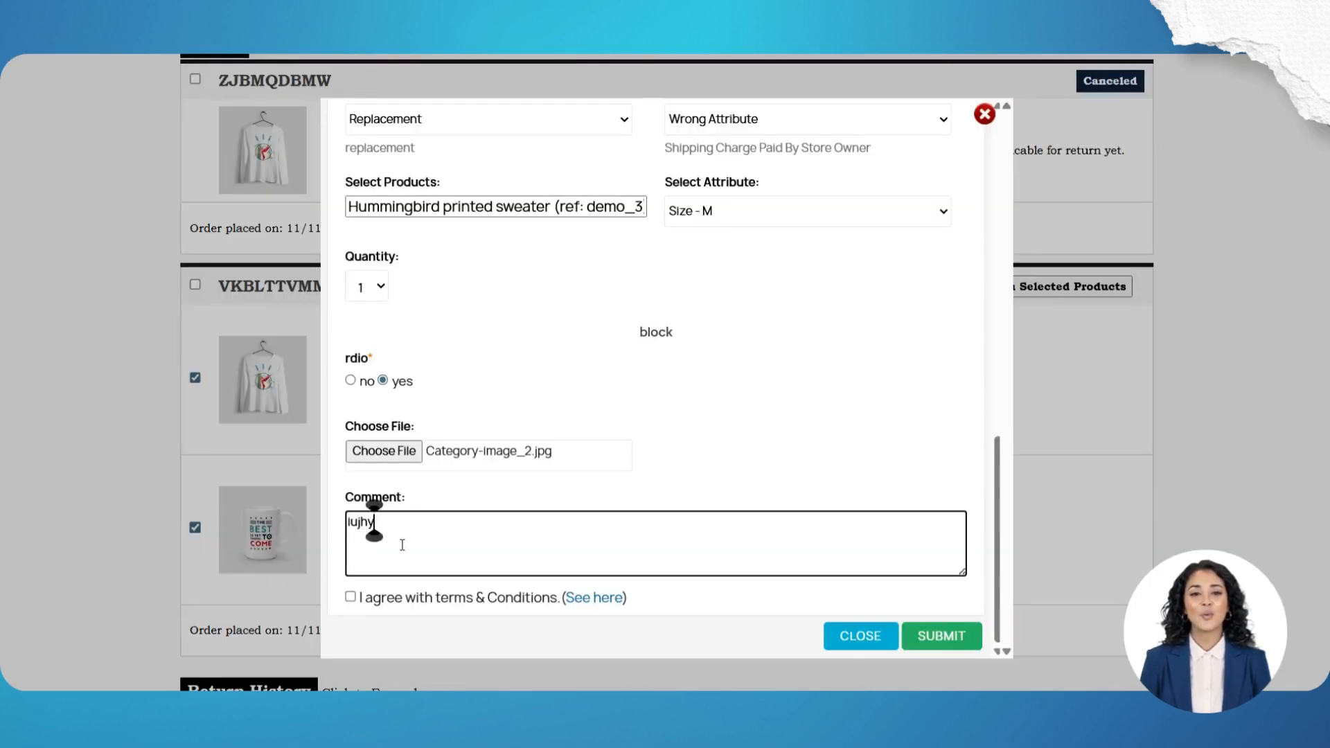
{"action": "left_click", "coordinate": [351, 597]}
{"action": "left_click", "coordinate": [943, 632]}
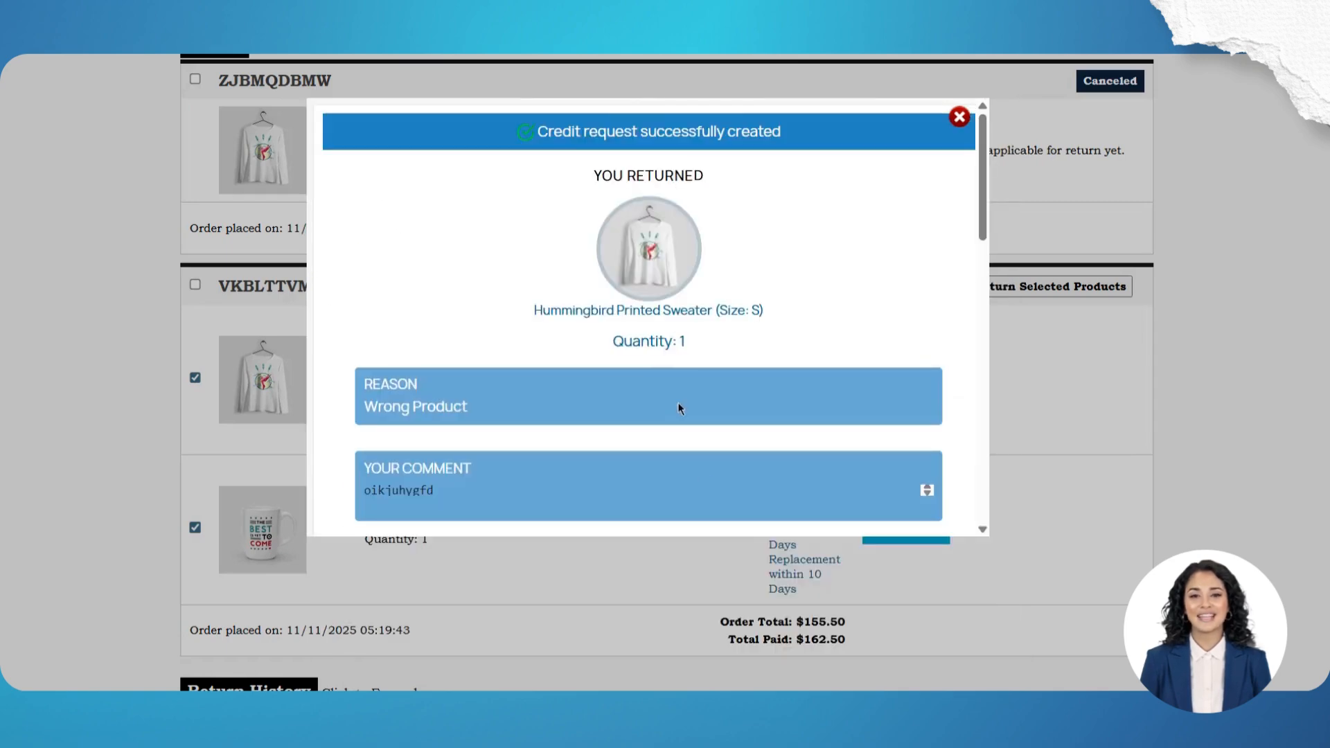
{"action": "scroll", "coordinate": [781, 424], "scroll_direction": "down", "scroll_amount": 10}
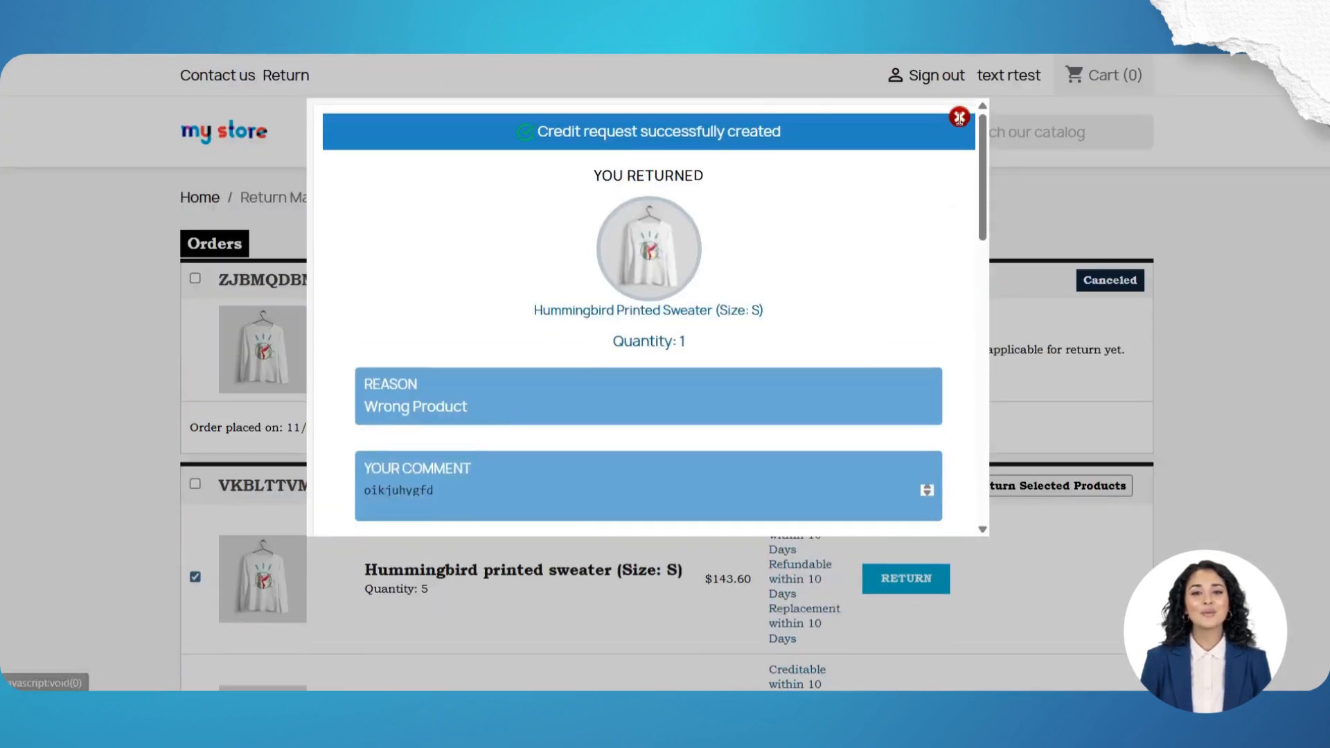
{"action": "left_click", "coordinate": [958, 119]}
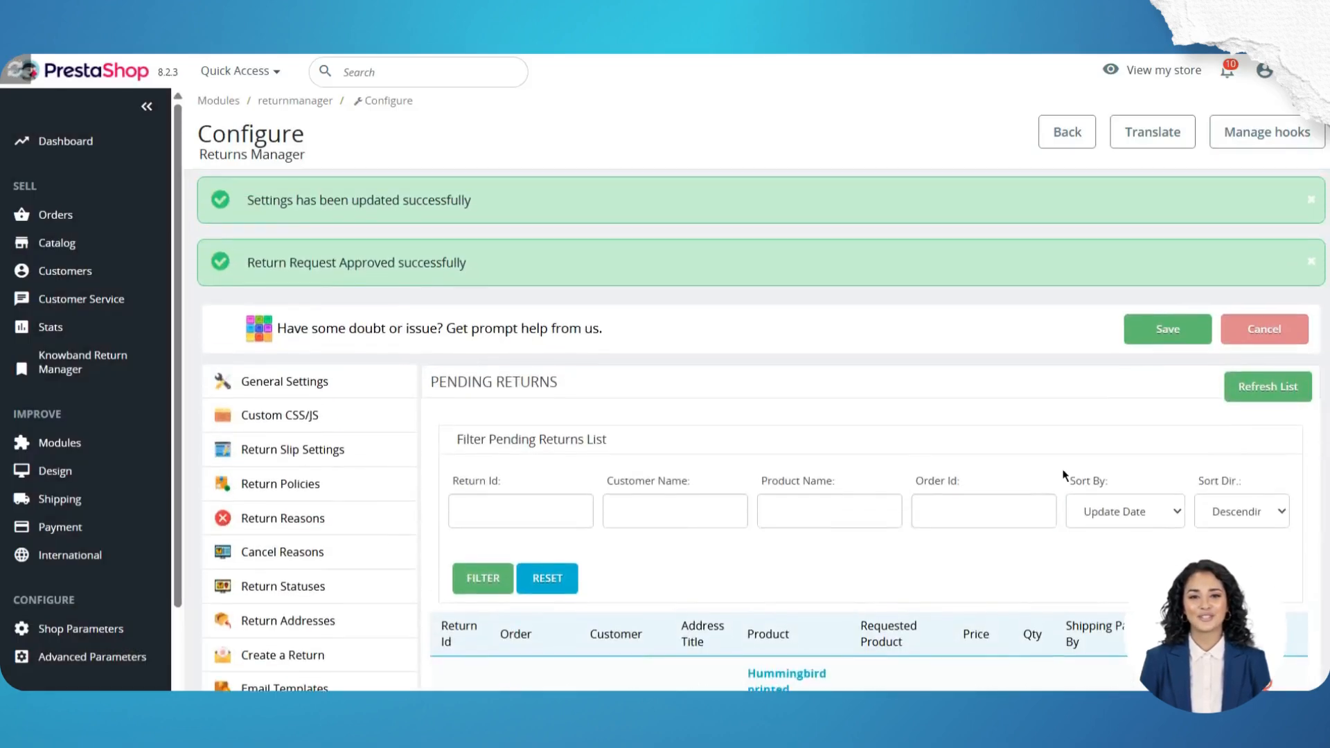
In the PrestaShop back office, mark the mug's active replacement return as complete with Update Inventory on, sending the default completion email
{"action": "scroll", "coordinate": [1063, 470], "scroll_direction": "down", "scroll_amount": 5}
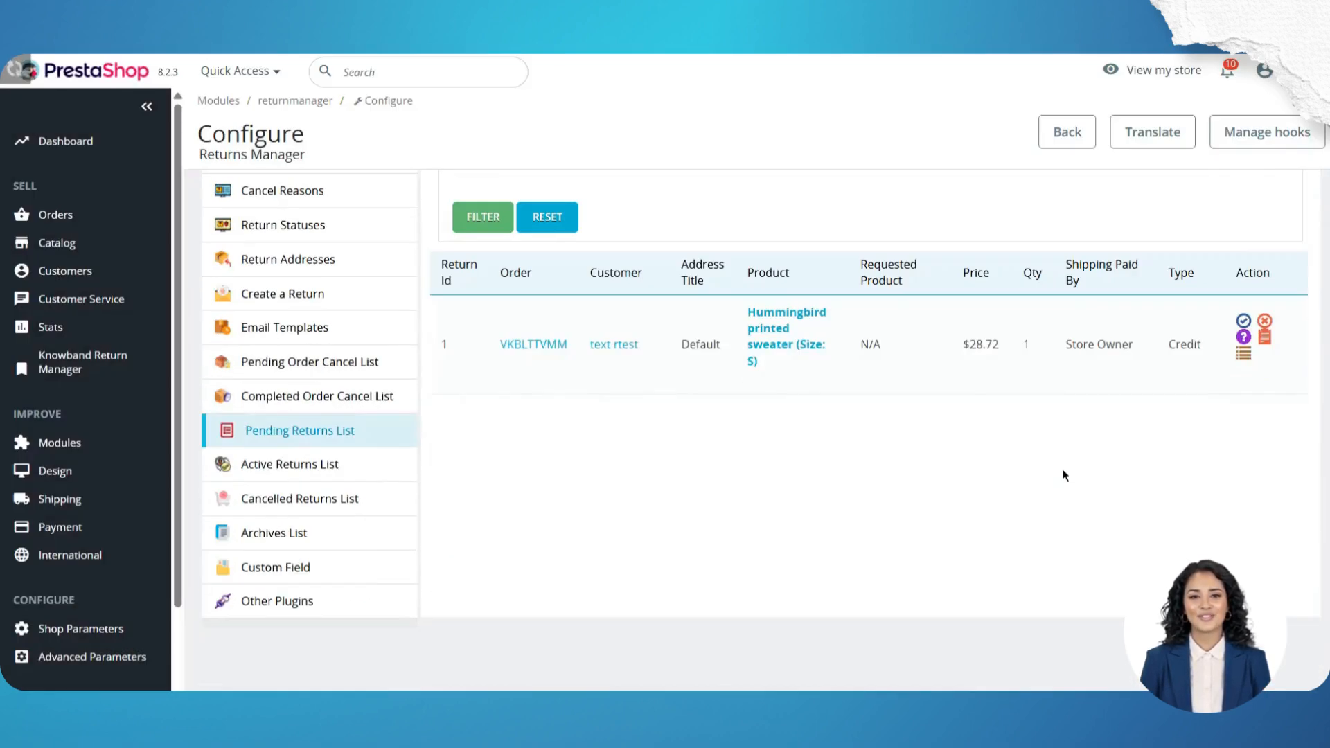
{"action": "left_click", "coordinate": [279, 475]}
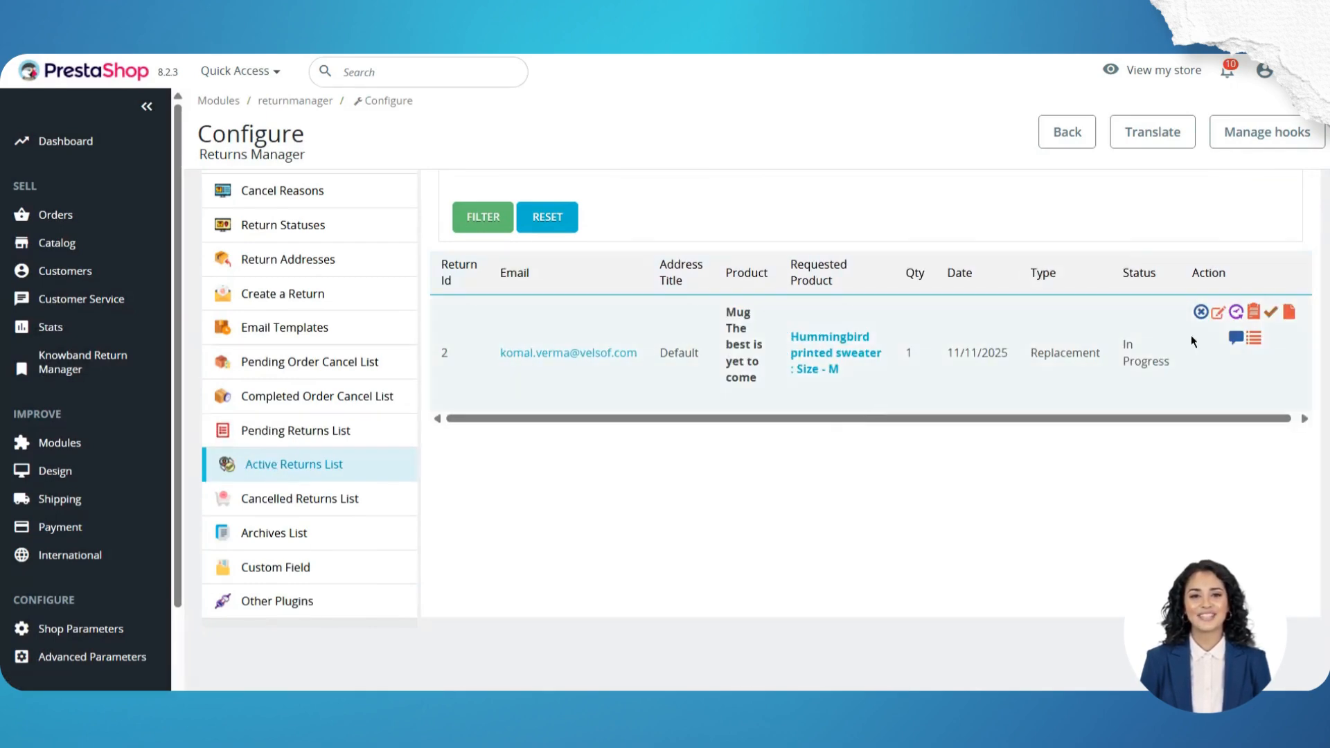
{"action": "left_click", "coordinate": [1272, 313]}
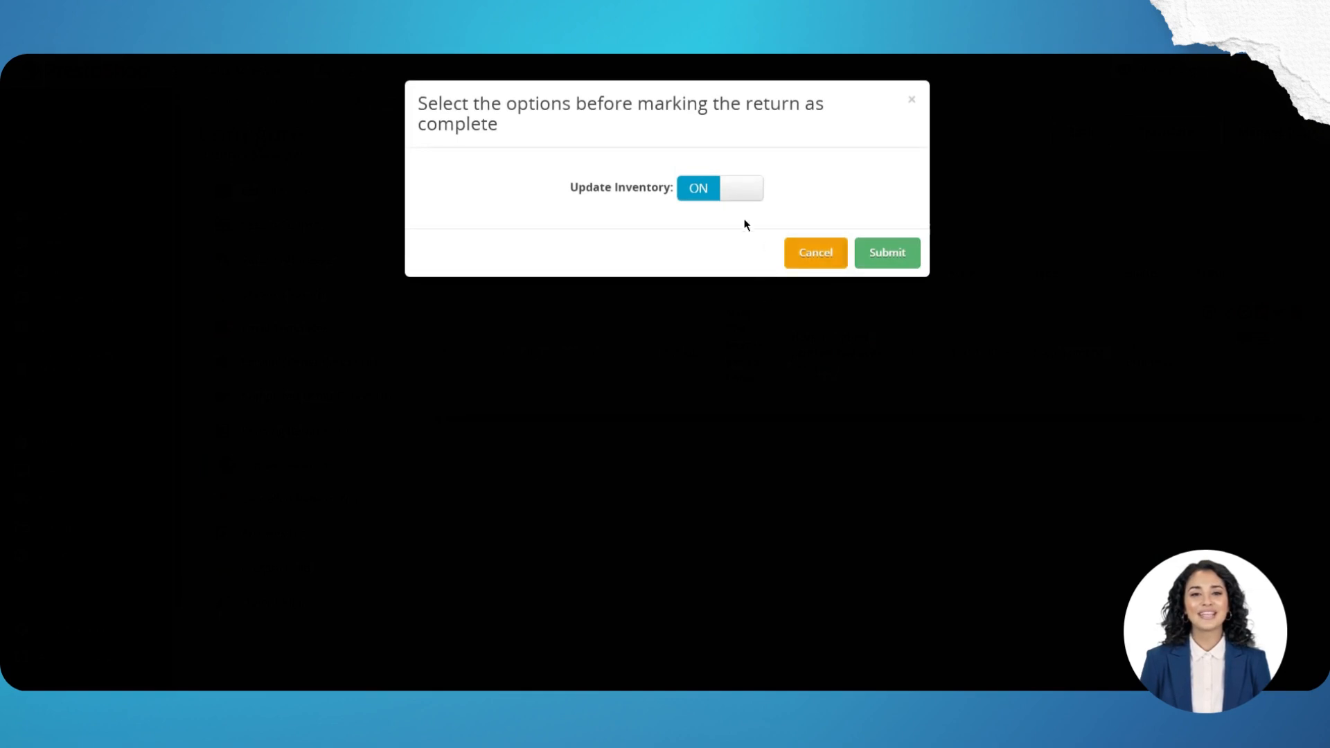
{"action": "left_click", "coordinate": [886, 253]}
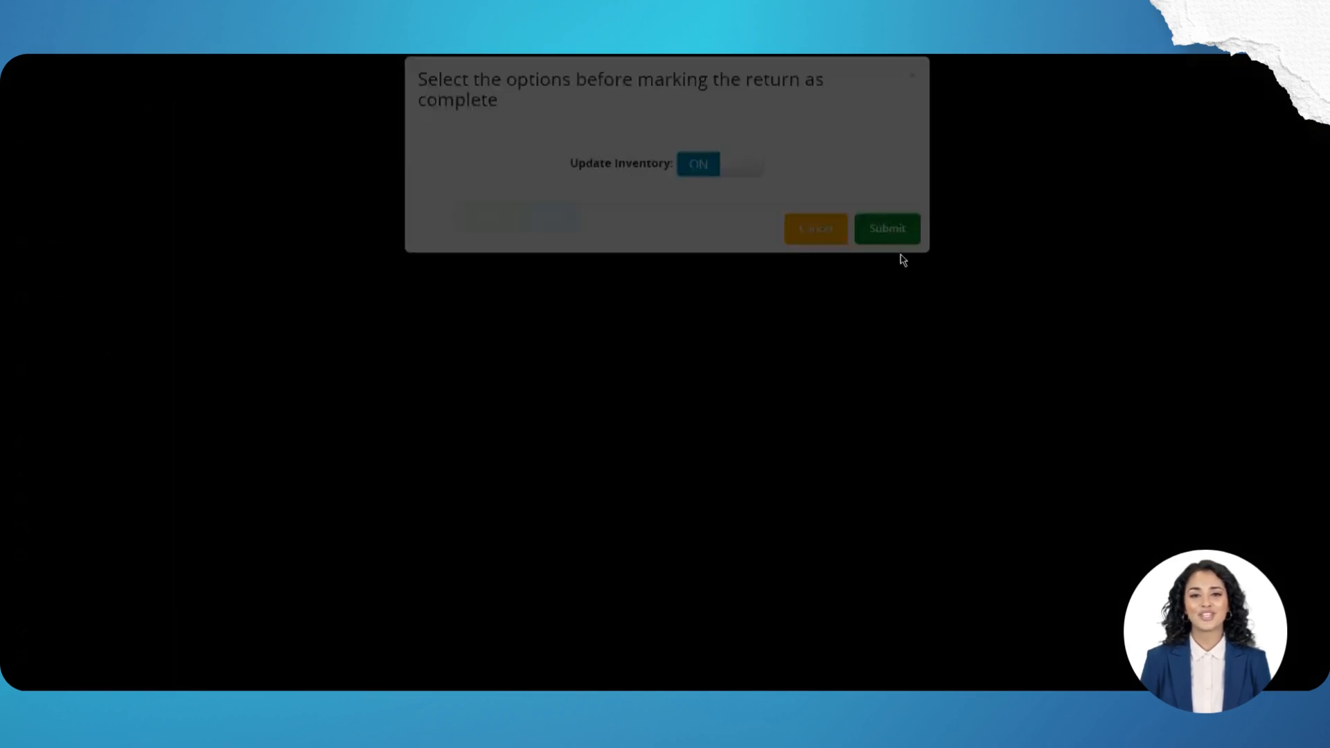
{"action": "scroll", "coordinate": [763, 442], "scroll_direction": "right", "scroll_amount": 2}
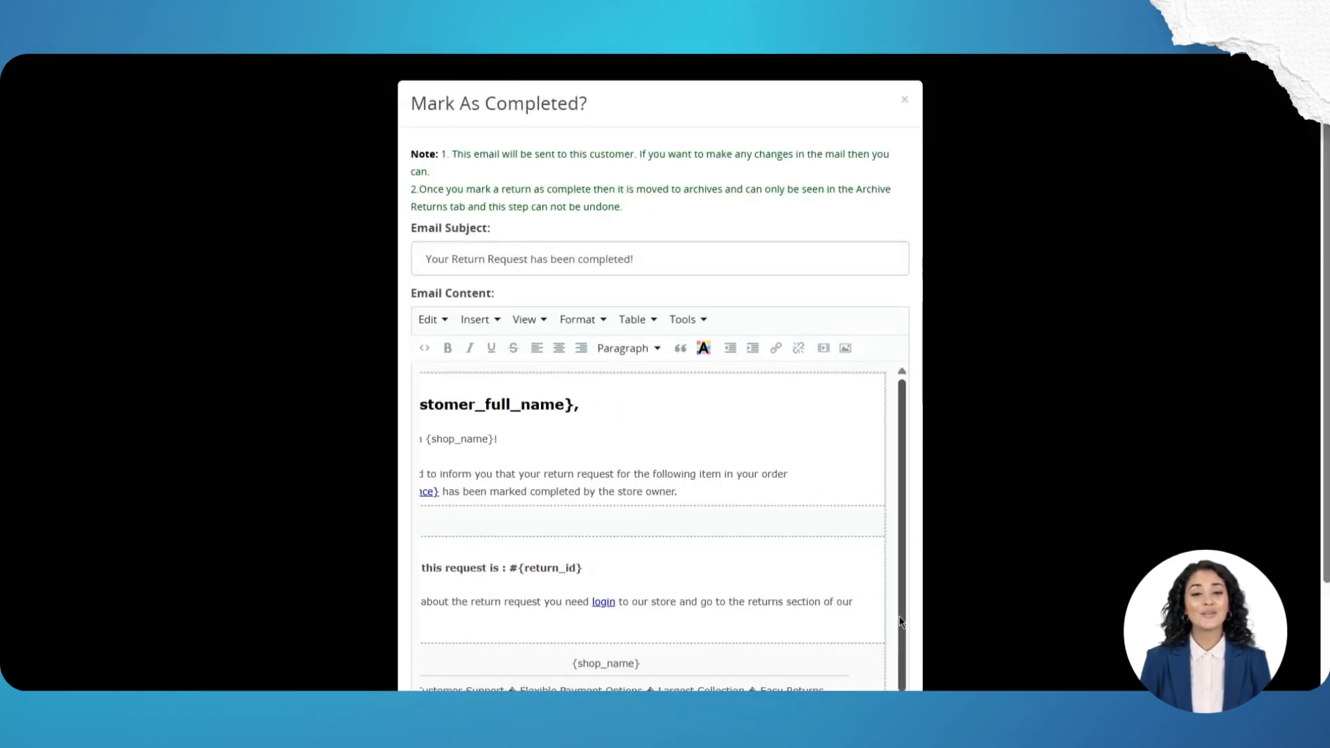
{"action": "left_click_drag", "start_coordinate": [902, 618], "coordinate": [902, 627]}
{"action": "scroll", "coordinate": [913, 565], "scroll_direction": "down", "scroll_amount": 2}
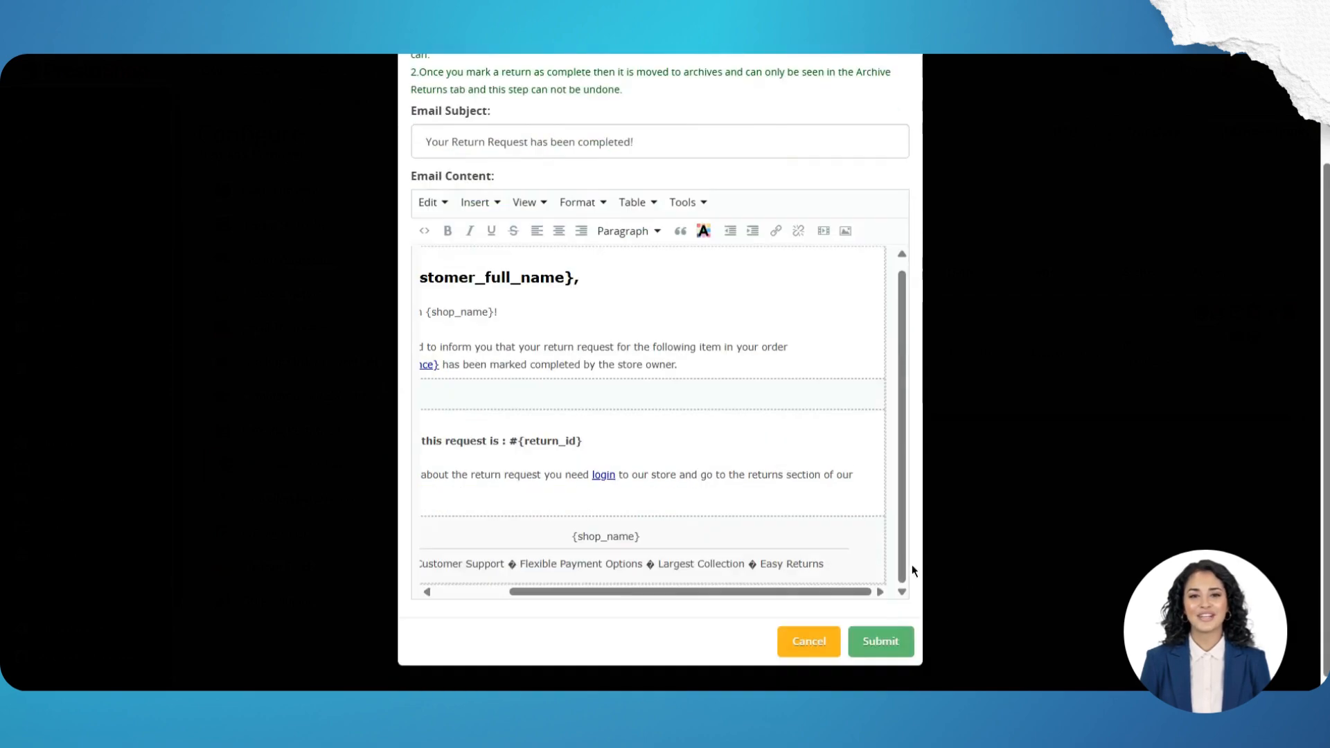
{"action": "left_click", "coordinate": [878, 641]}
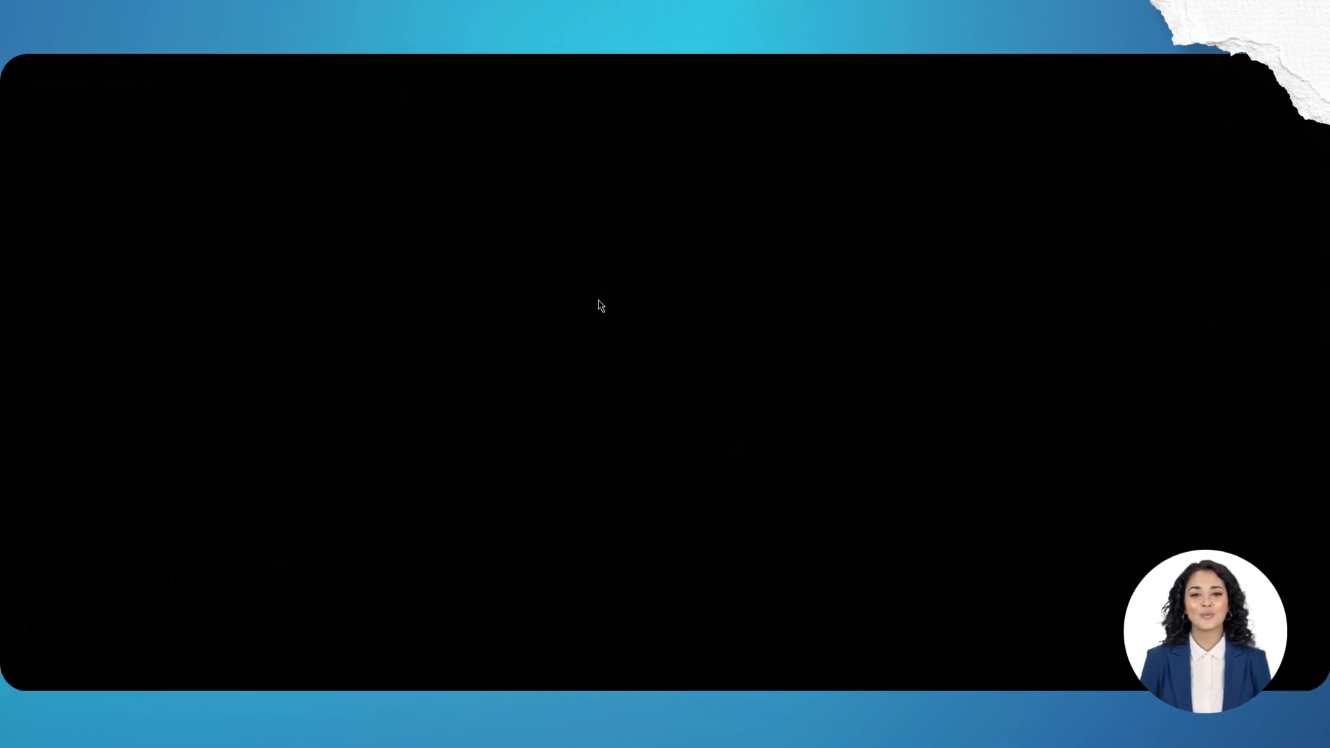
{"action": "scroll", "coordinate": [568, 439], "scroll_direction": "down", "scroll_amount": 5}
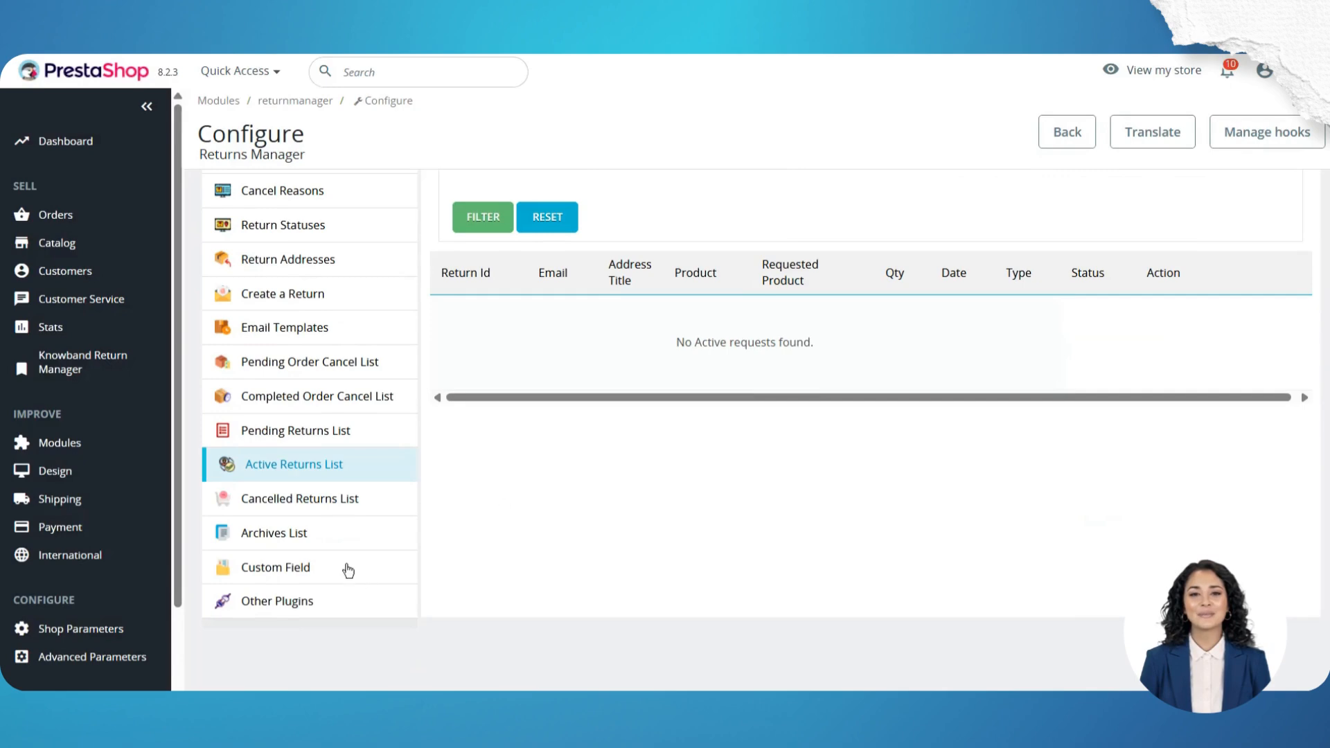
{"action": "left_click", "coordinate": [301, 502]}
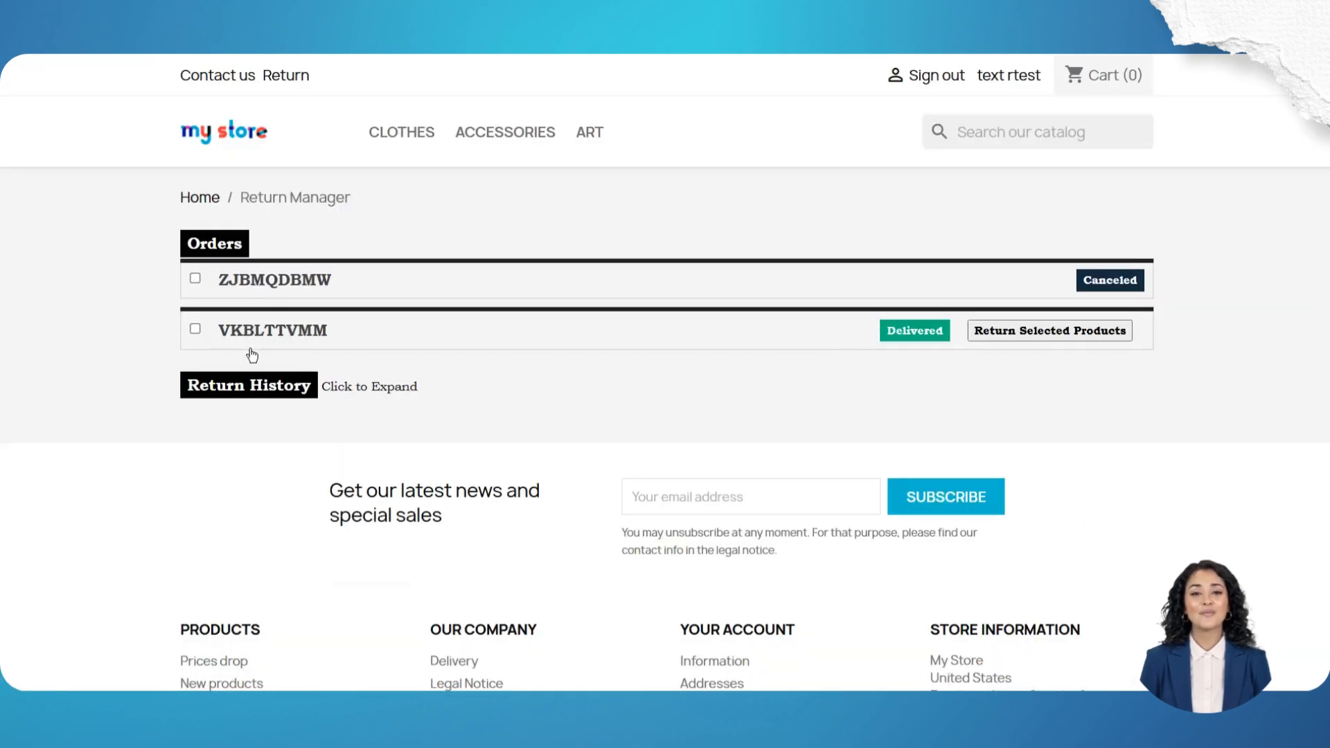
On the storefront's Return Manager page, examine the delivered order's products and the return history of the mug and sweater
{"action": "left_click", "coordinate": [250, 349]}
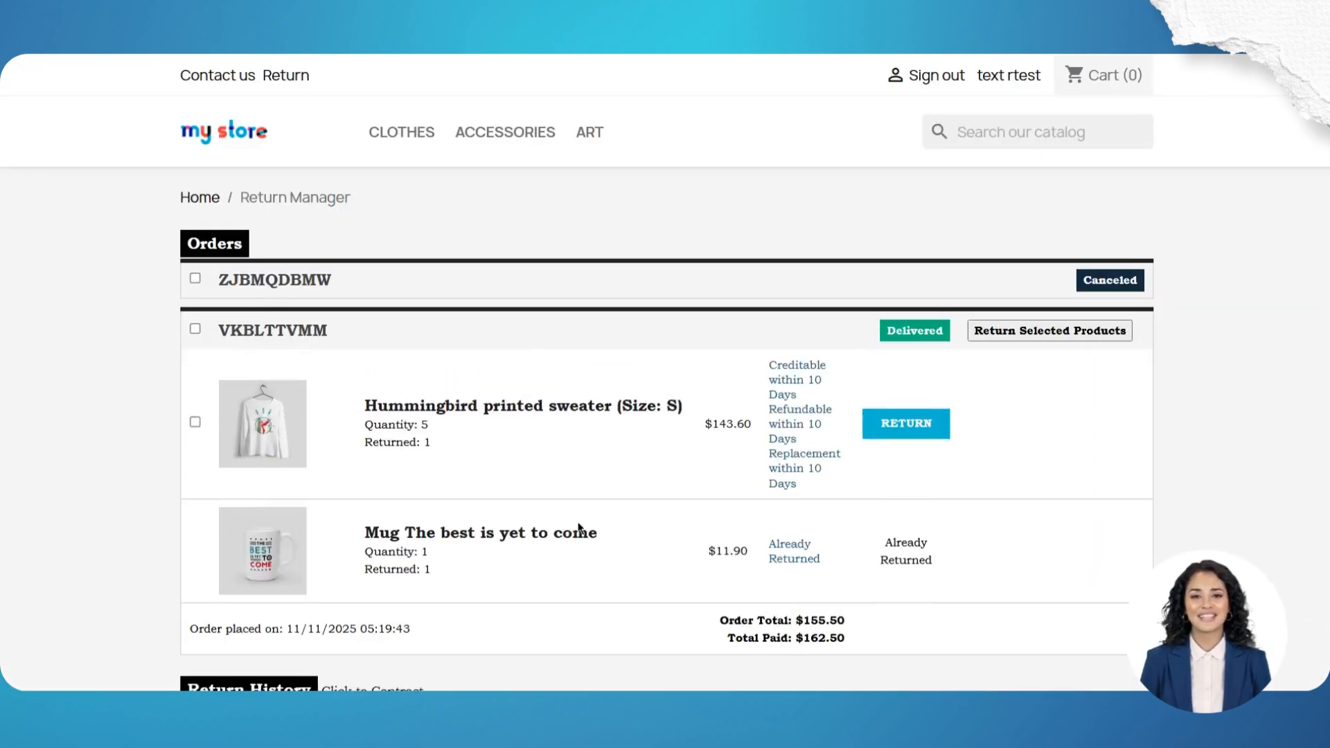
{"action": "scroll", "coordinate": [921, 556], "scroll_direction": "down", "scroll_amount": 4}
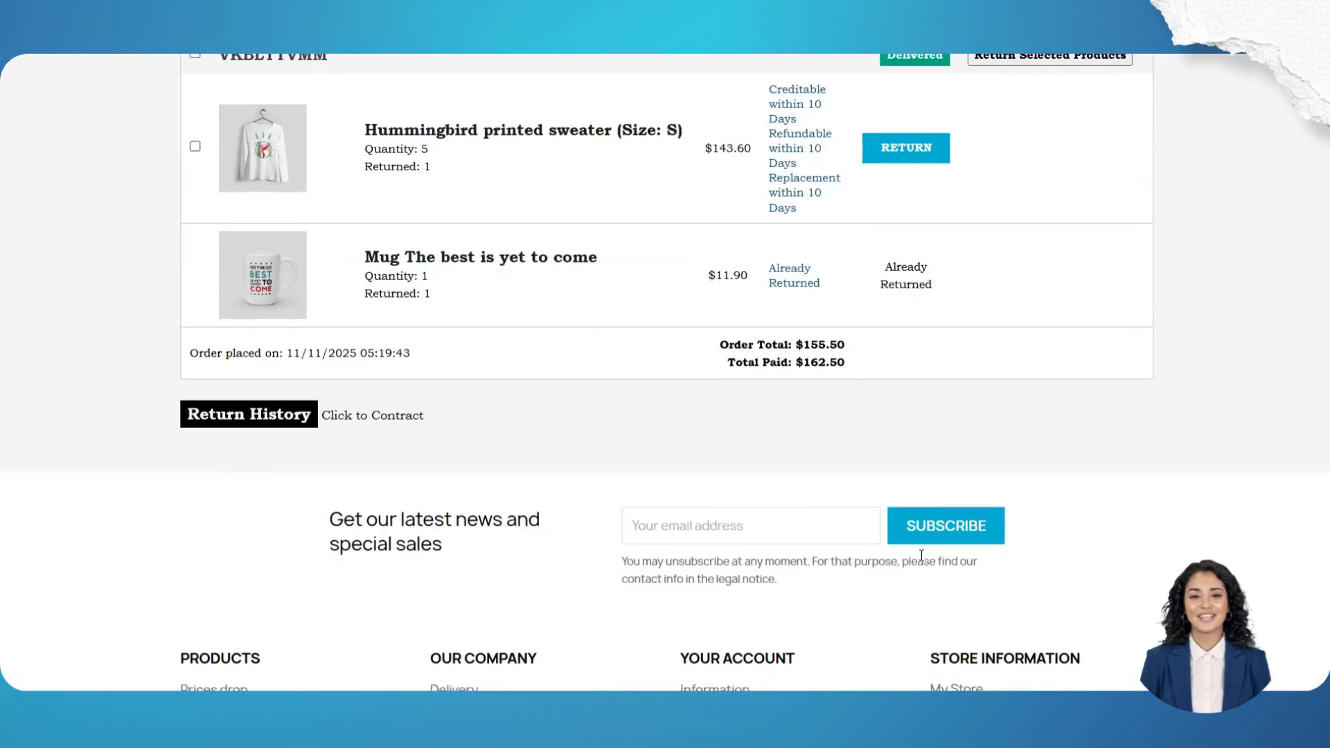
{"action": "left_click", "coordinate": [350, 416]}
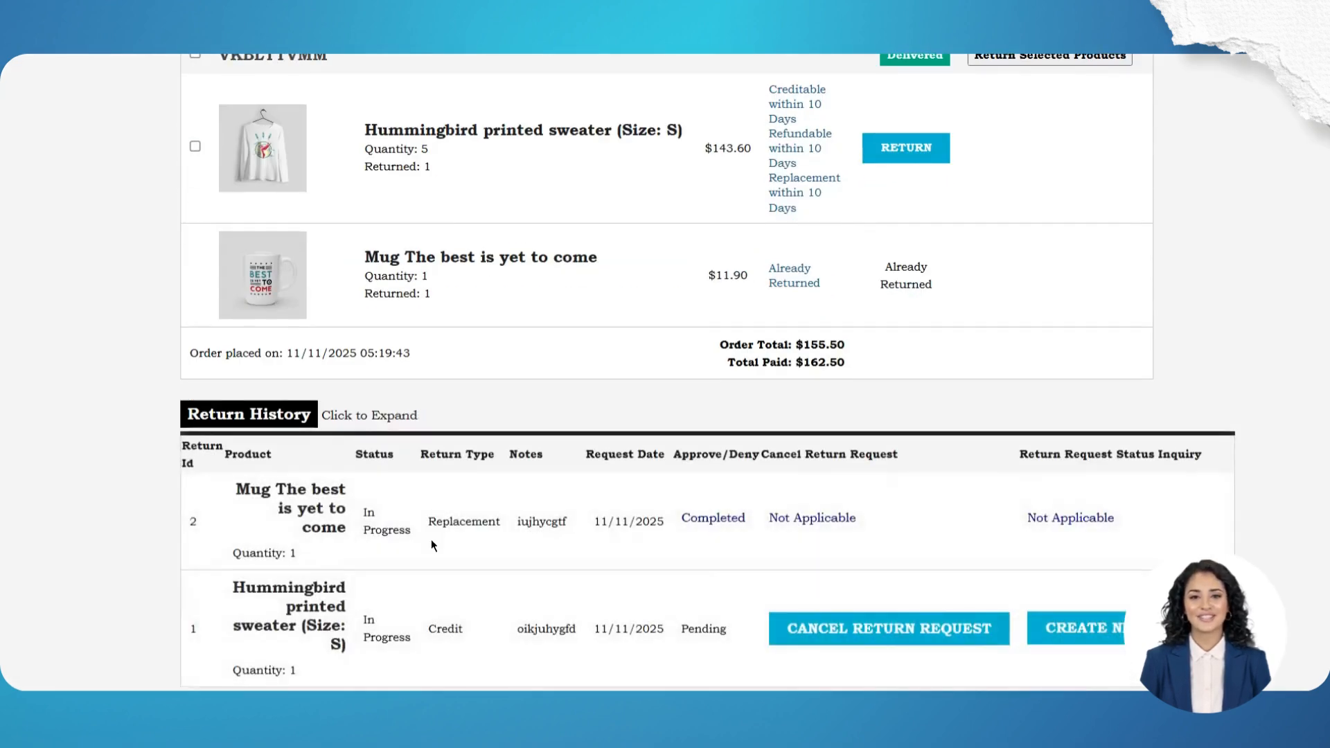
{"action": "scroll", "coordinate": [431, 539], "scroll_direction": "down", "scroll_amount": 5}
{"action": "scroll", "coordinate": [594, 267], "scroll_direction": "up", "scroll_amount": 2}
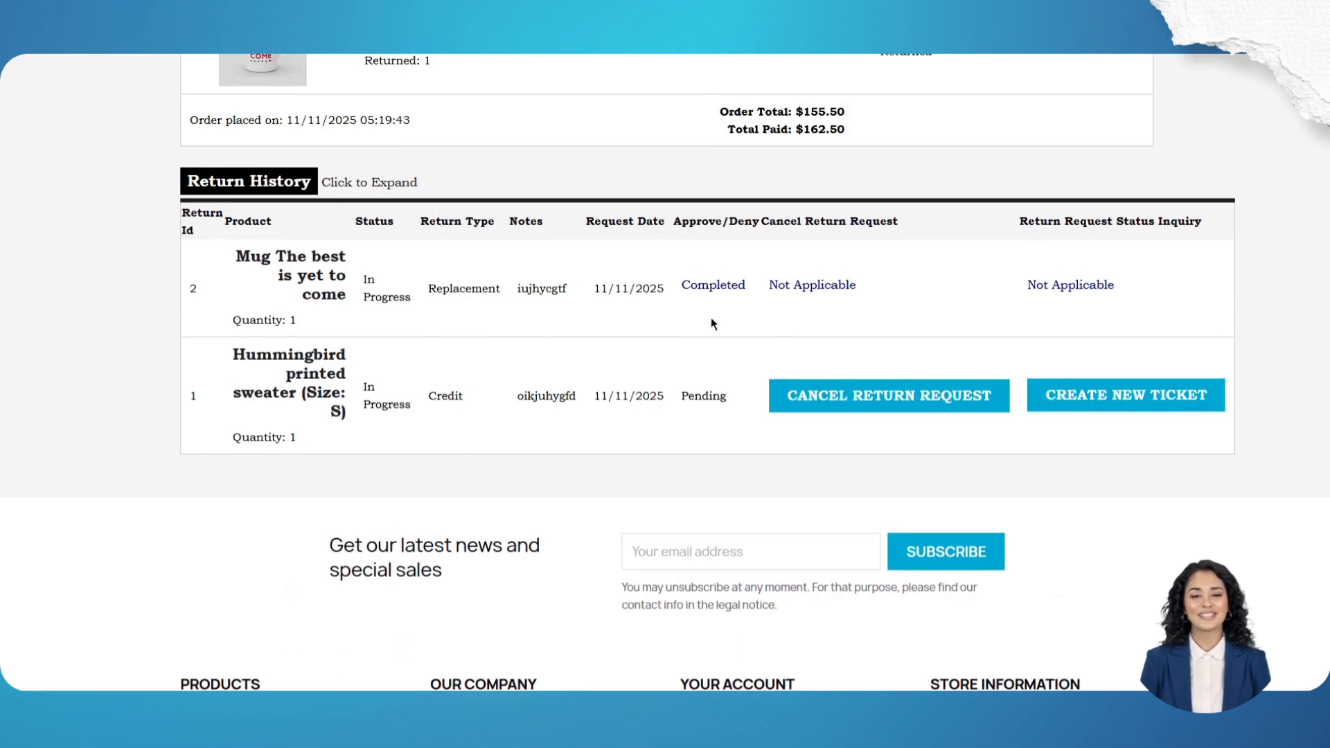
{"action": "left_click_drag", "start_coordinate": [677, 291], "coordinate": [1004, 273]}
{"action": "left_click", "coordinate": [518, 348]}
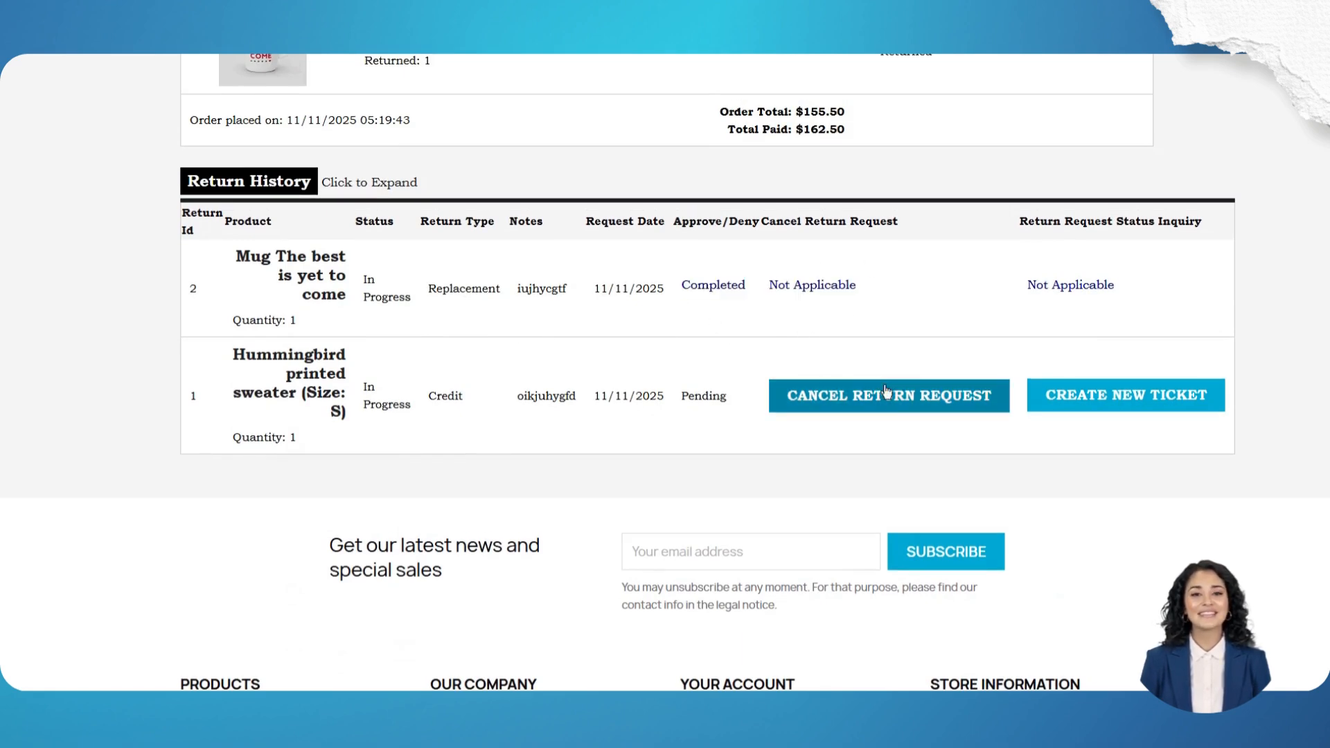
Open a new ticket for the Hummingbird printed sweater's pending return and fill in the contact's phone number
{"action": "left_click", "coordinate": [1049, 394]}
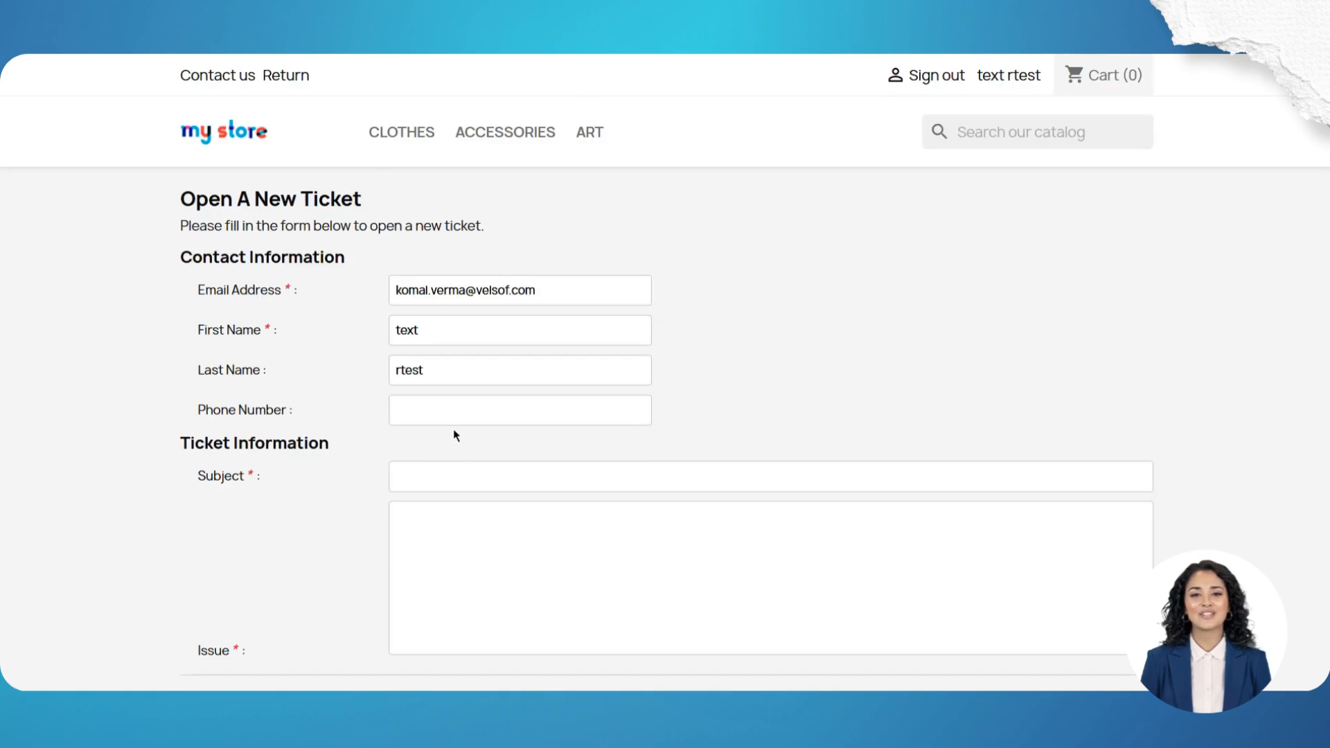
{"action": "left_click", "coordinate": [453, 412]}
{"action": "type", "text": "1234567u89"}
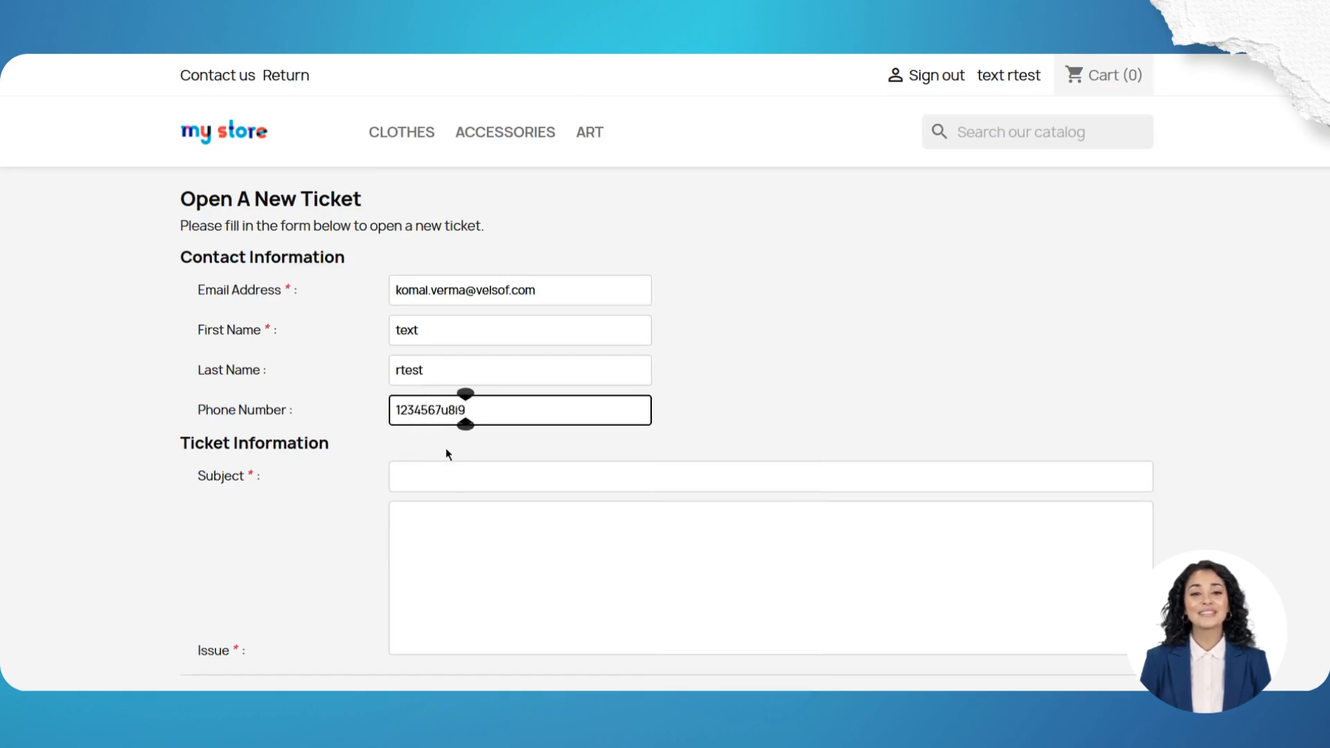
Enter the ticket subject "iouyht" and the issue text "oiuhyjgtfr", and try to submit the ticket
{"action": "left_click", "coordinate": [446, 476]}
{"action": "type", "text": "iouyht"}
{"action": "left_click", "coordinate": [507, 609]}
{"action": "type", "text": "oluhyjgtfr"}
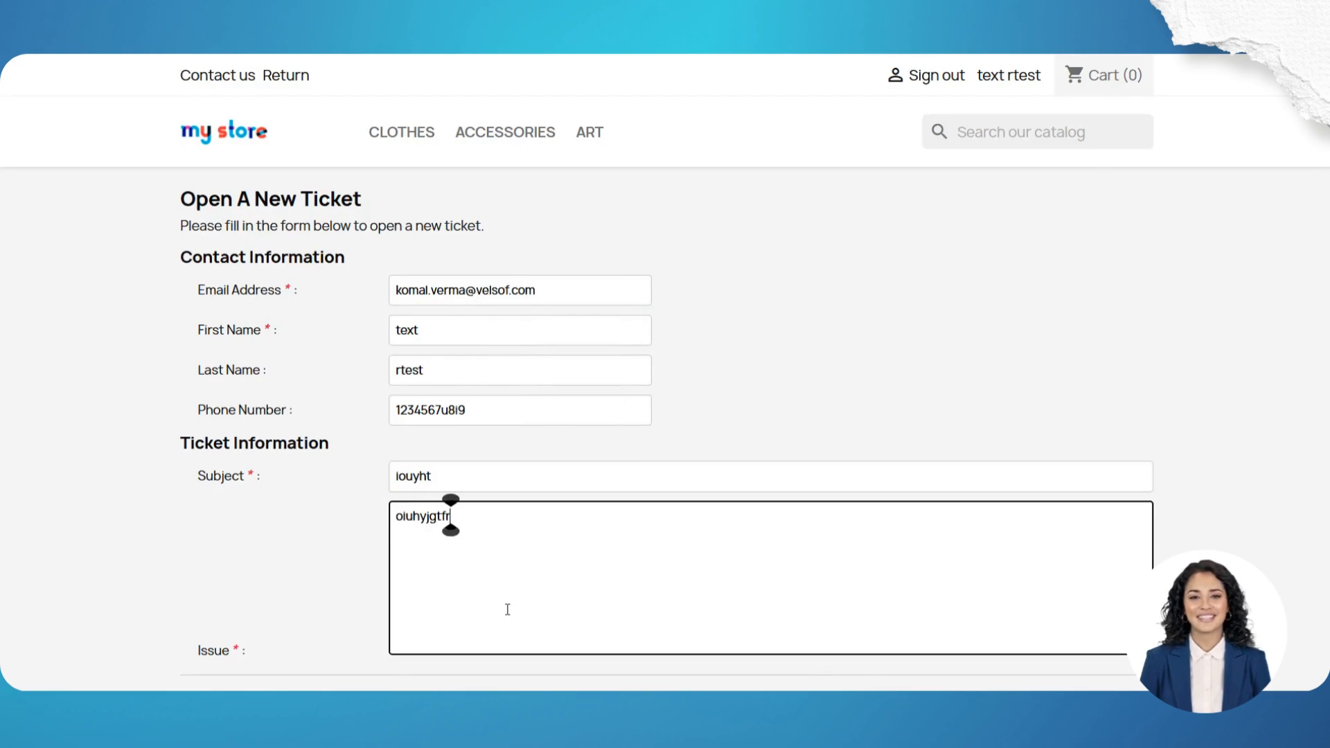
{"action": "scroll", "coordinate": [507, 608], "scroll_direction": "down", "scroll_amount": 5}
{"action": "left_click", "coordinate": [1106, 352]}
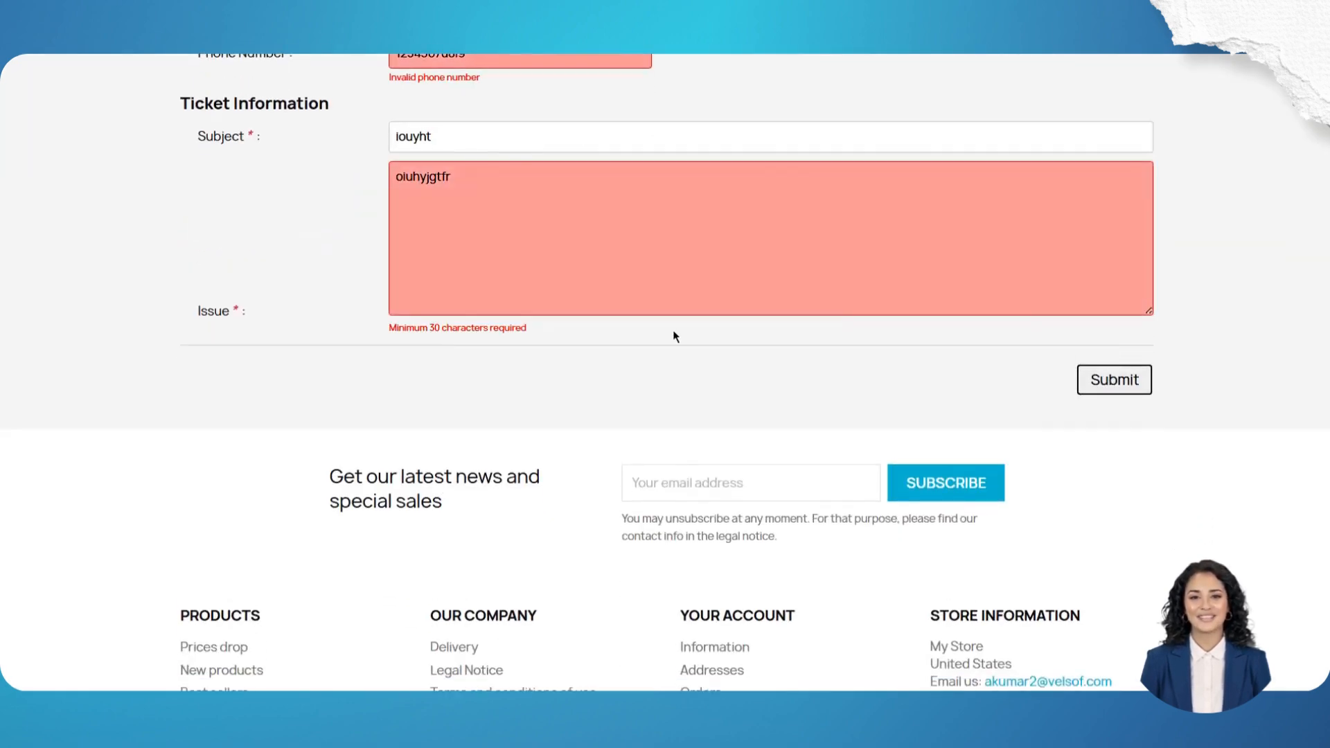
{"action": "left_click", "coordinate": [508, 231]}
{"action": "key", "text": "ctrl+a"}
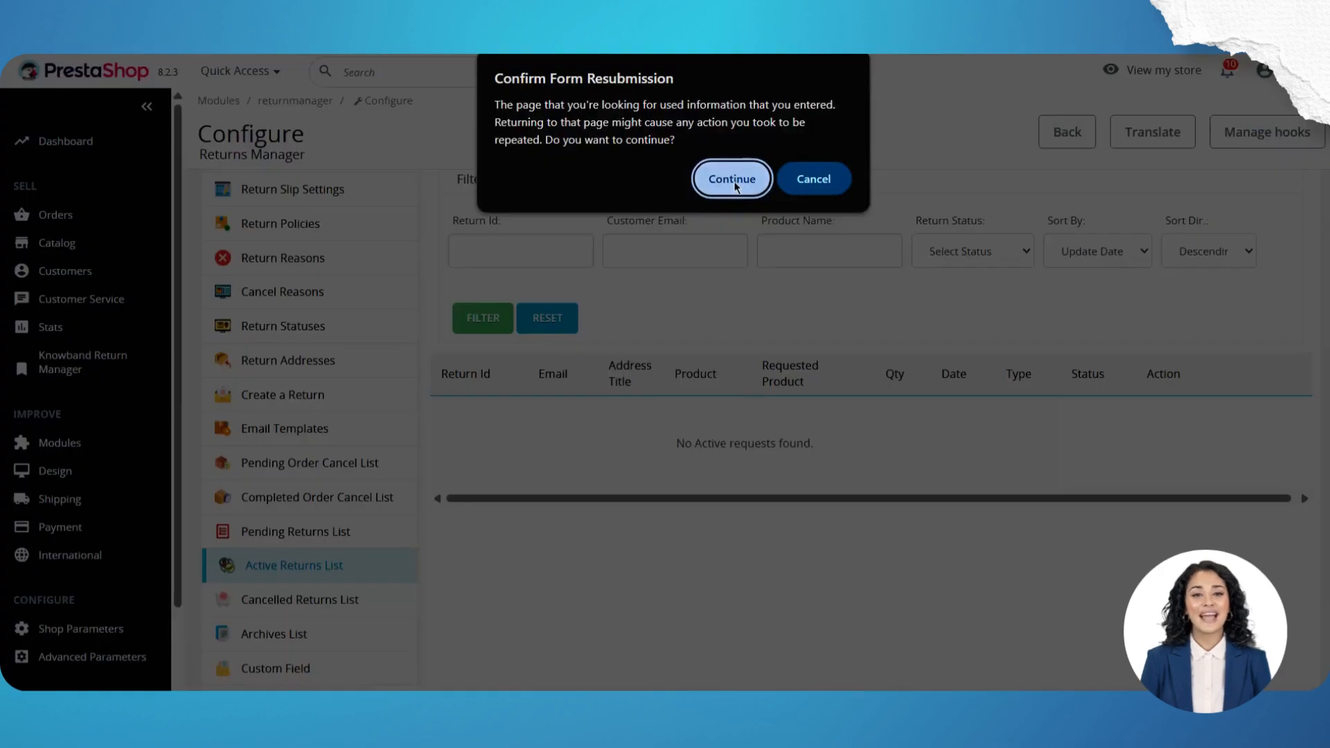
Reload the Returns Manager configuration in the PrestaShop back office and view the cancelled returns and archived returns lists
{"action": "left_click", "coordinate": [733, 178]}
{"action": "scroll", "coordinate": [298, 540], "scroll_direction": "down", "scroll_amount": 1}
{"action": "left_click", "coordinate": [299, 538]}
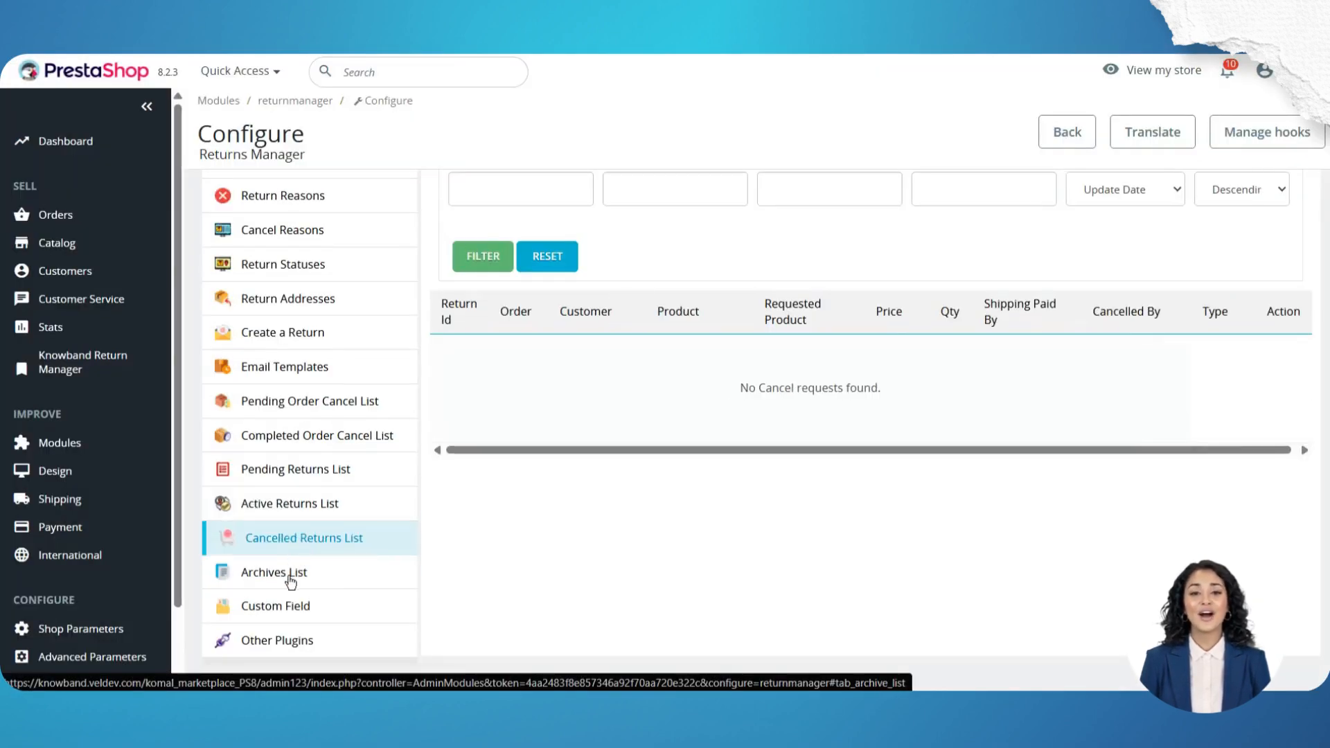
{"action": "left_click", "coordinate": [289, 575]}
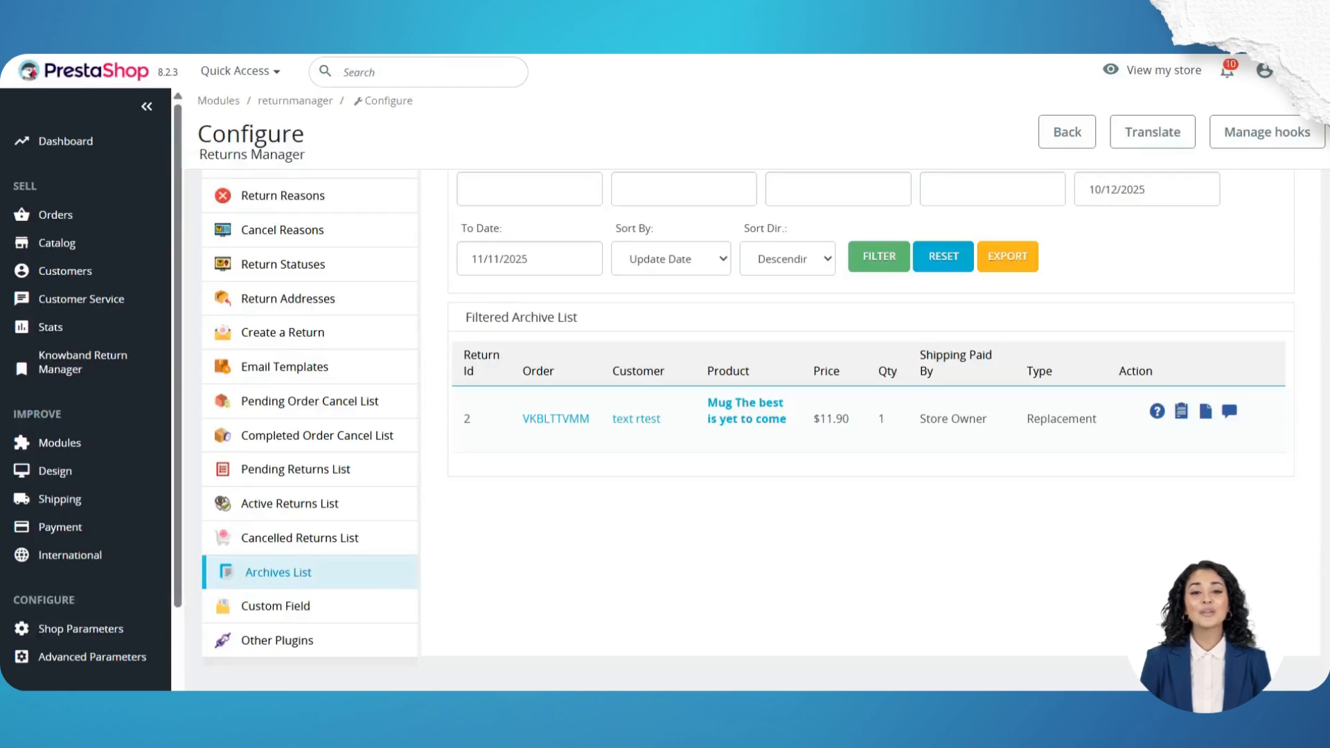
Save the internal note "jkh" on the mug's archived replacement return and view that return's customer notes
{"action": "left_click", "coordinate": [1228, 410]}
{"action": "type", "text": "iujhycgtf"}
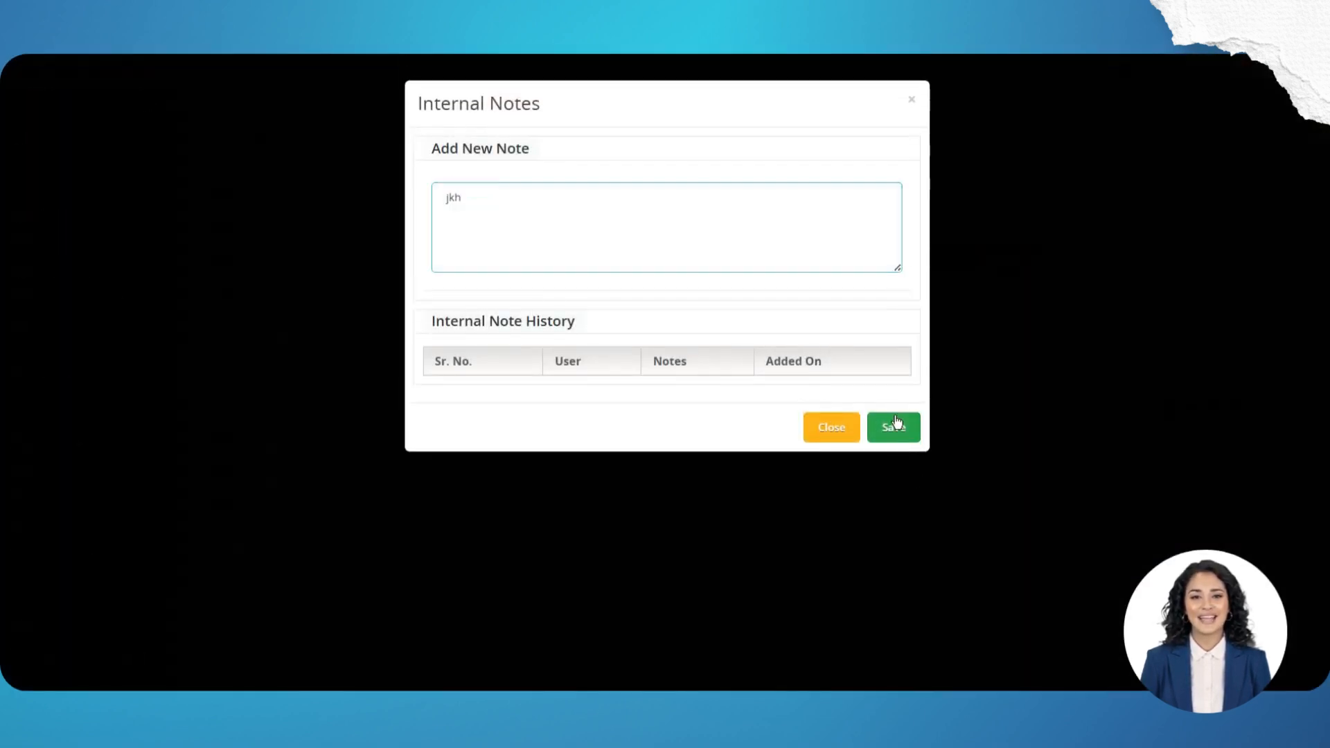
{"action": "left_click", "coordinate": [891, 425]}
{"action": "scroll", "coordinate": [1177, 405], "scroll_direction": "down", "scroll_amount": 5}
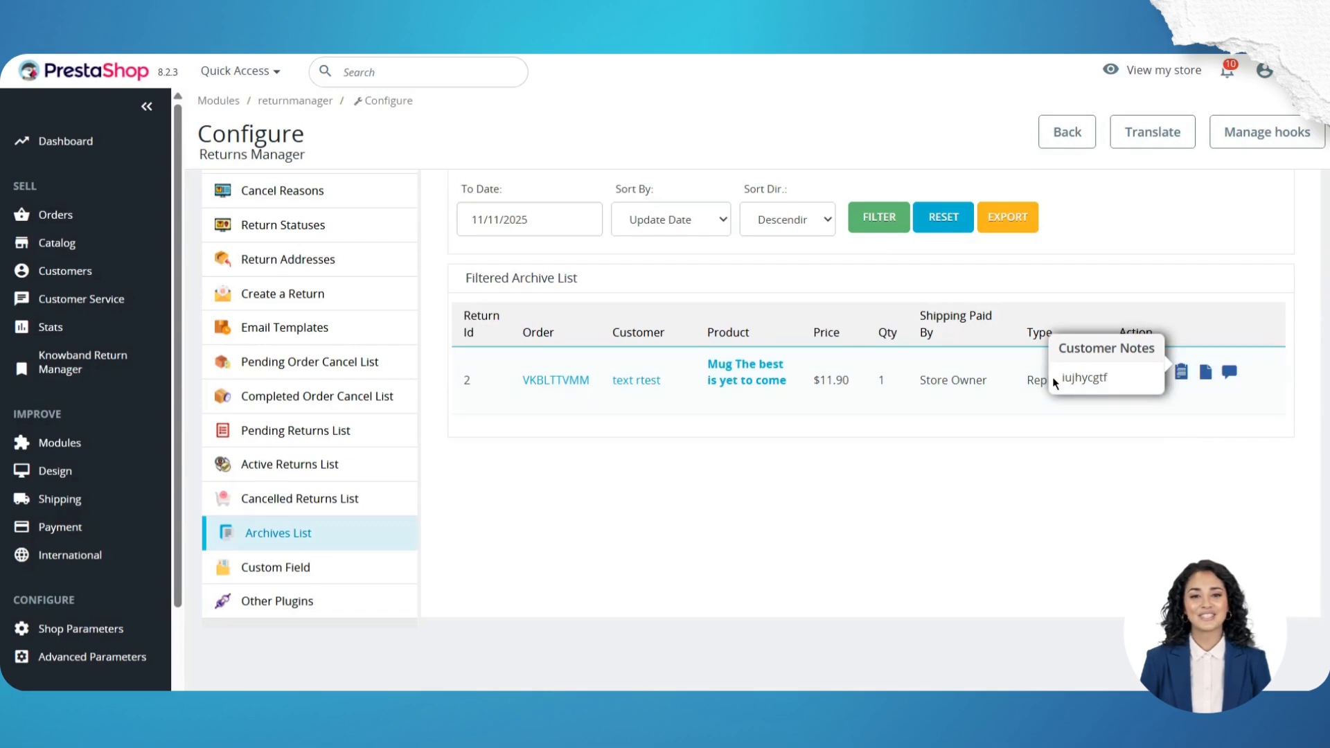
{"action": "left_click_drag", "start_coordinate": [1067, 376], "coordinate": [1136, 375]}
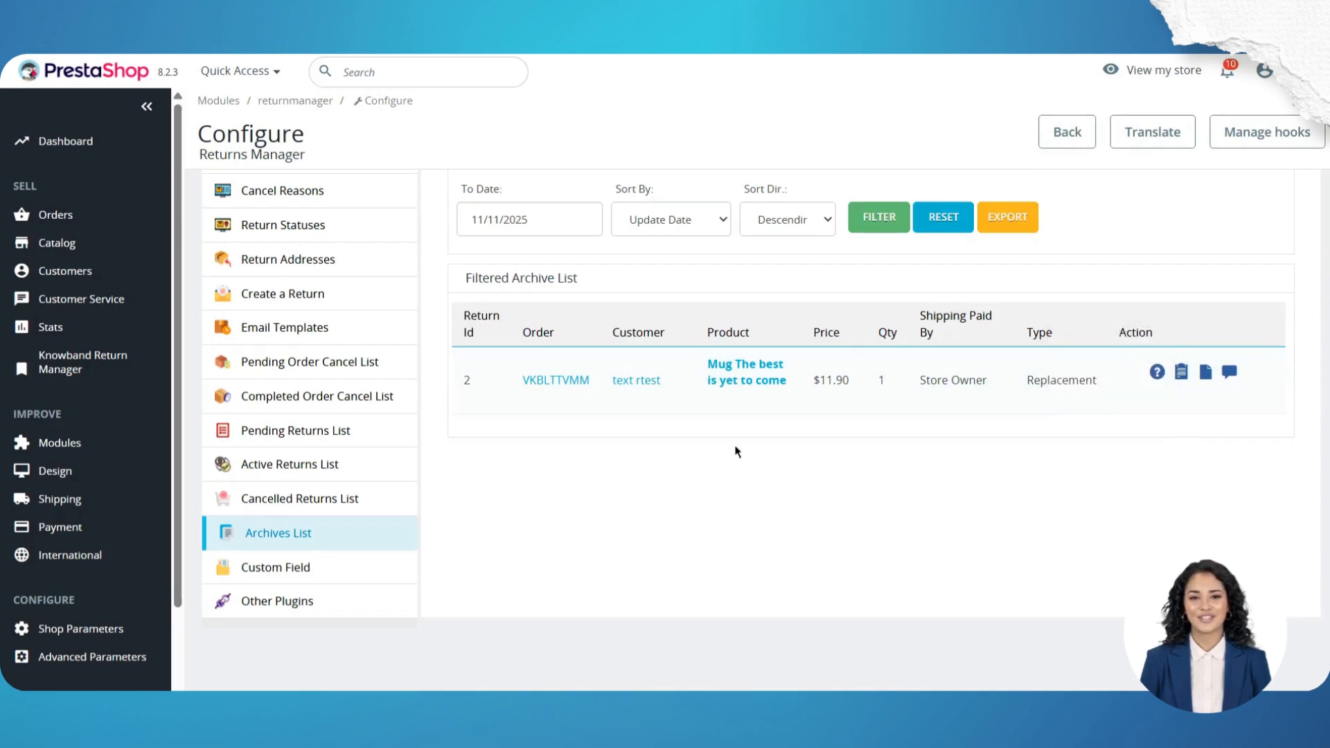